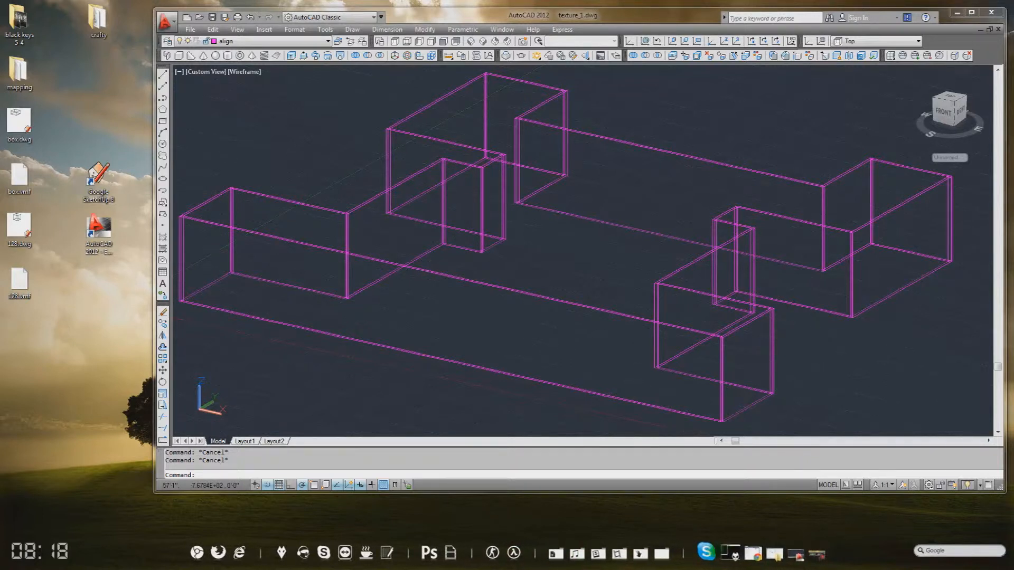
- Minimize the AutoCAD drawing, open the Counter-Strike: Global Offensive SDK launcher, select Hammer World Editor and move the launcher aside
click(956, 12)
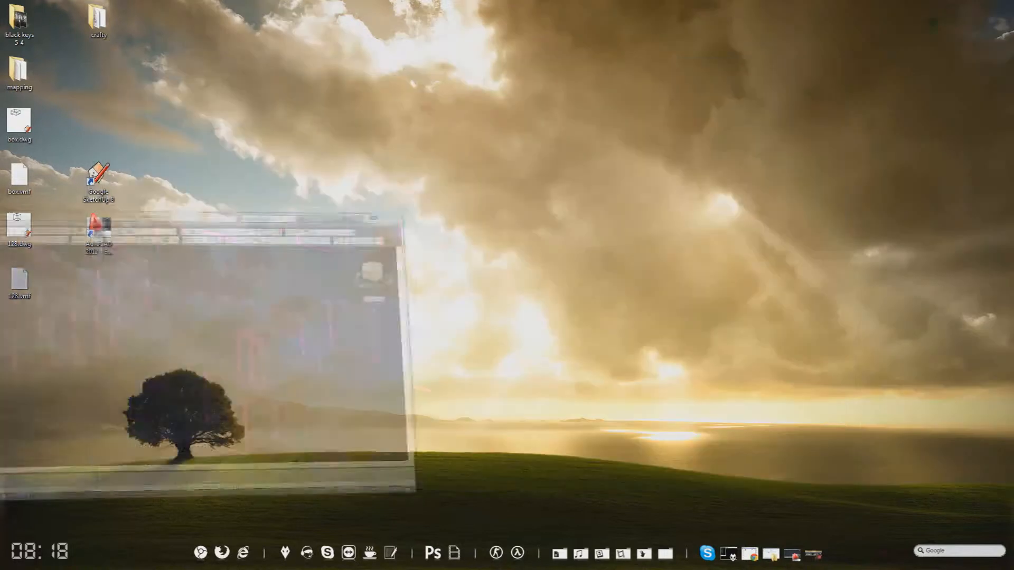
click(517, 552)
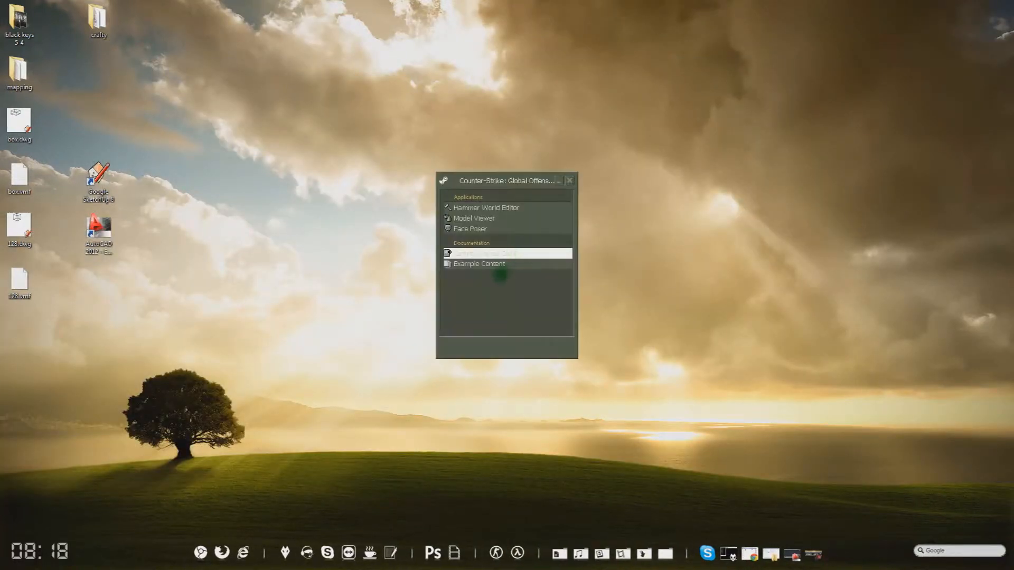
double_click(508, 207)
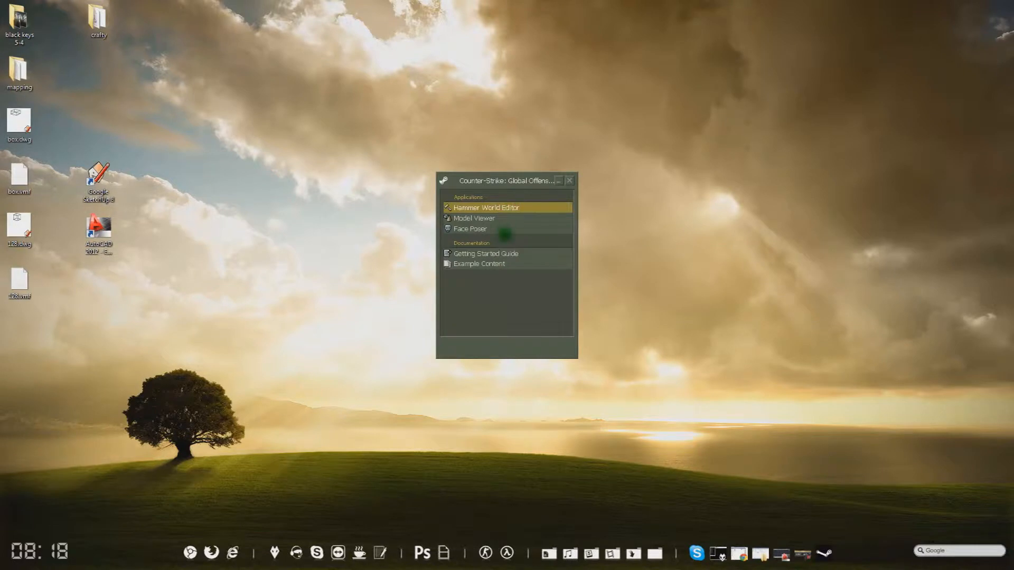
drag(538, 189, 773, 97)
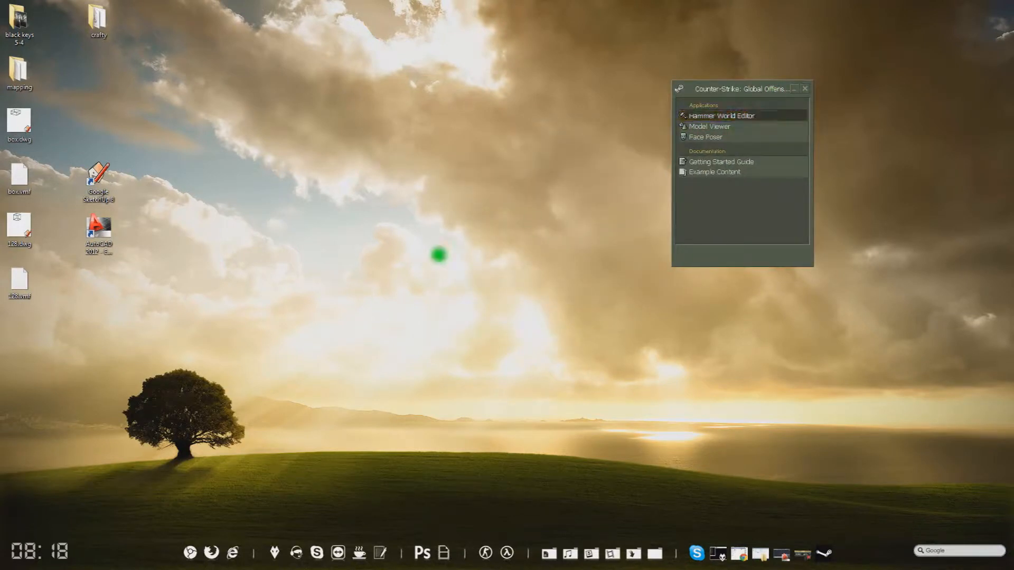
- Switch to the Steam library and filter it to show only the Tools category
drag(0, 42, 580, 23)
click(304, 54)
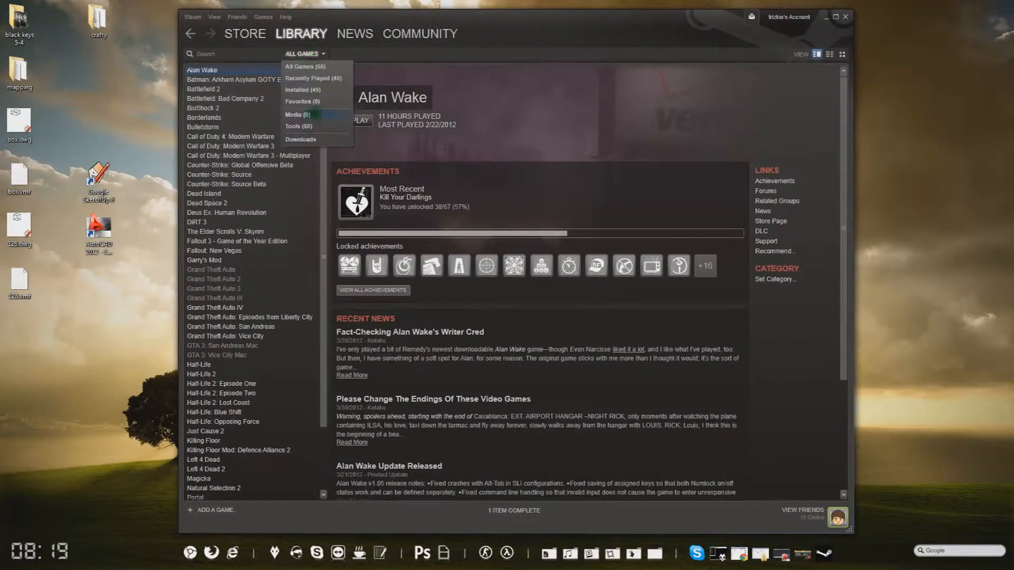
click(265, 56)
click(296, 35)
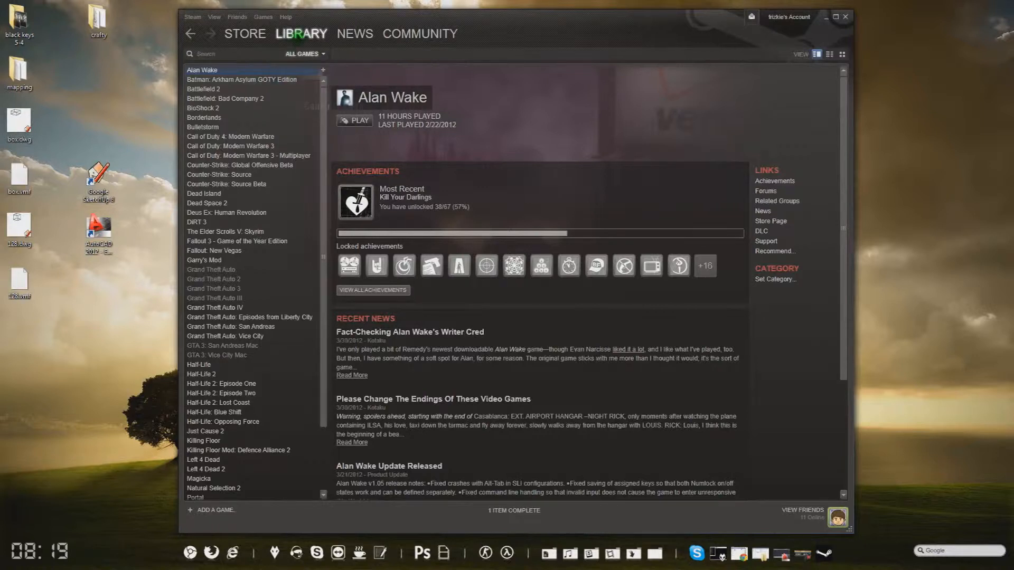
click(306, 54)
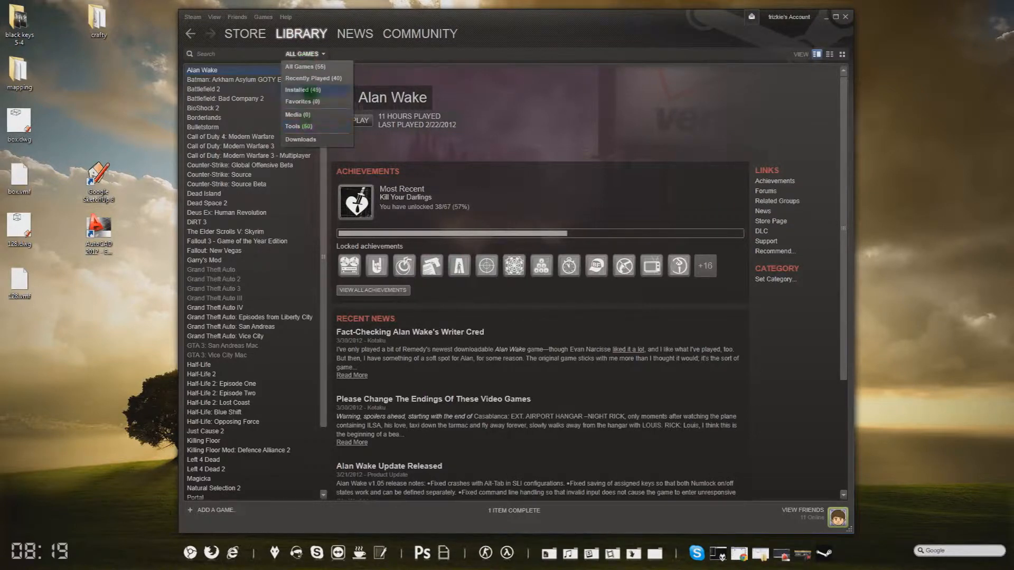
click(299, 126)
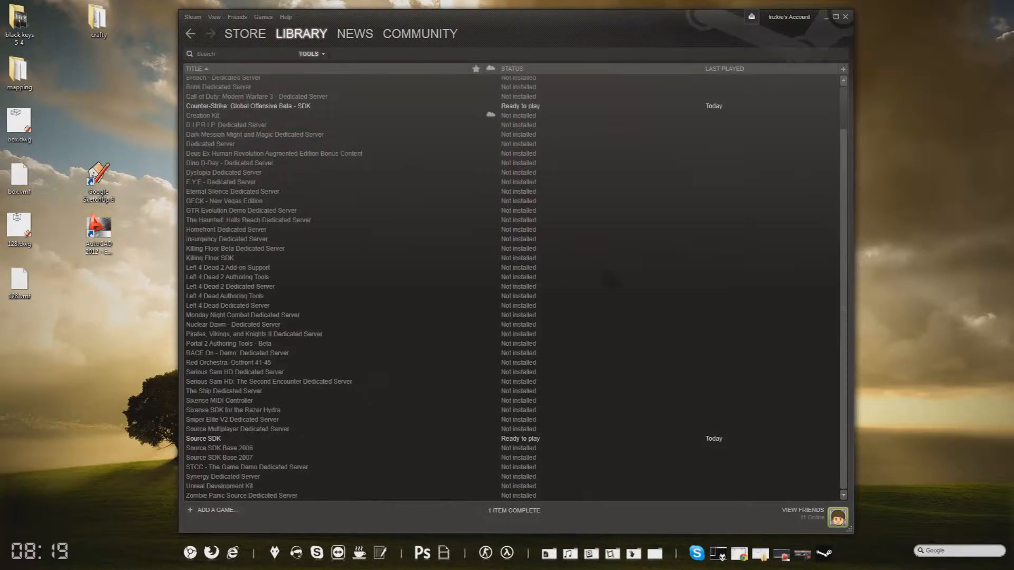
- Look through the Steam tools list and select the Source SDK entry
drag(843, 125, 838, 153)
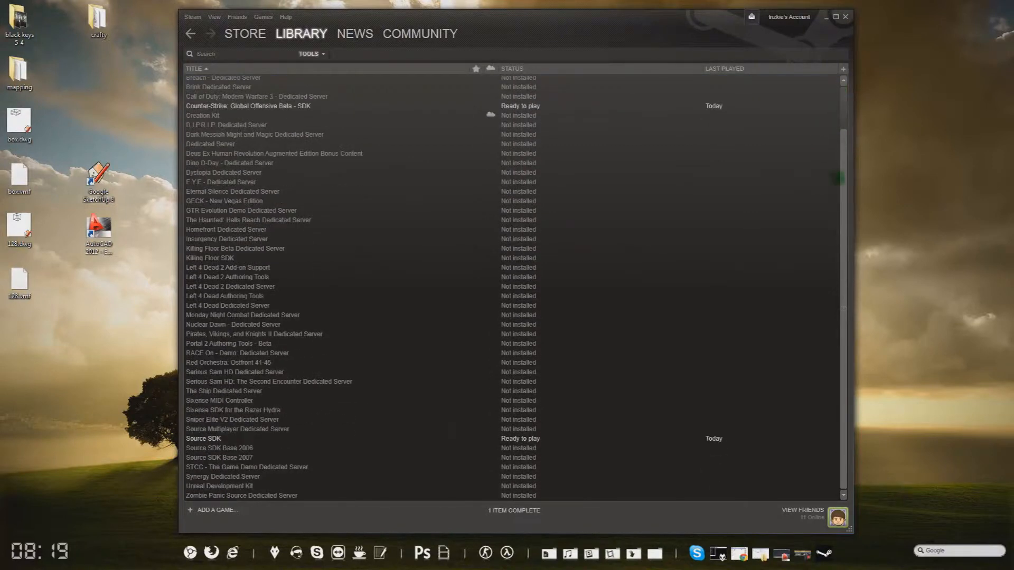
scroll(269, 469, up, 2)
scroll(269, 469, down, 2)
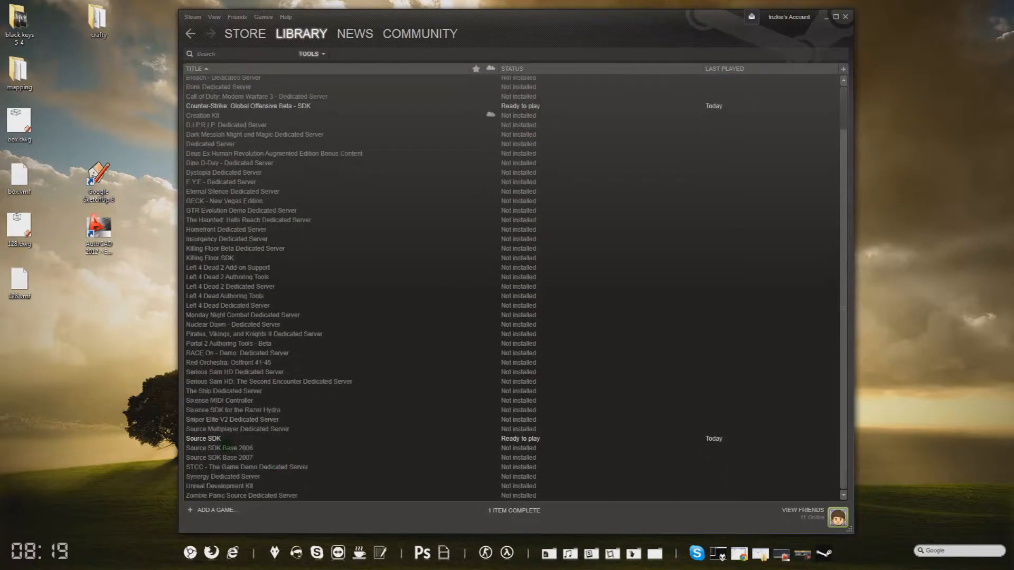
click(216, 439)
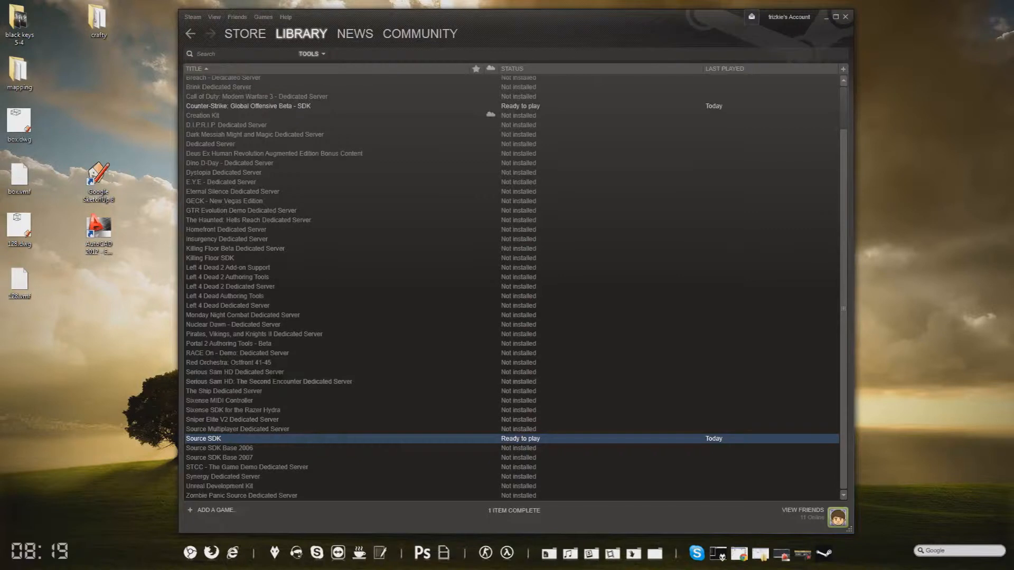
click(87, 160)
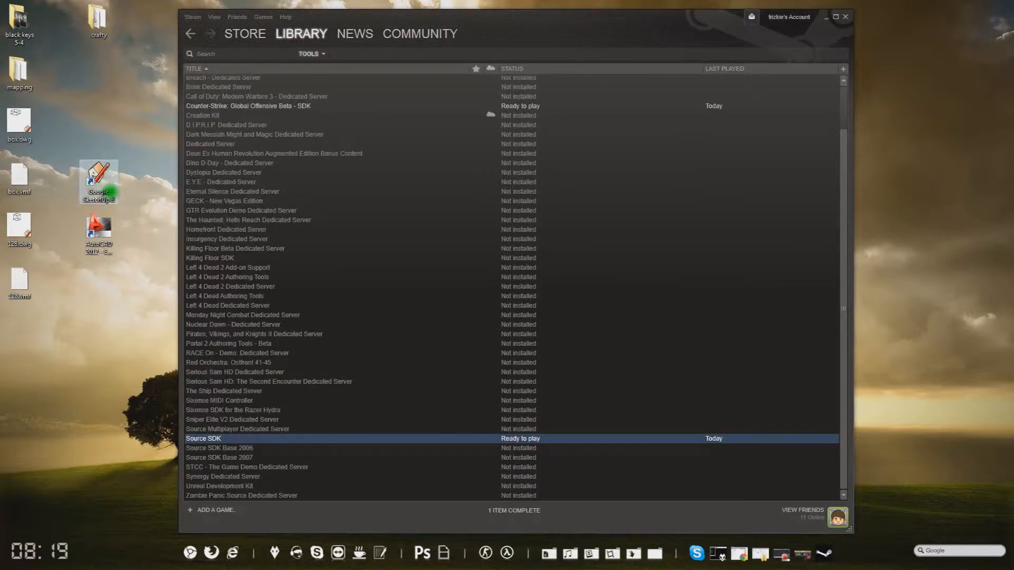
click(150, 244)
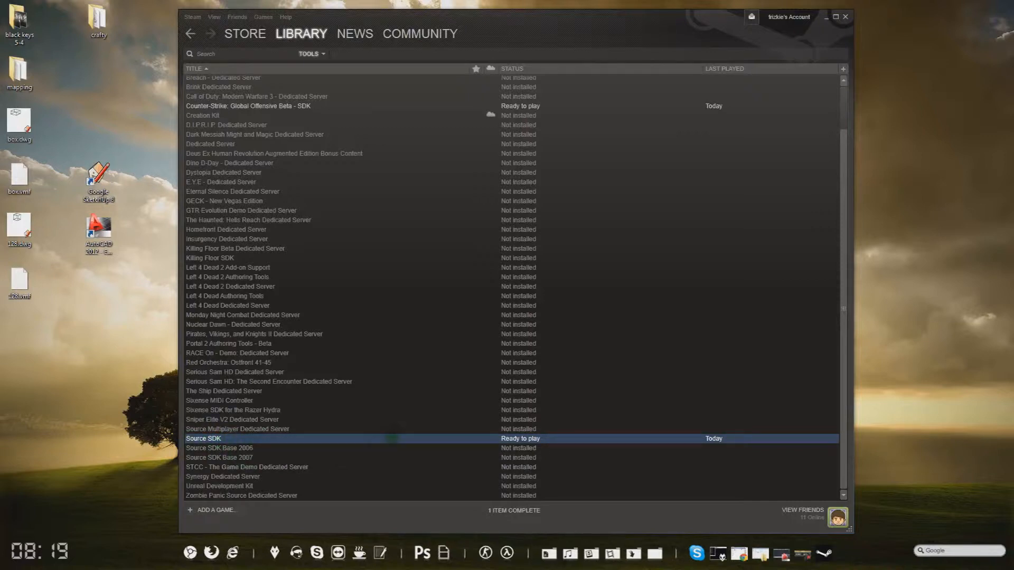
right_click(391, 439)
click(298, 439)
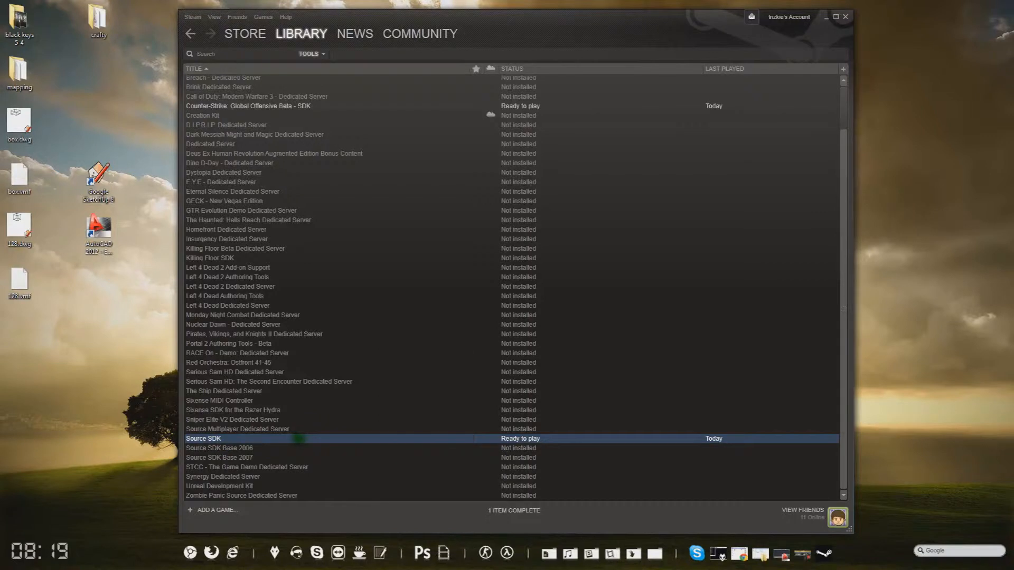
- Compare the Counter-Strike: Global Offensive Beta - SDK and Source SDK entries by selecting each, and close the Steam window
scroll(295, 112, up, 2)
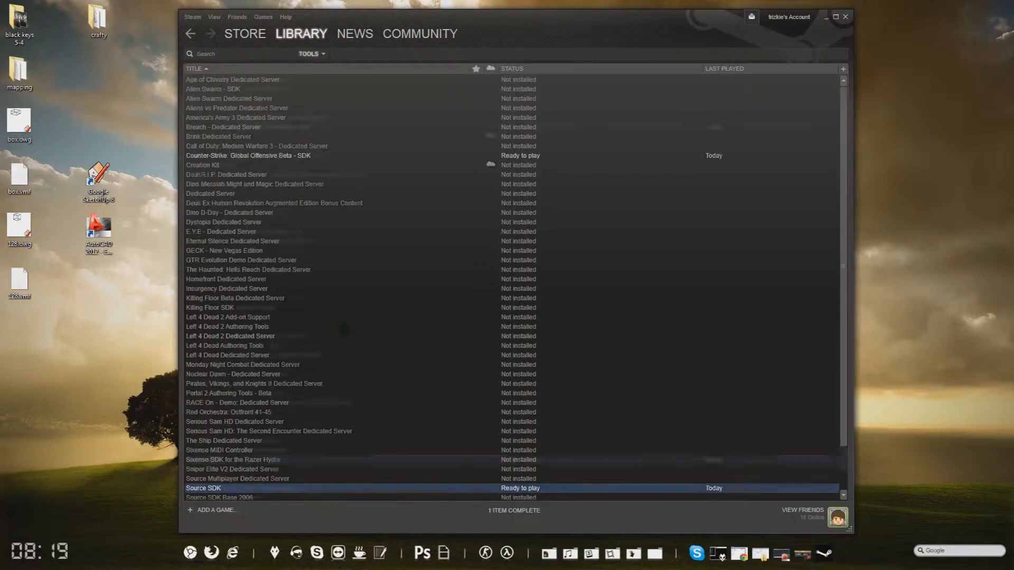
click(316, 156)
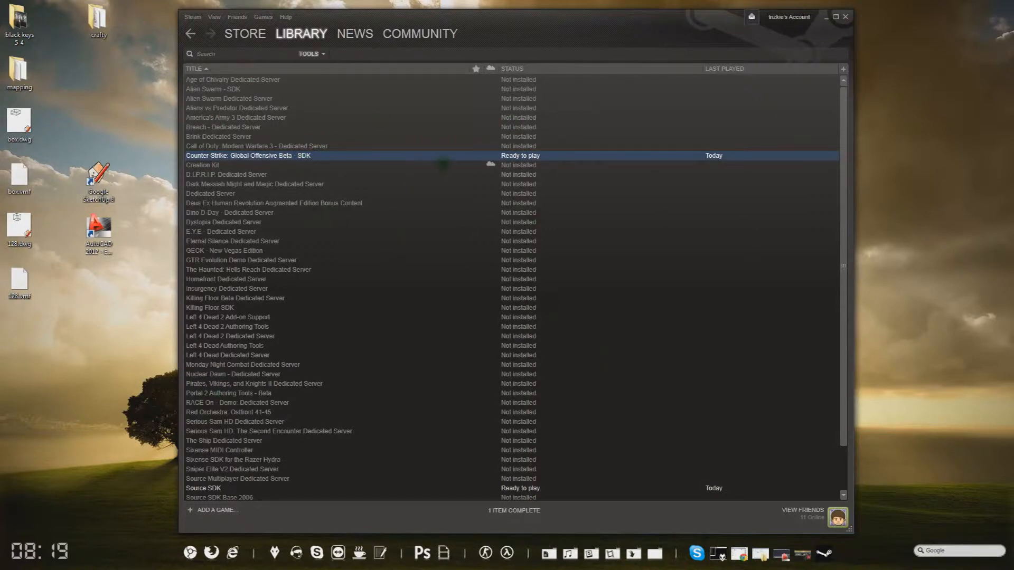
scroll(443, 165, down, 2)
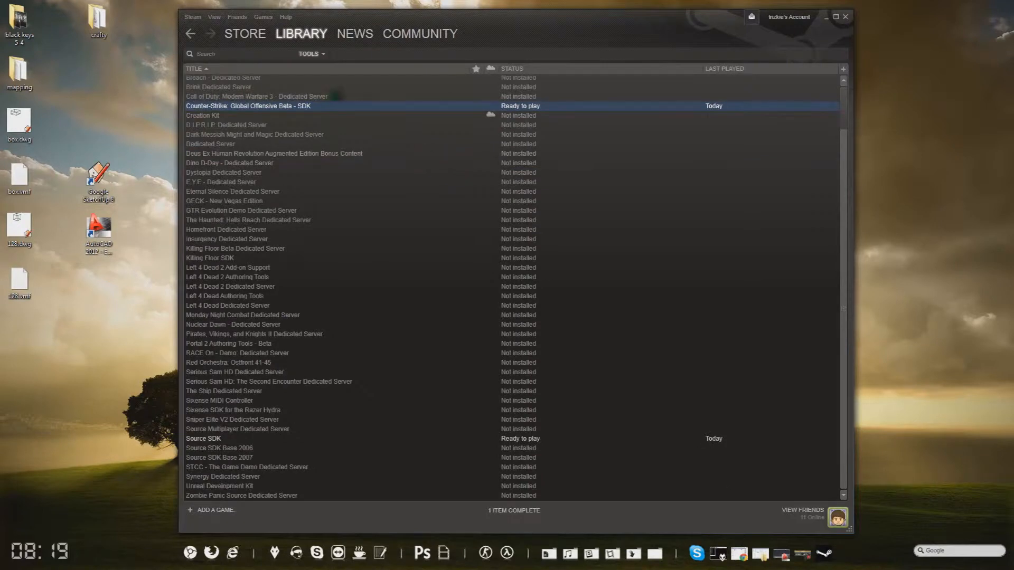
scroll(511, 288, up, 2)
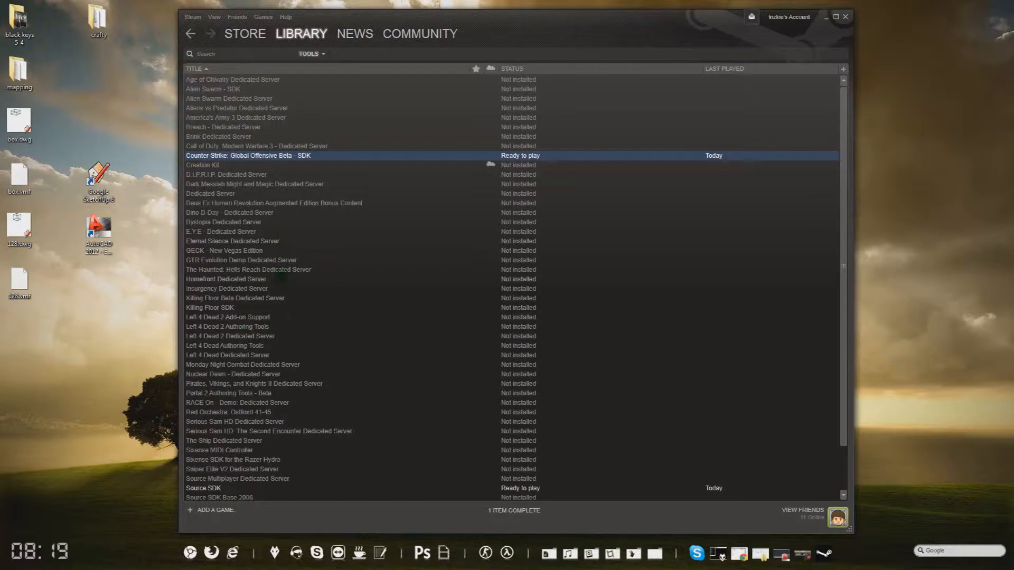
scroll(281, 274, down, 2)
click(239, 439)
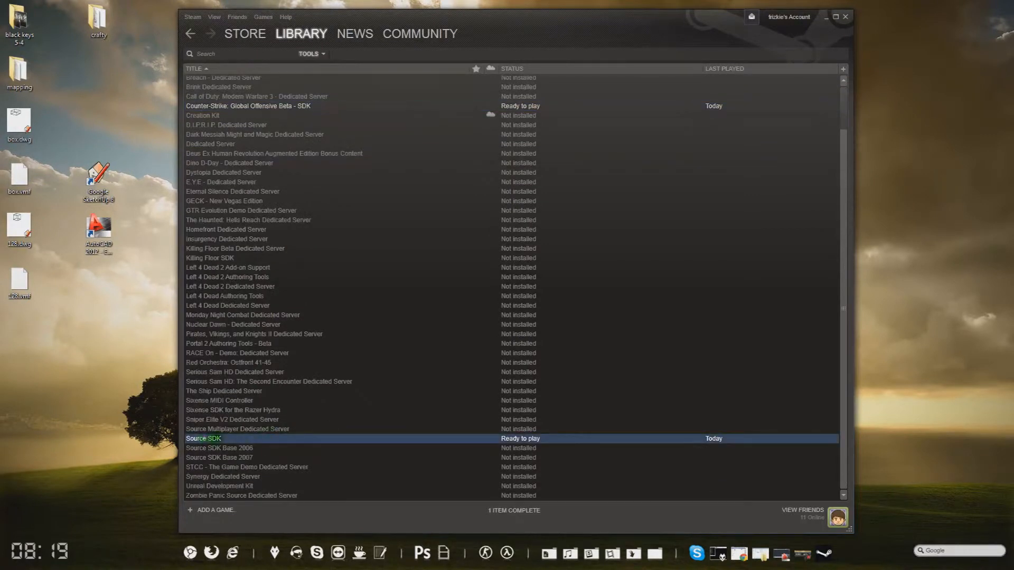
click(845, 17)
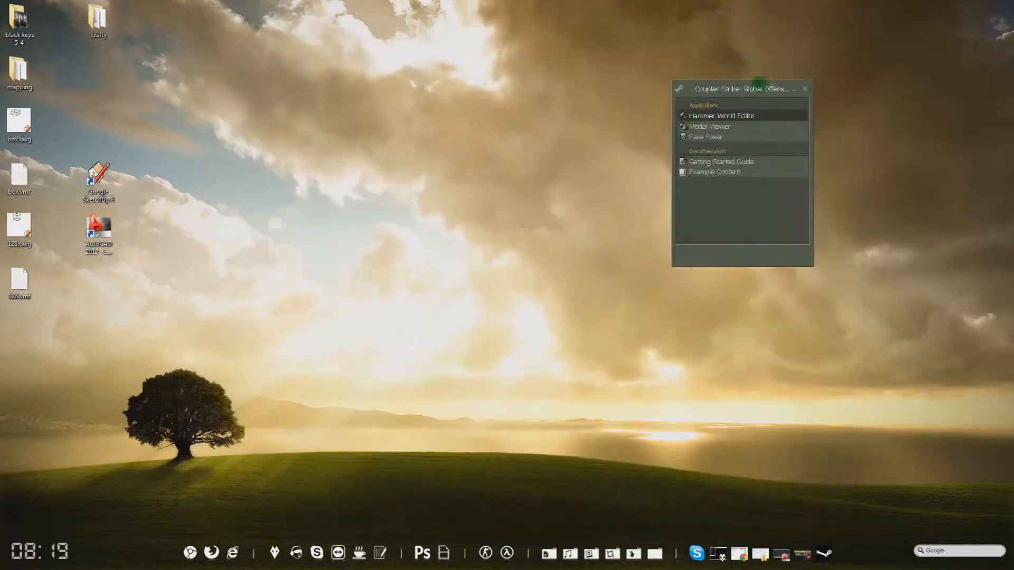
- Move the SDK launcher farther out of the way and briefly bring up the texture_1.dwg drawing in AutoCAD
drag(766, 88, 931, 27)
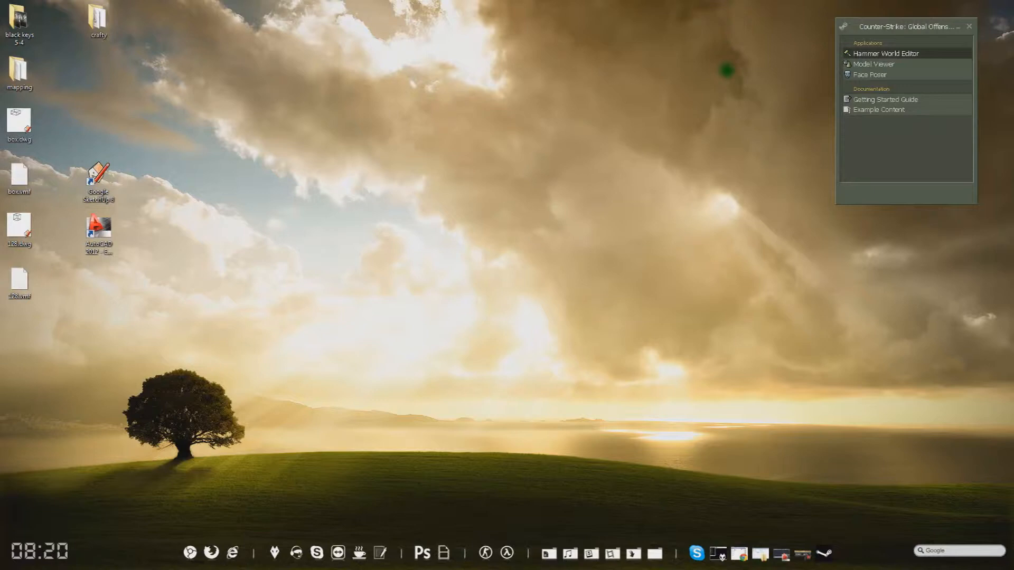
click(781, 553)
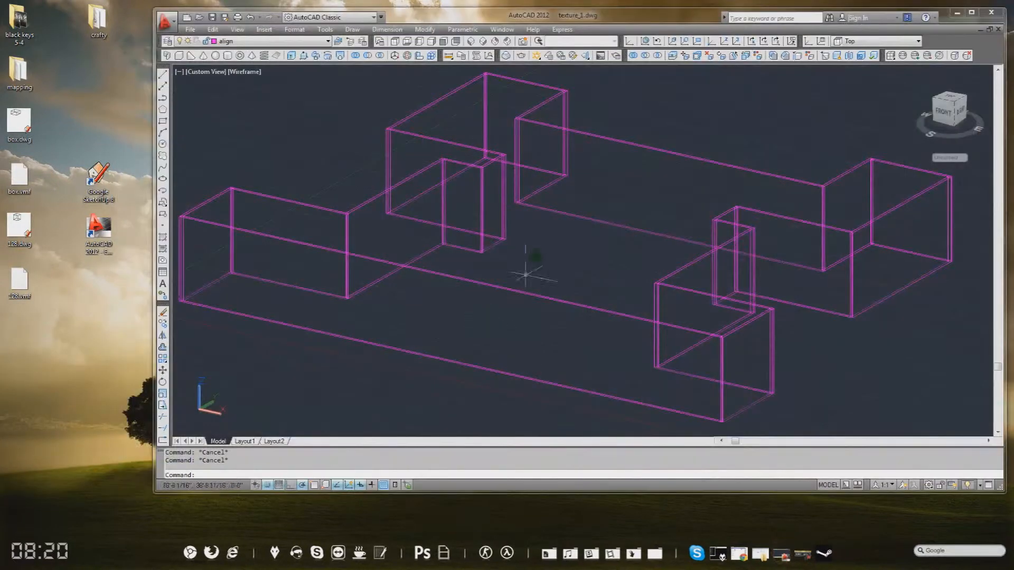
click(957, 12)
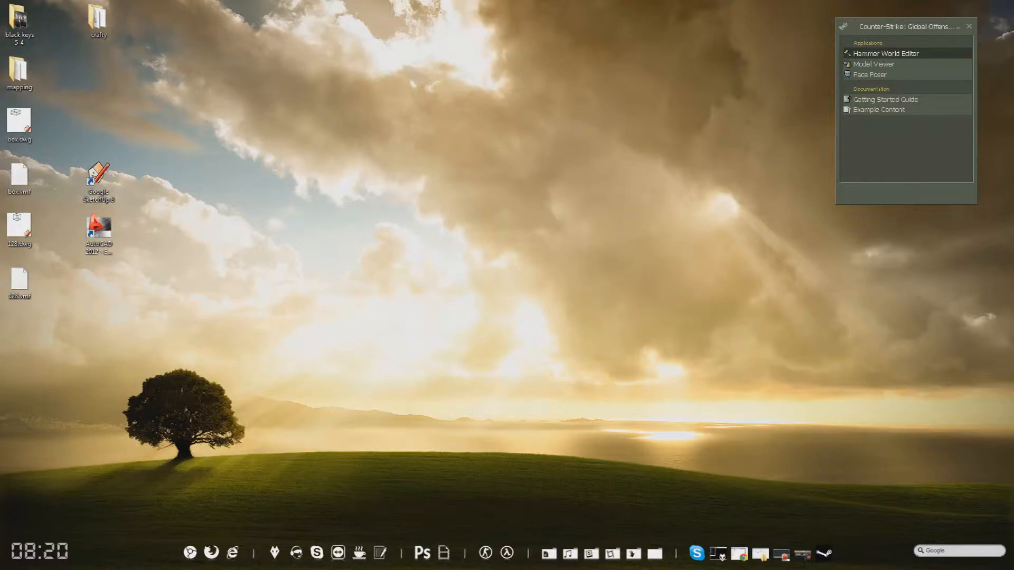
- Open File Explorer and browse on the Games (D:) drive to Steam, steamapps and the account's own folder
key(super+e)
drag(316, 154, 475, 102)
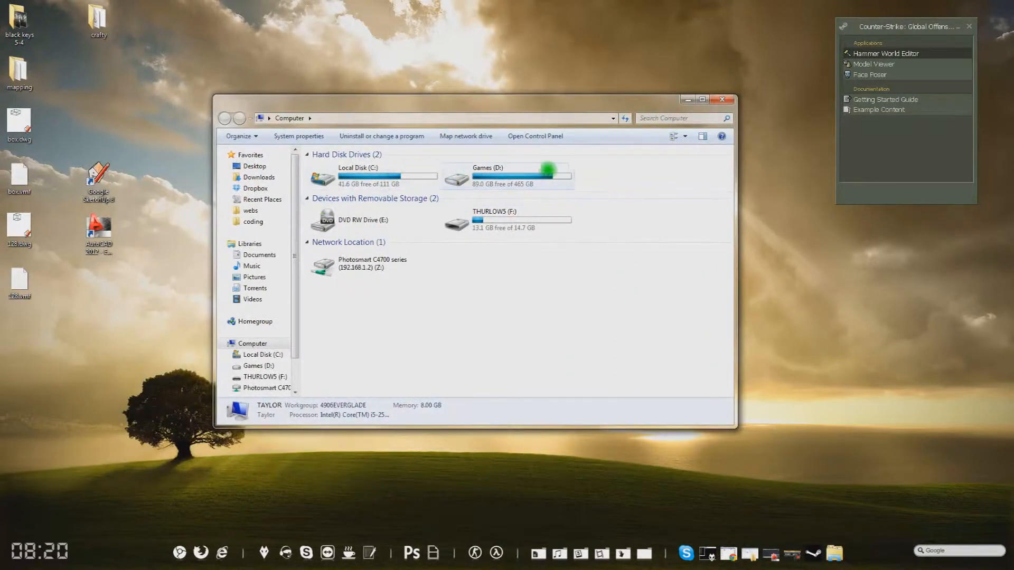
double_click(549, 169)
double_click(358, 222)
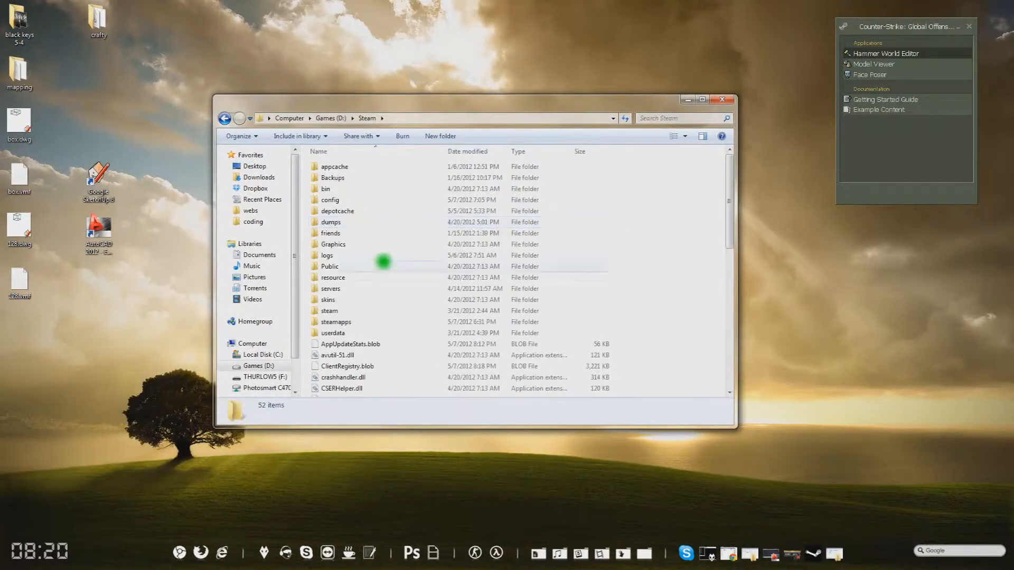
double_click(341, 322)
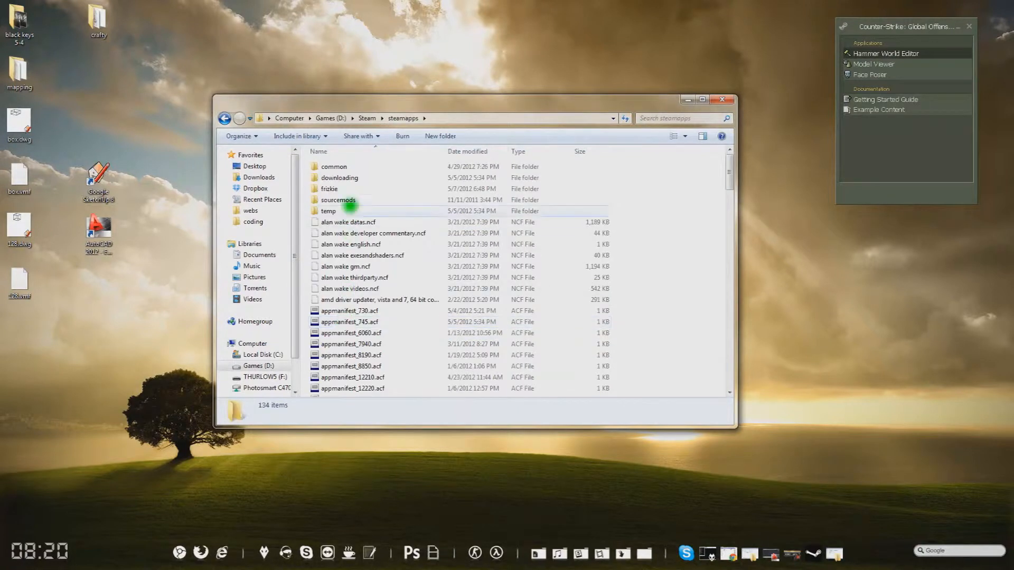
double_click(345, 189)
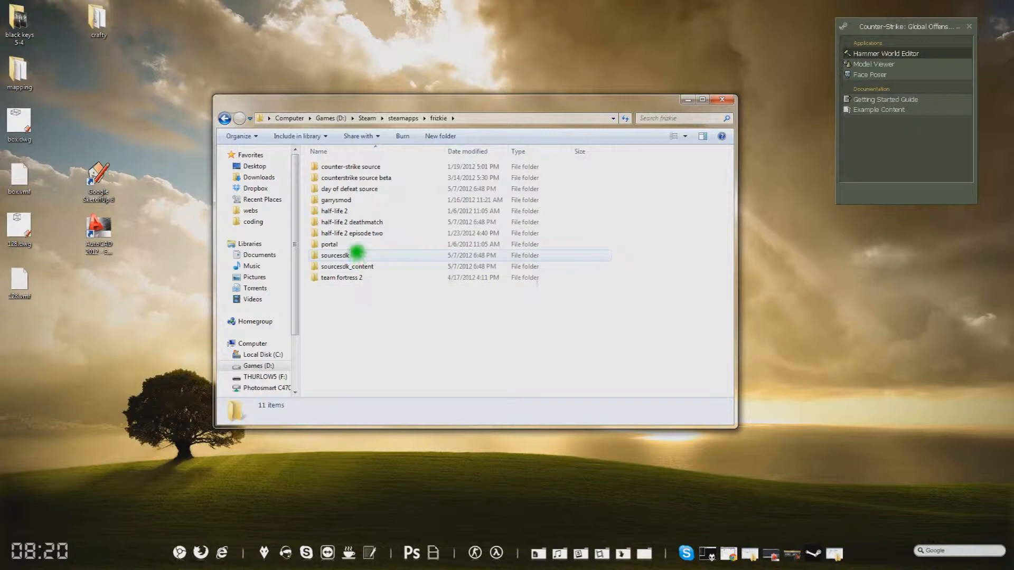
click(781, 165)
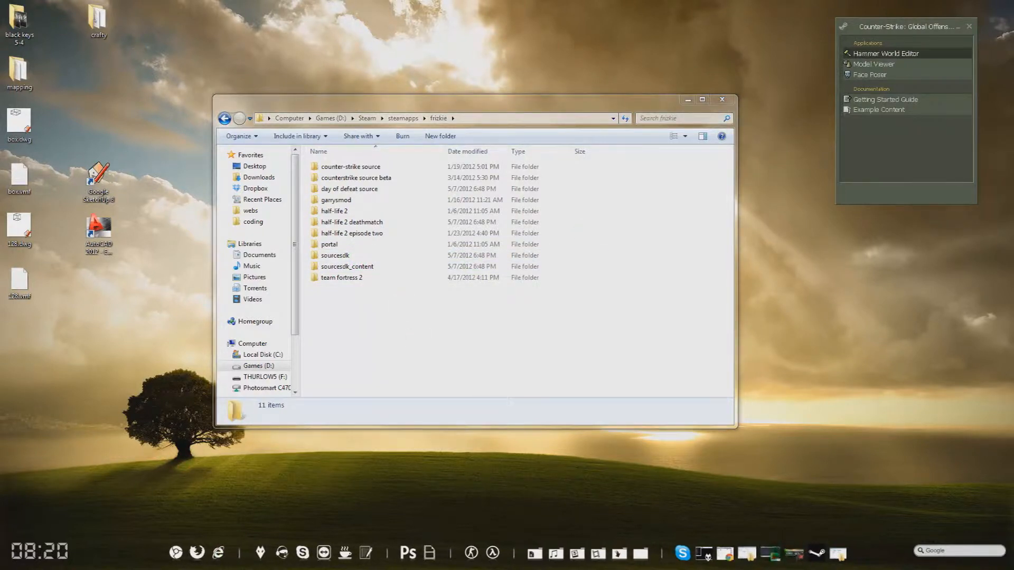
- Return to the Tools category of the Steam library, select Source SDK and close Steam
click(886, 53)
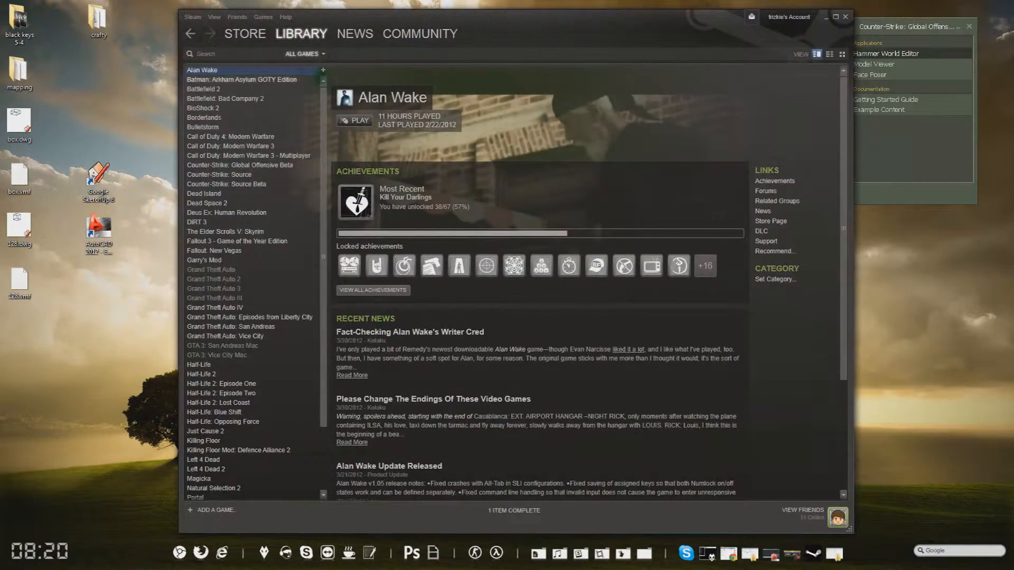
click(305, 53)
click(312, 122)
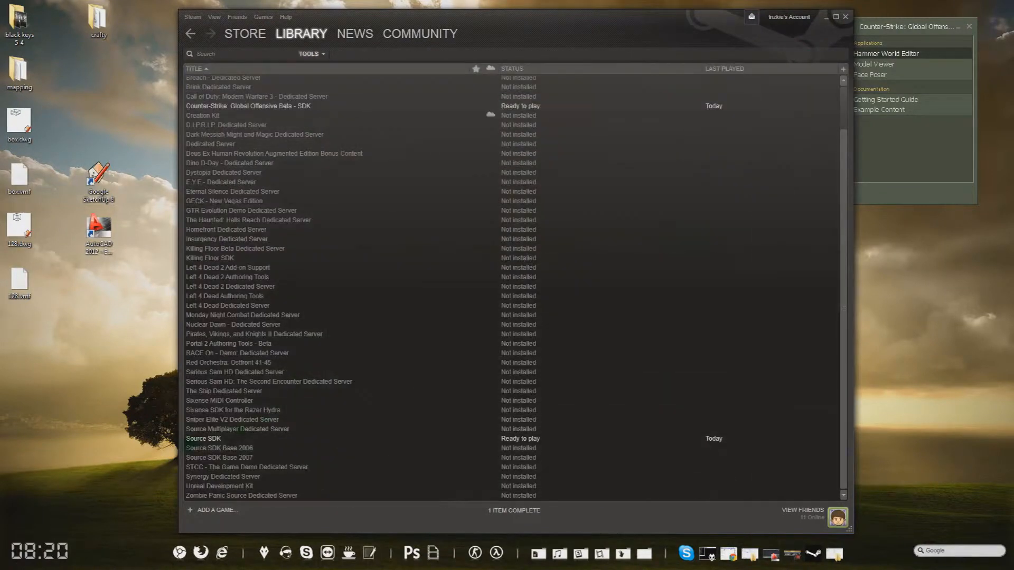
right_click(201, 438)
click(221, 352)
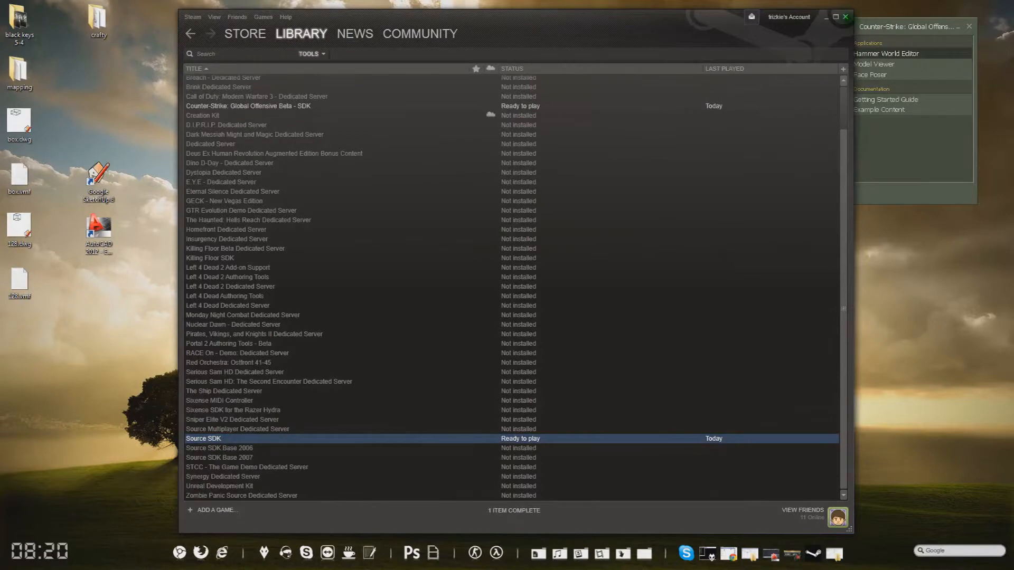
click(846, 16)
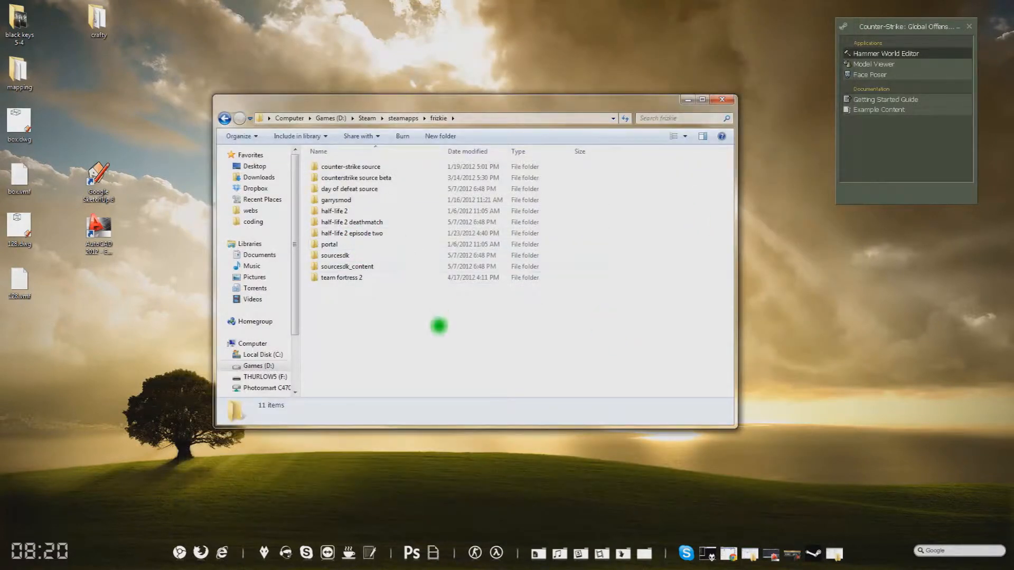
- Locate the sourcesdk and sourcesdk_content folders in the account's steamapps folder, selecting each in turn
drag(930, 30, 912, 47)
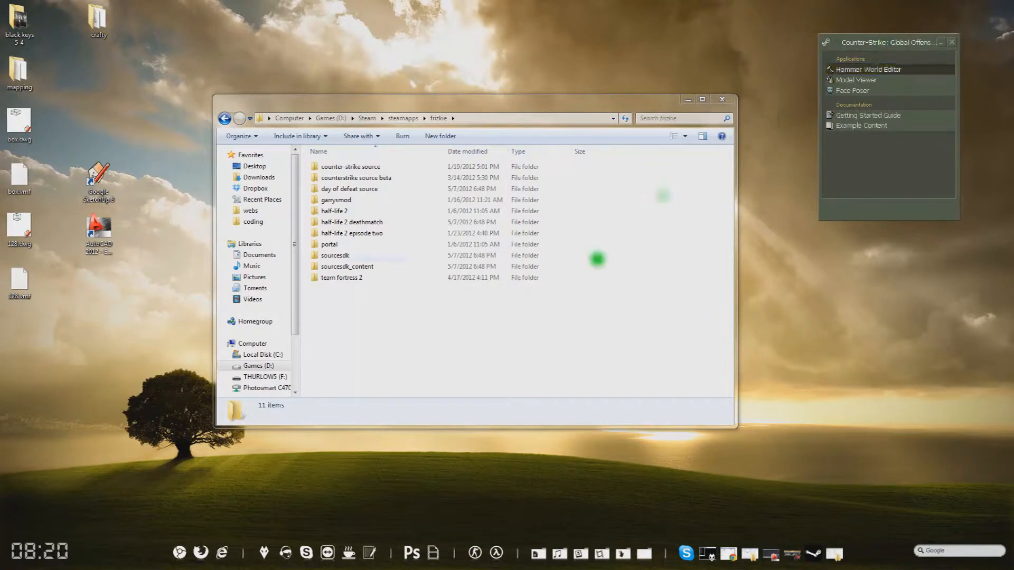
click(343, 256)
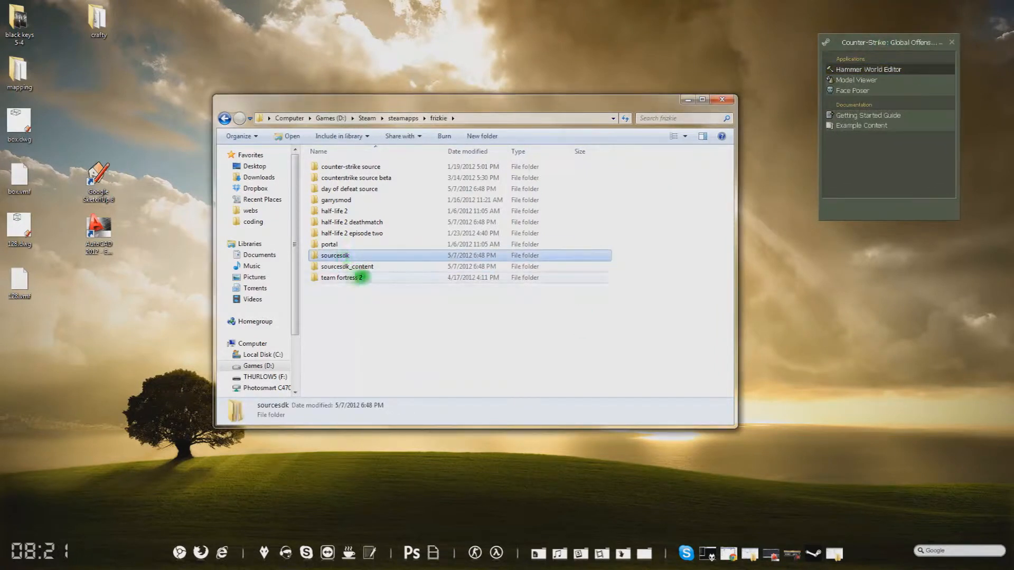
click(356, 267)
click(344, 256)
click(349, 266)
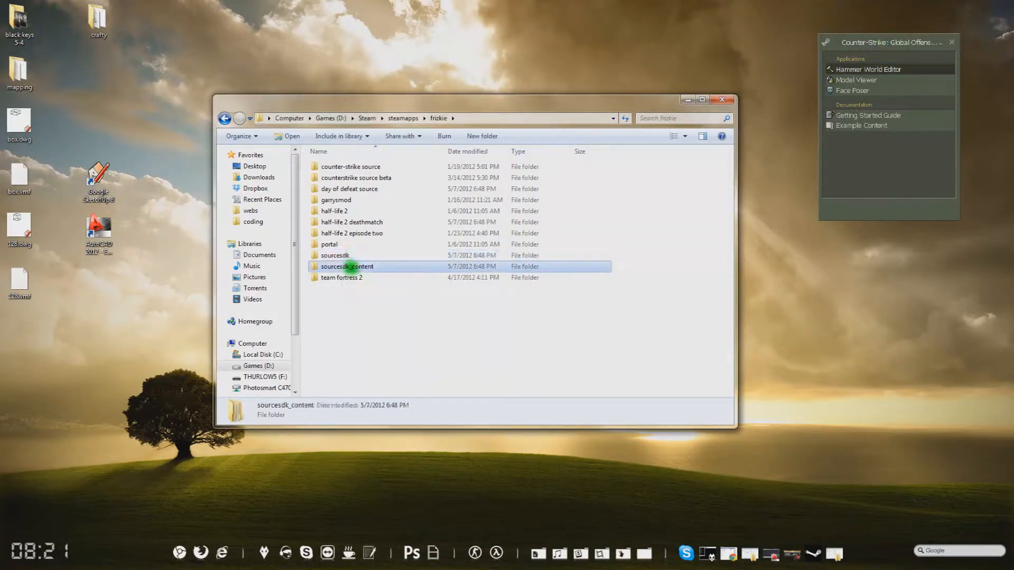
- Open the sourcesdk folder and go into its sketchup subfolder
click(346, 256)
click(347, 266)
click(346, 257)
click(347, 265)
click(346, 256)
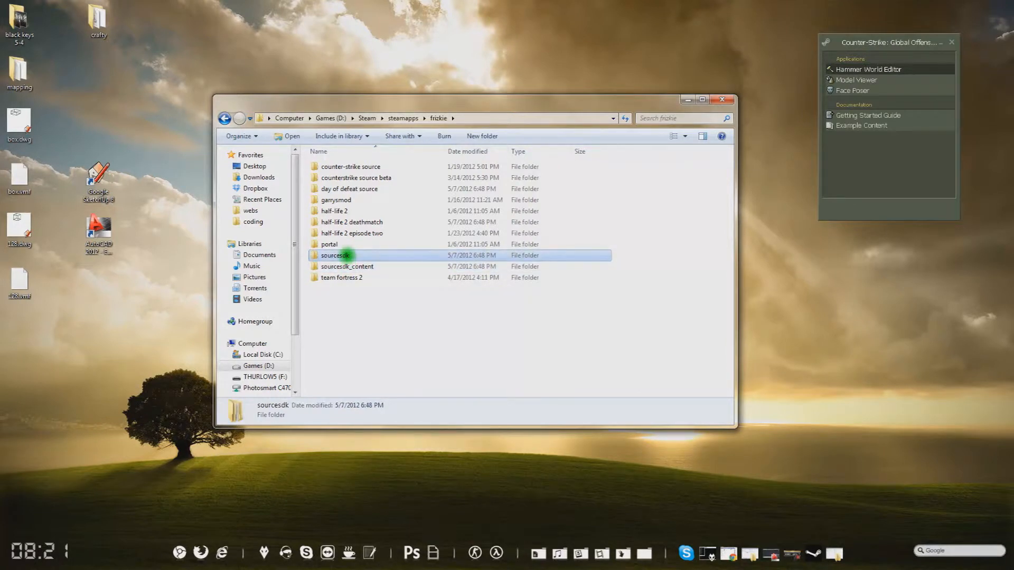
double_click(348, 255)
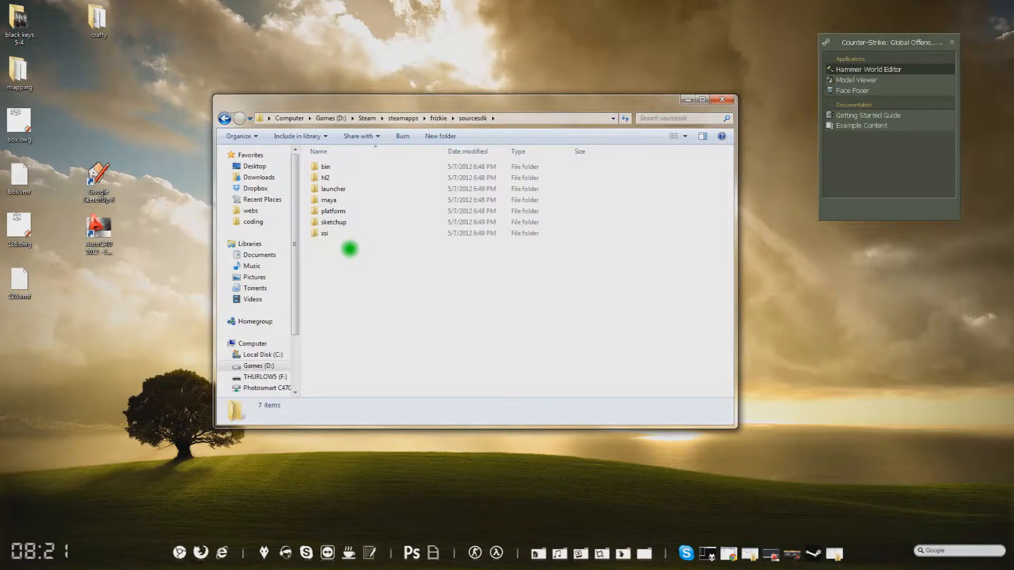
double_click(340, 223)
- Select every file and folder inside the sketchup folder and copy them
drag(429, 267, 324, 165)
right_click(328, 178)
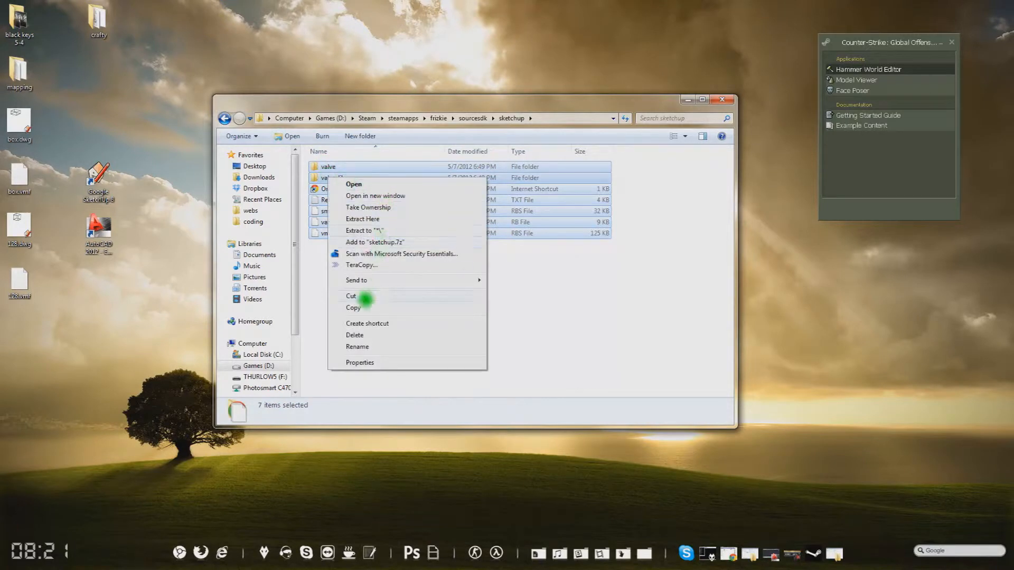
click(361, 307)
click(363, 308)
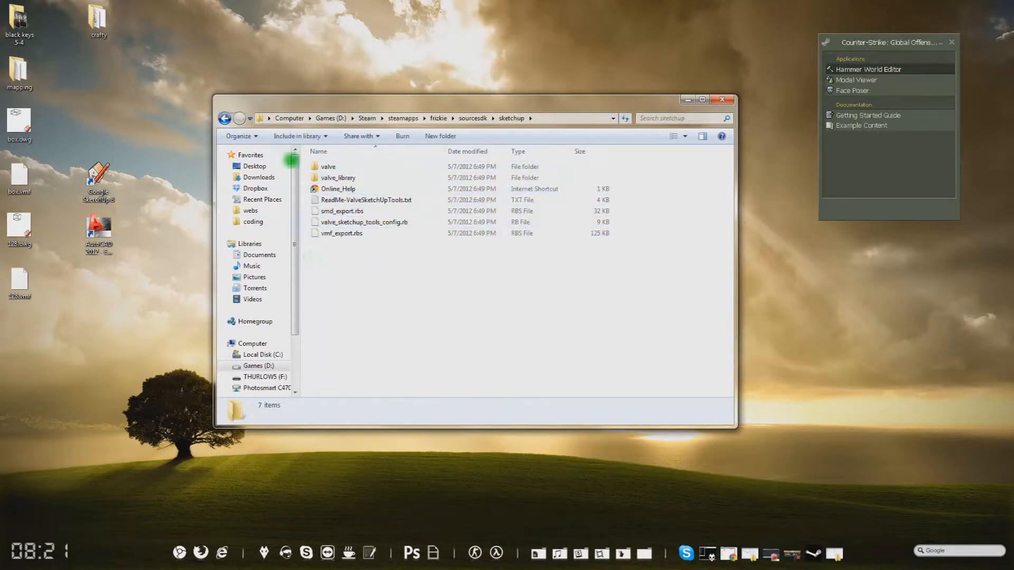
- Browse on Local Disk (C:) through Program Files (x86) and Google SketchUp 8 to the Plugins folder
drag(297, 256, 298, 298)
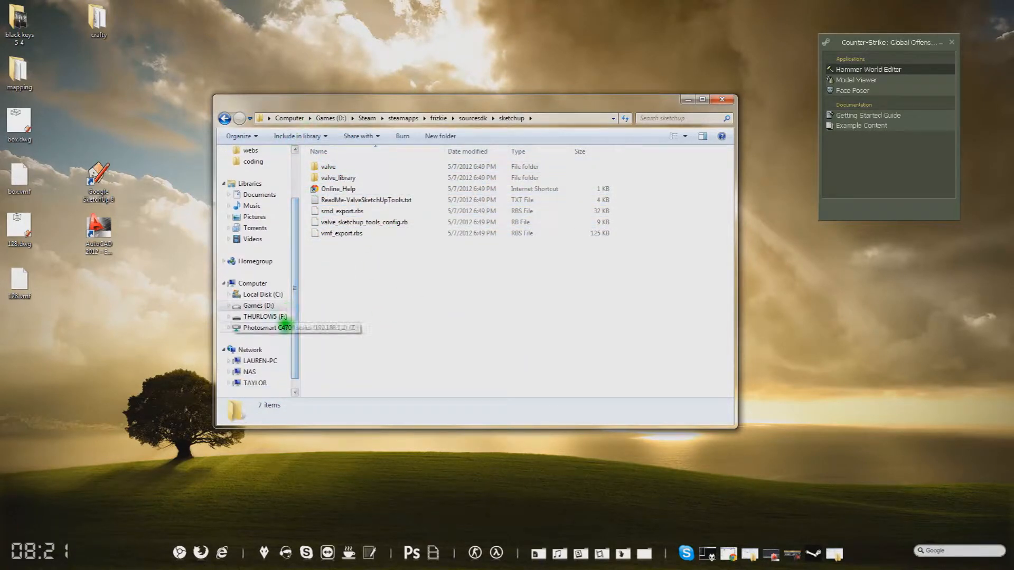
click(267, 295)
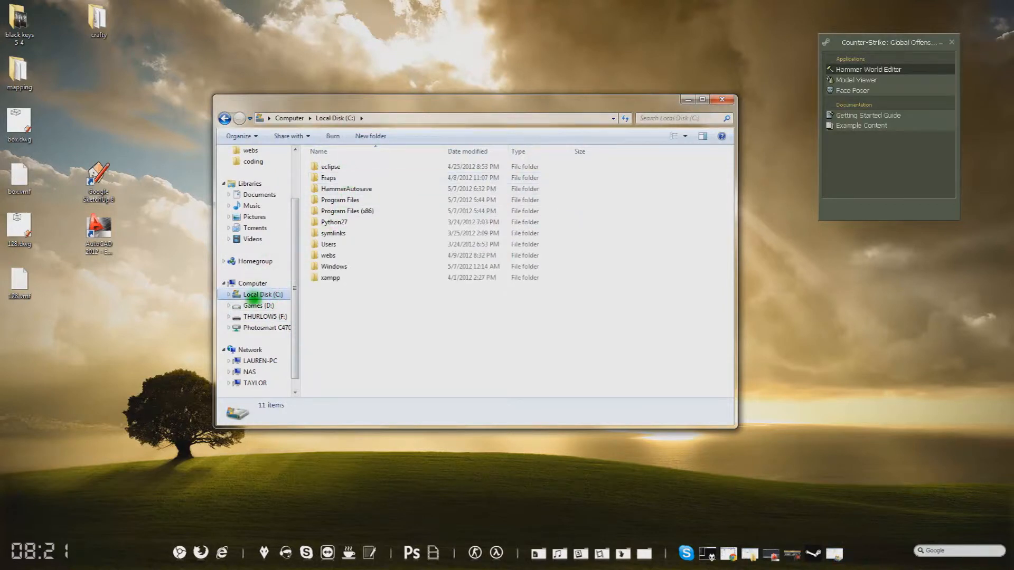
double_click(353, 211)
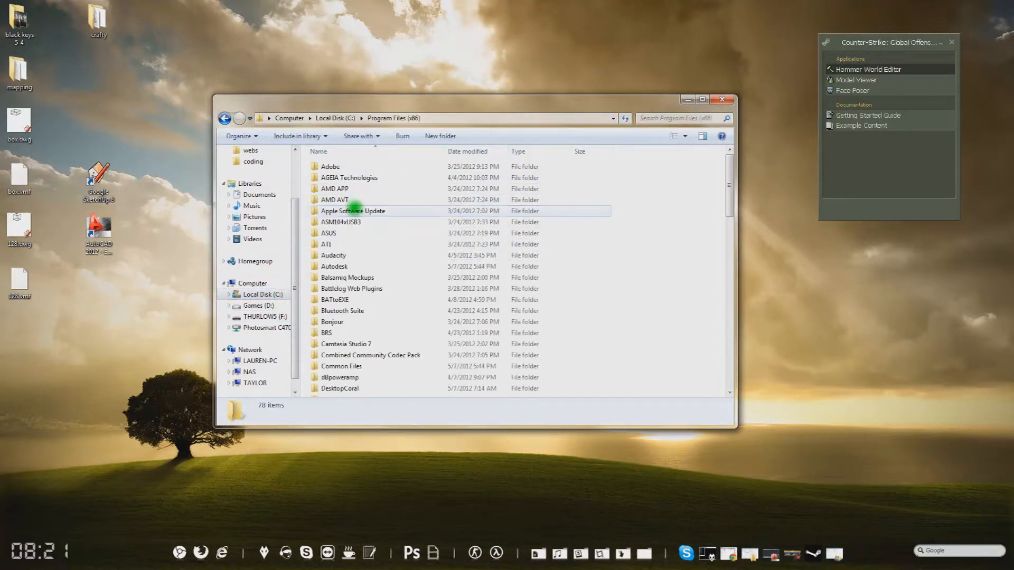
scroll(389, 330, down, 4)
double_click(348, 312)
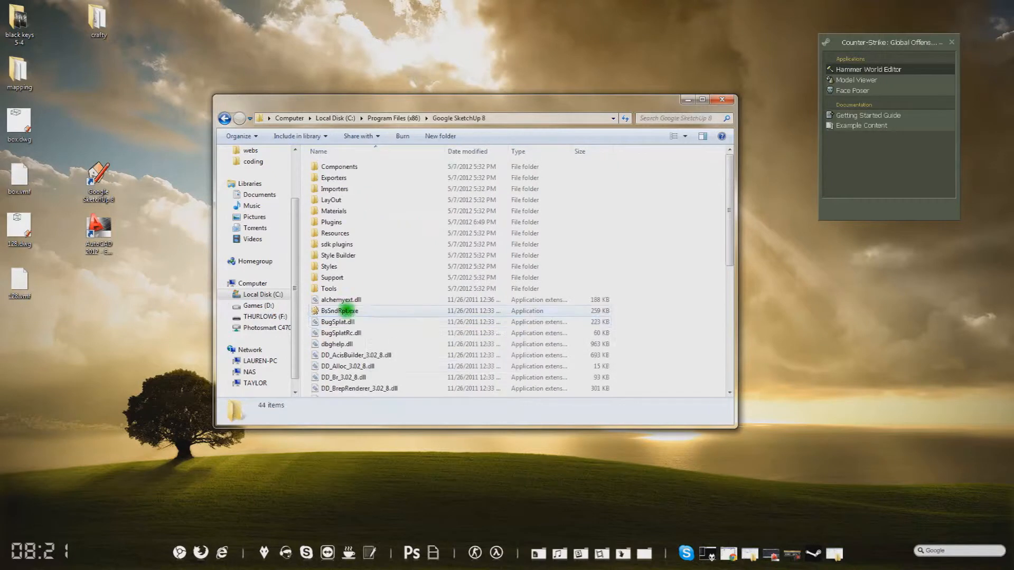
scroll(406, 294, down, 5)
scroll(417, 308, down, 2)
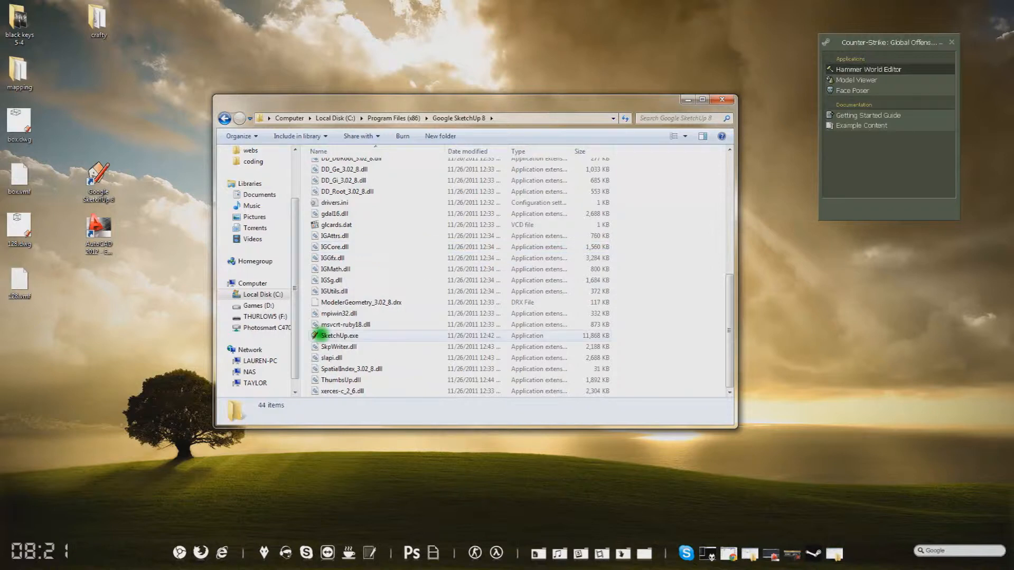
scroll(349, 316, up, 7)
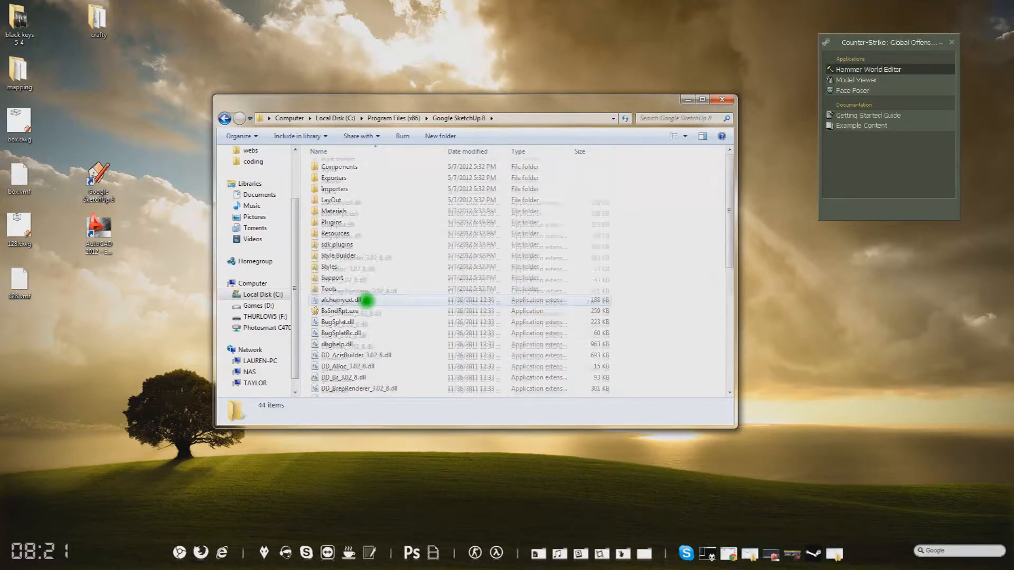
scroll(364, 302, down, 7)
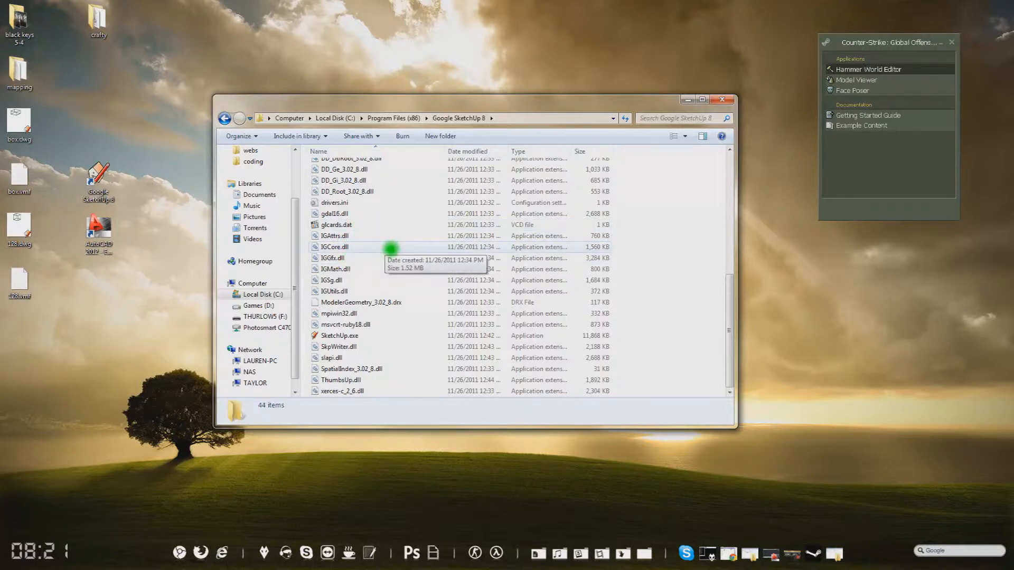
scroll(390, 244, up, 8)
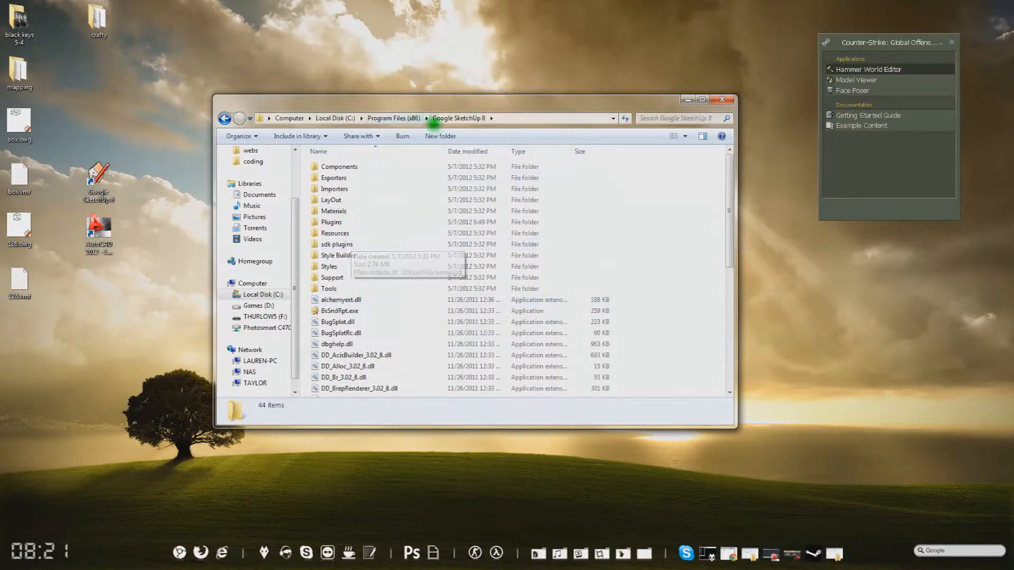
double_click(338, 221)
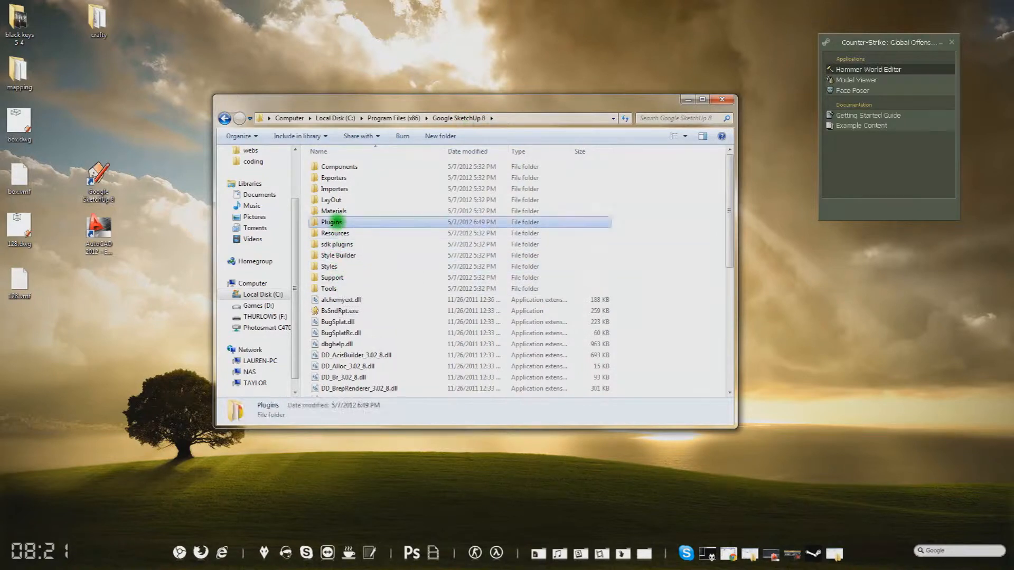
- Paste the copied SketchUp tools into the Plugins folder, overwriting all existing files, and close the folder window
right_click(372, 377)
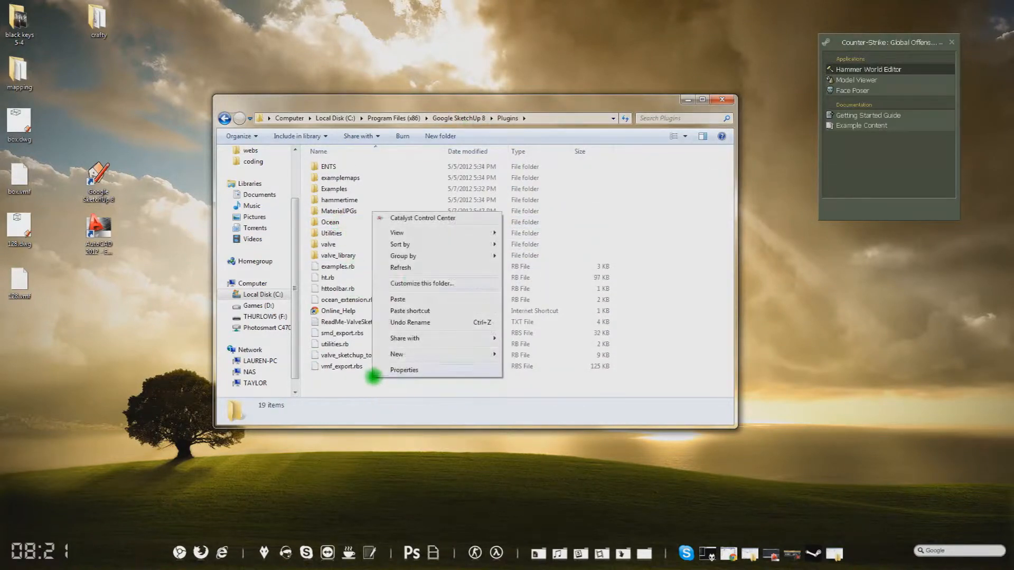
click(411, 299)
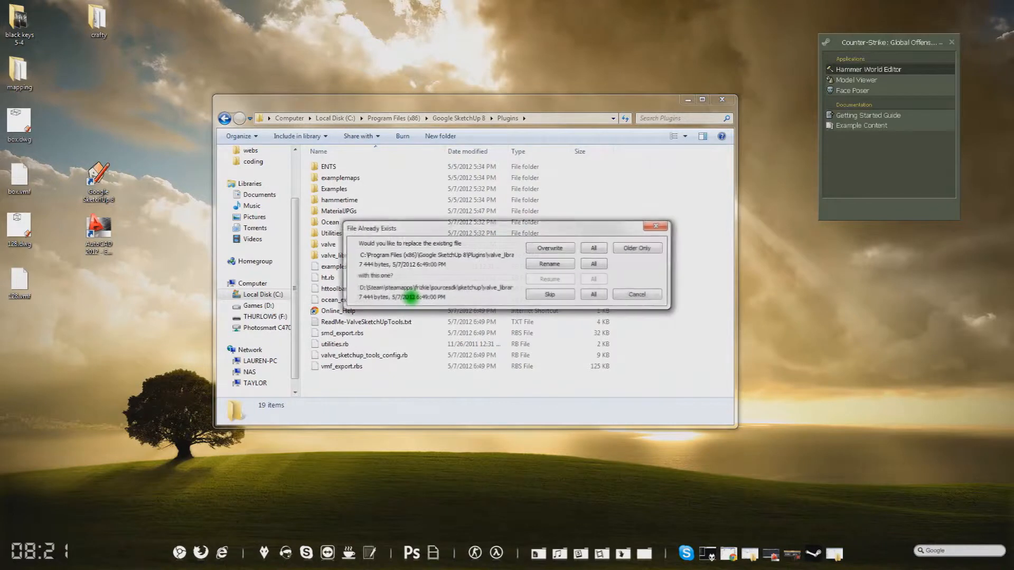
drag(545, 235, 640, 248)
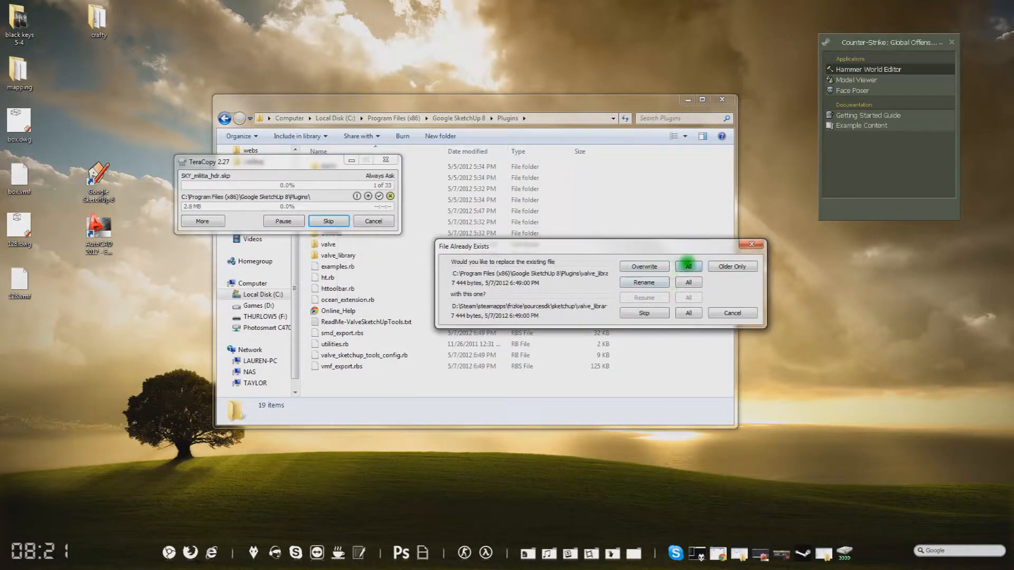
click(690, 265)
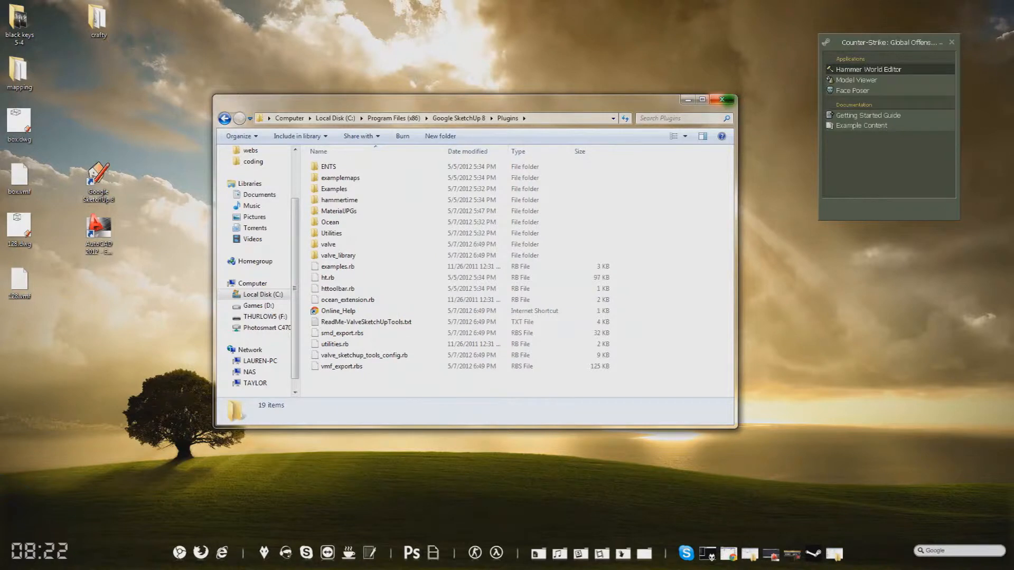
click(725, 100)
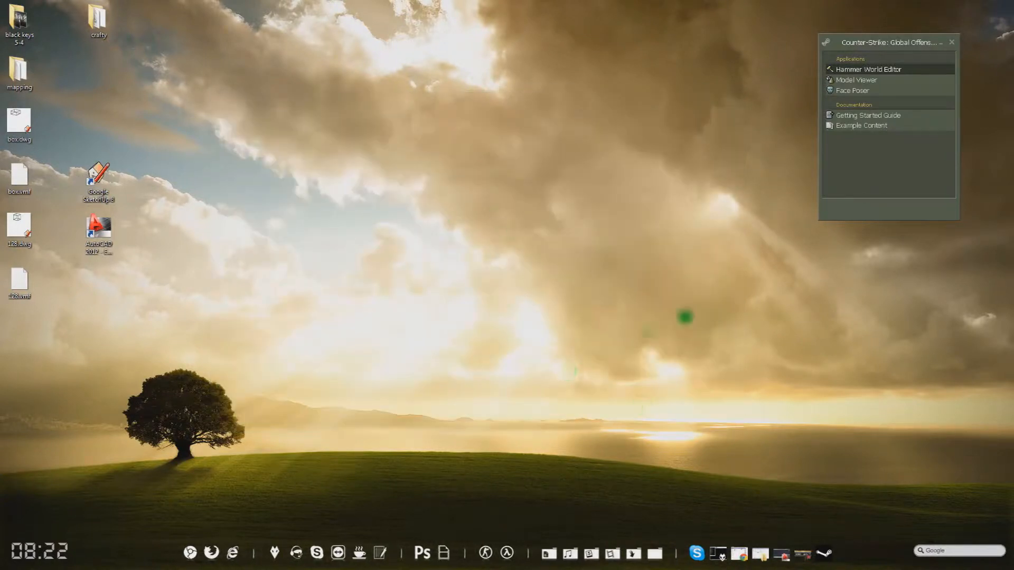
- Switch to the texture_1.dwg drawing in AutoCAD, render an orbited view of the walls and close the render window
click(781, 553)
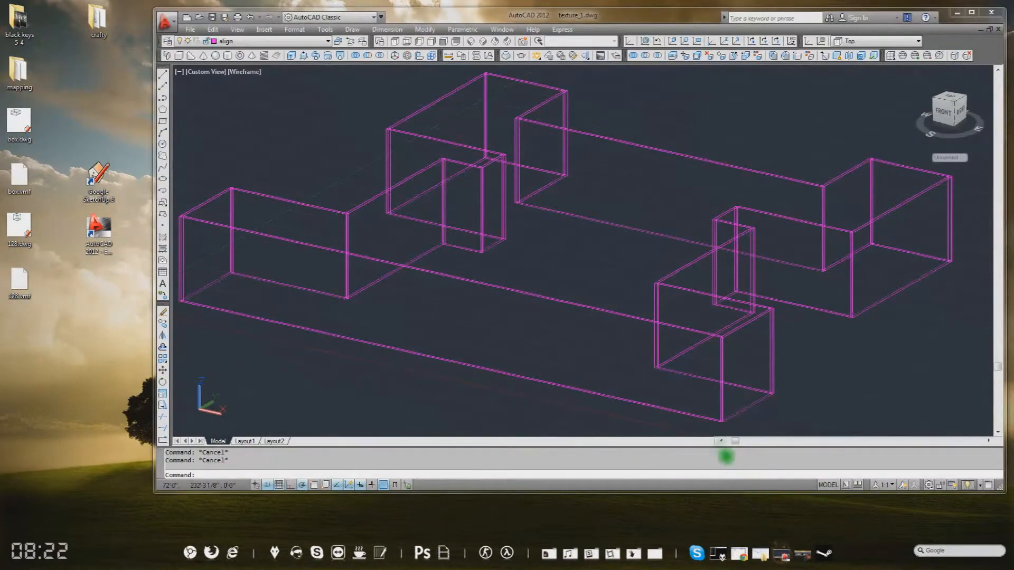
scroll(580, 231, down, 1)
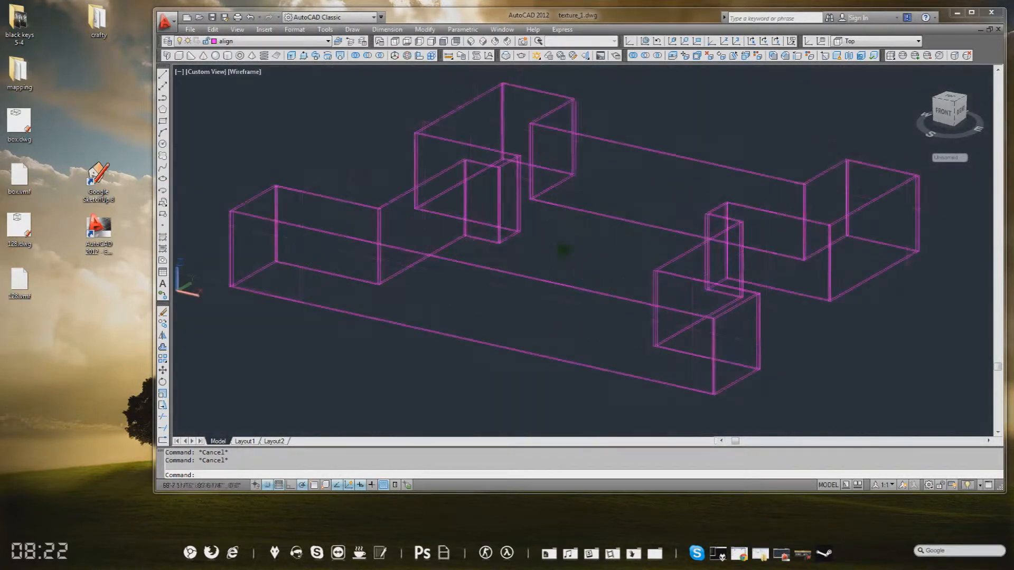
scroll(563, 250, up, 3)
shift+middle_drag(563, 234, 660, 254)
text(render)
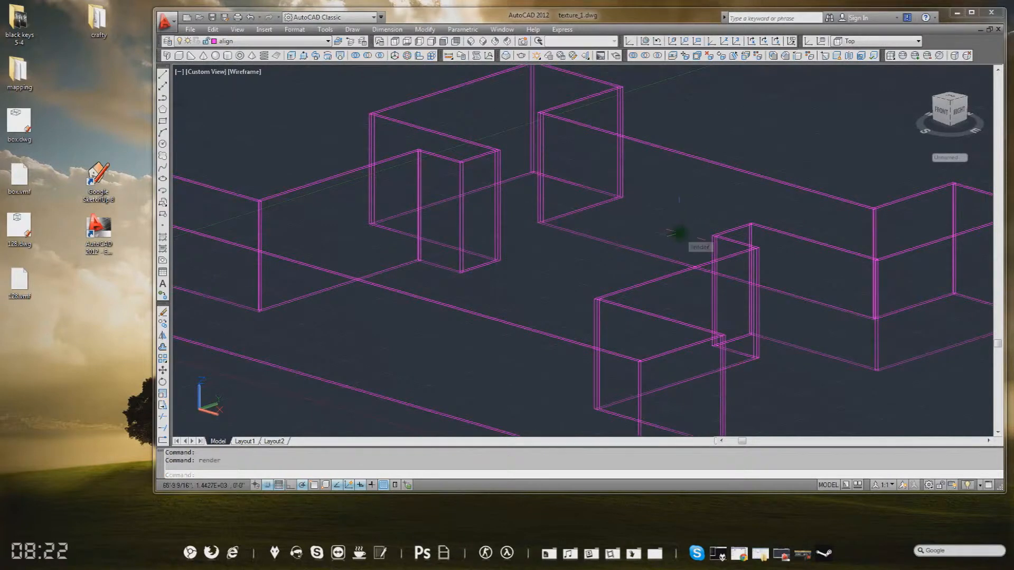
key(Return)
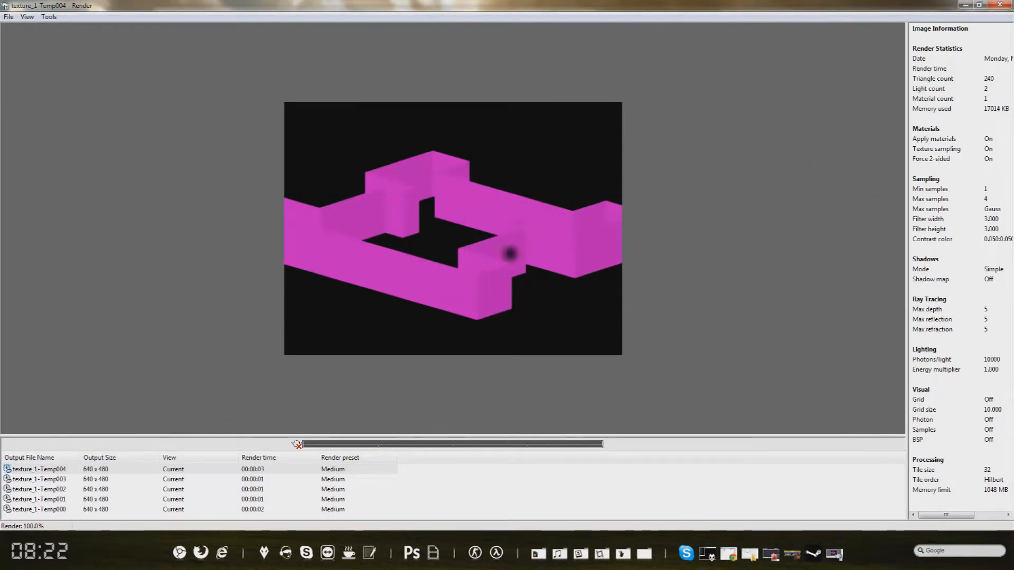
click(1002, 4)
- Examine the wireframe walls and their corners up close and from different angles
scroll(468, 264, down, 5)
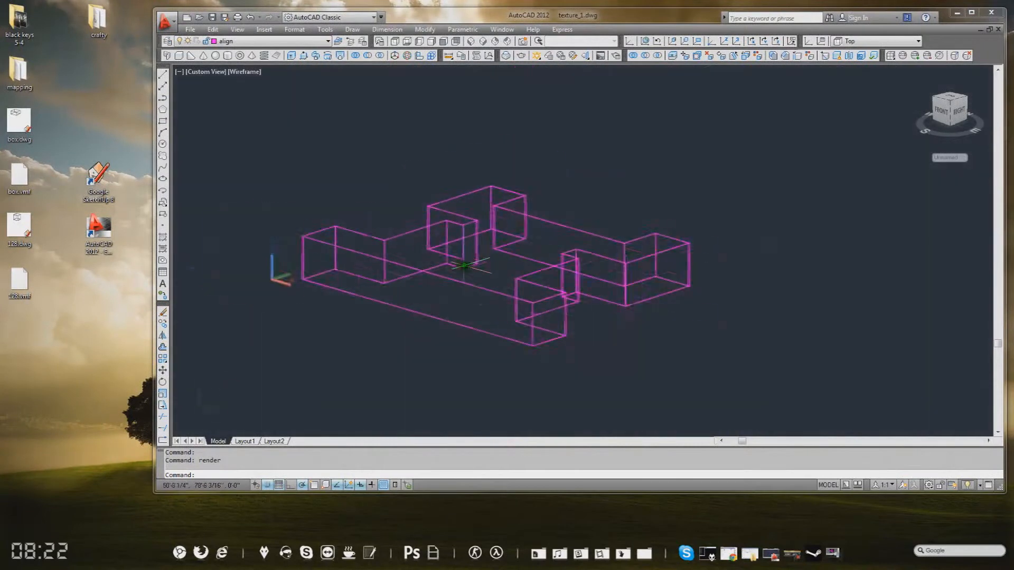
scroll(468, 264, up, 4)
mouse_move(485, 274)
middle_down()
mouse_move(557, 255)
mouse_move(541, 251)
middle_up()
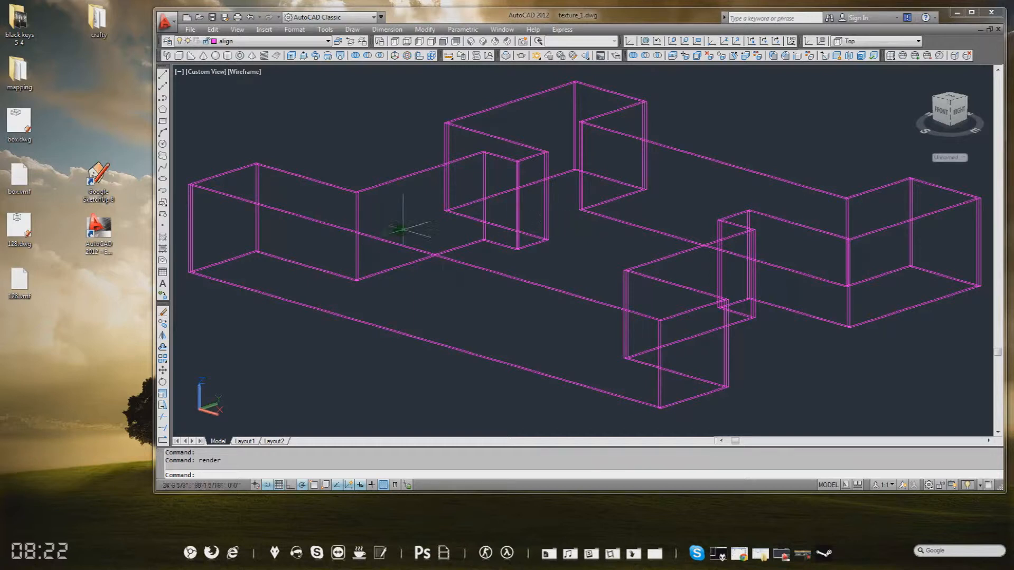
scroll(532, 295, up, 5)
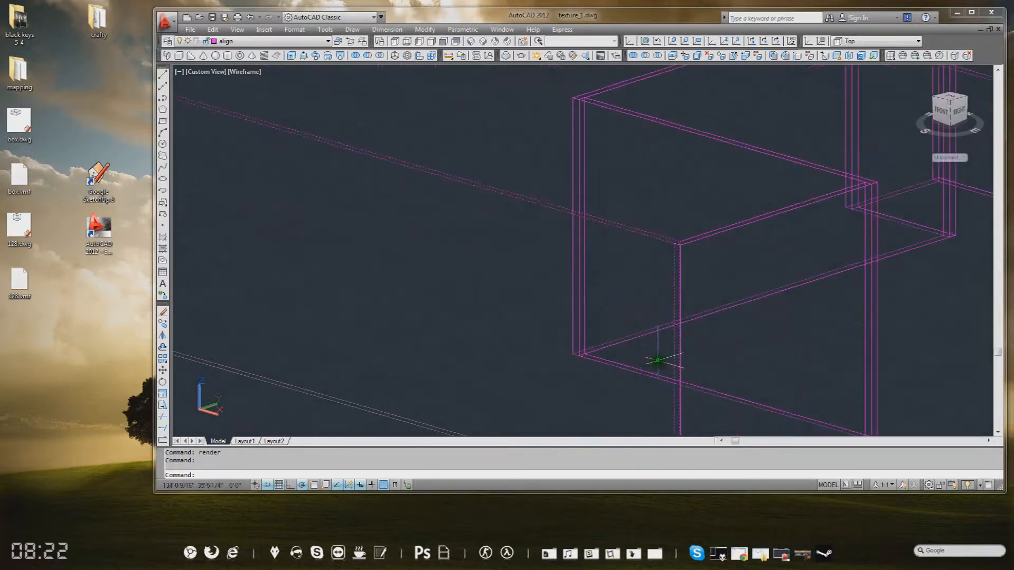
scroll(593, 281, down, 3)
middle_drag(450, 270, 579, 293)
scroll(579, 292, down, 5)
key(ctrl+a)
key(Escape)
scroll(503, 259, up, 3)
shift+middle_drag(503, 259, 682, 268)
- Join all the wall solids into a single solid with Union
click(969, 426)
click(206, 85)
key(ctrl+a)
text(n)
key(Return)
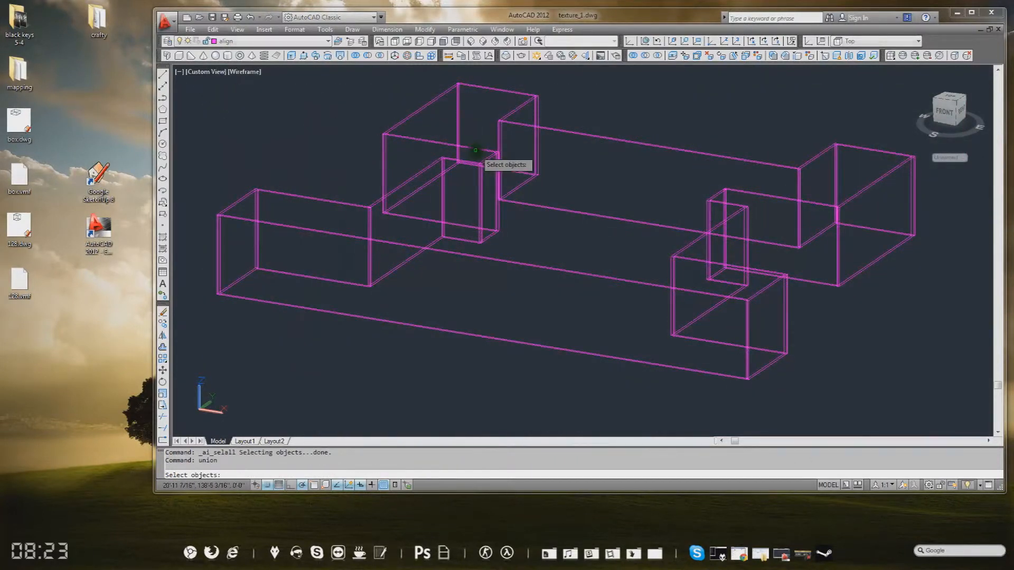
click(925, 407)
click(272, 127)
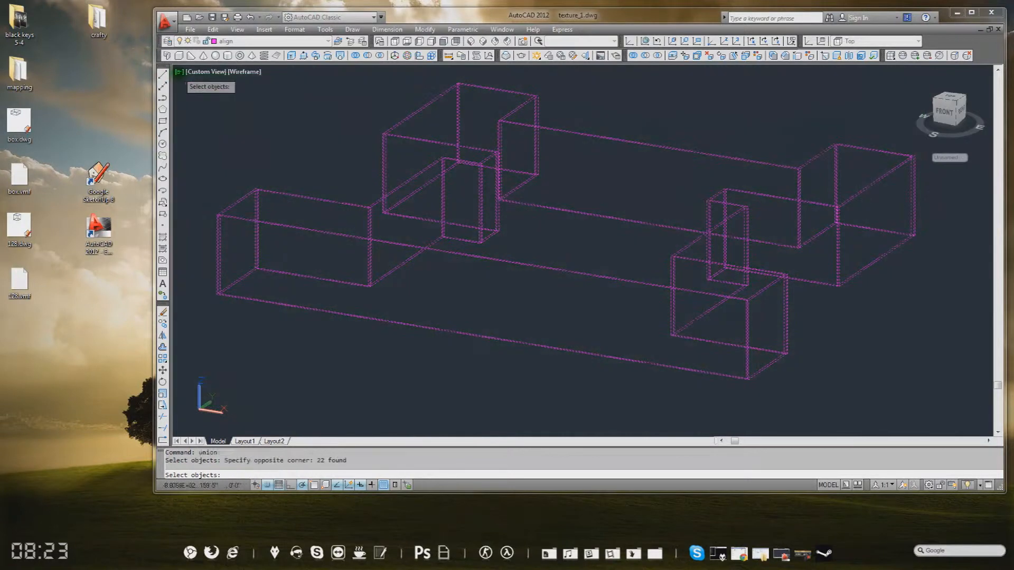
key(Return)
- Inspect the united walls up close by selecting them, and clear the selection
mouse_move(613, 259)
middle_down()
mouse_move(588, 255)
mouse_move(597, 233)
mouse_move(588, 238)
middle_up()
scroll(584, 377, up, 3)
click(543, 241)
scroll(567, 340, down, 4)
key(Escape)
- Undo the view changes and the union of the wall solids
key(ctrl+z)
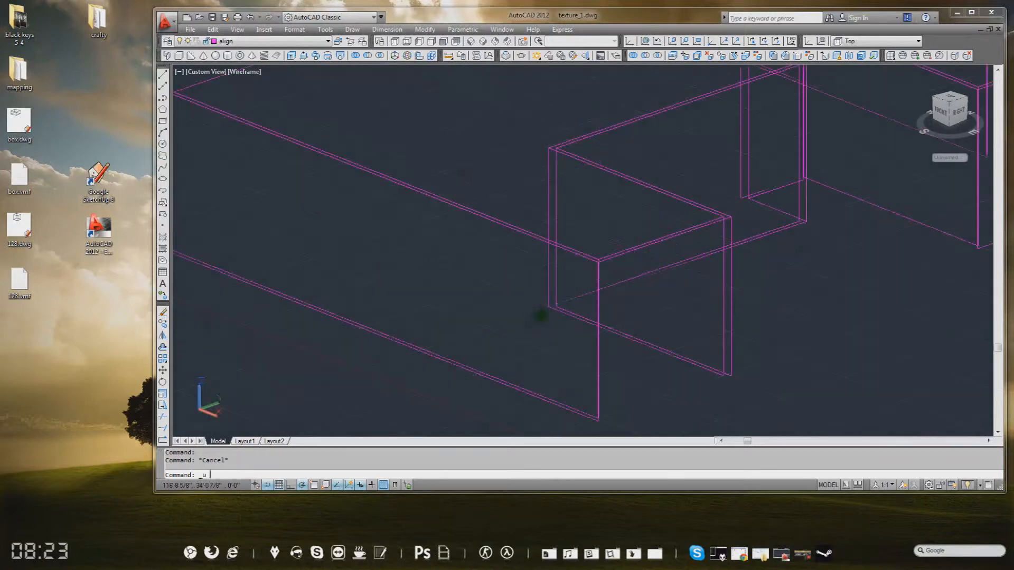
key(ctrl+z)
key(ctrl+z)
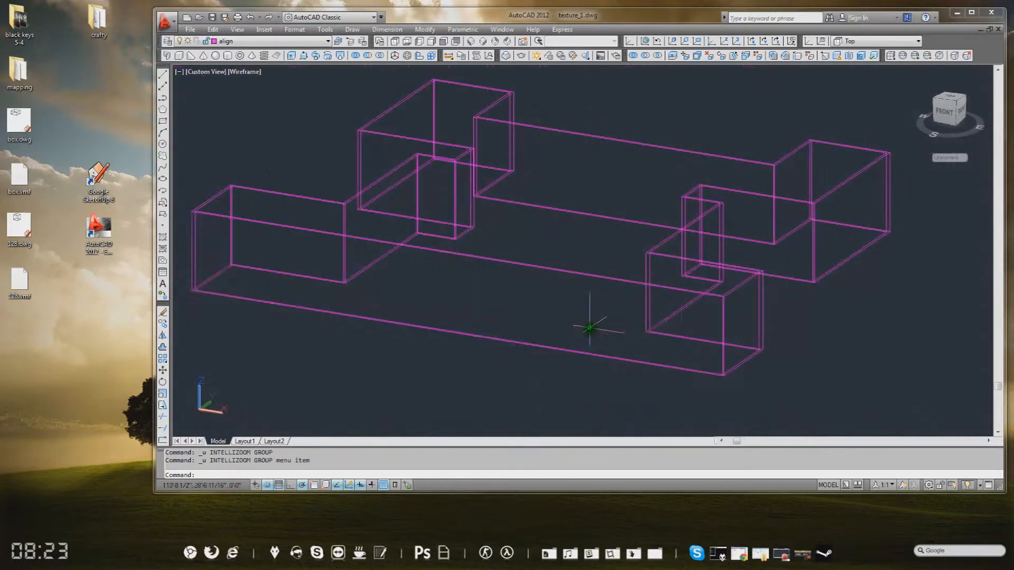
click(753, 311)
click(733, 281)
key(Escape)
key(ctrl+z)
key(ctrl+z)
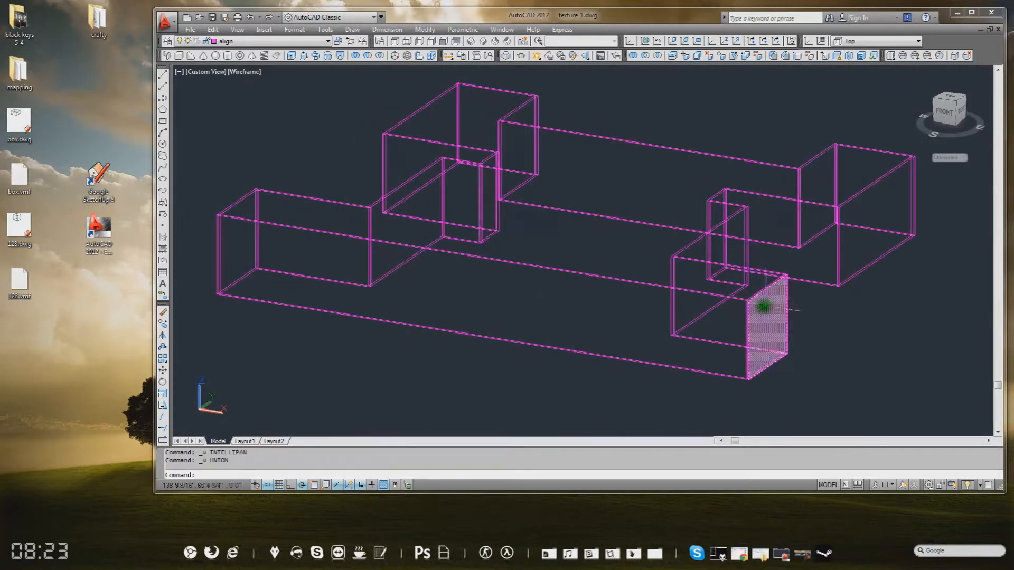
- Select only the long front wall to check that it is a separate solid, and clear the selection
click(639, 294)
click(584, 261)
key(Escape)
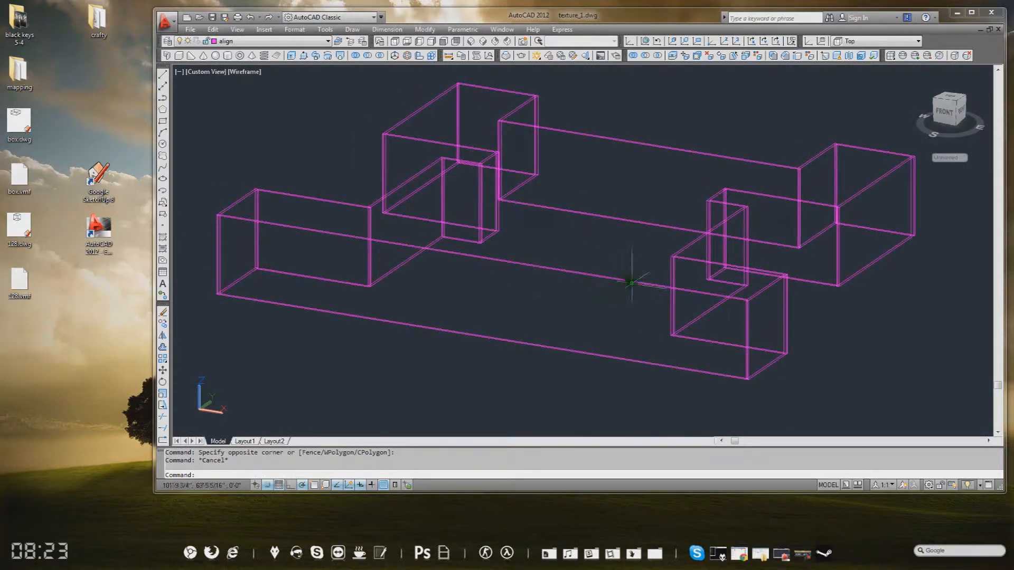
scroll(555, 272, down, 3)
scroll(600, 288, up, 8)
scroll(593, 288, down, 2)
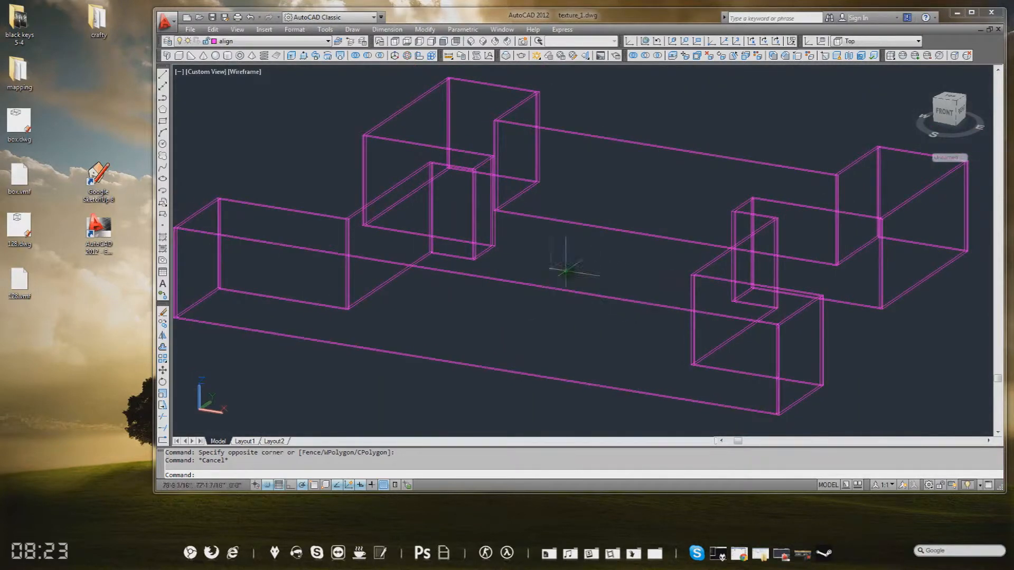
middle_drag(557, 287, 571, 288)
click(668, 321)
click(634, 282)
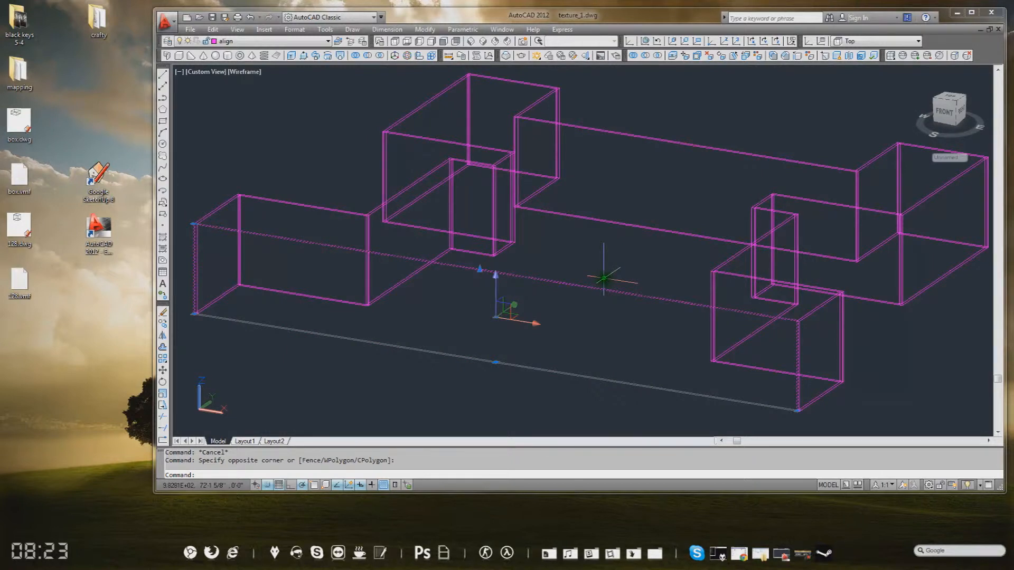
key(Escape)
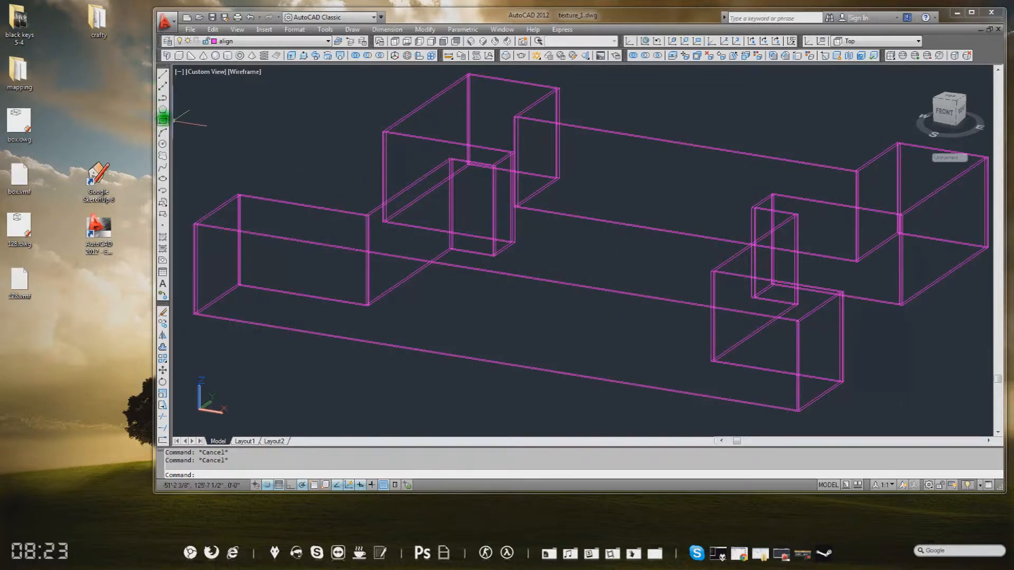
- Draw a freehand rectangle on the open floor area between the front and back walls
click(163, 120)
scroll(502, 236, up, 5)
scroll(528, 265, down, 2)
middle_drag(706, 282, 398, 268)
middle_drag(617, 281, 426, 264)
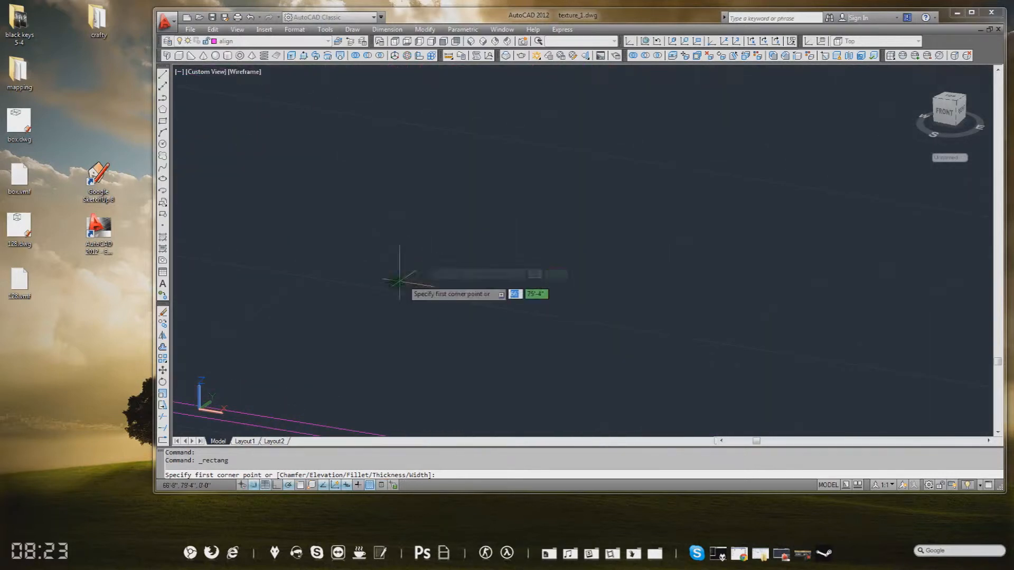
click(310, 276)
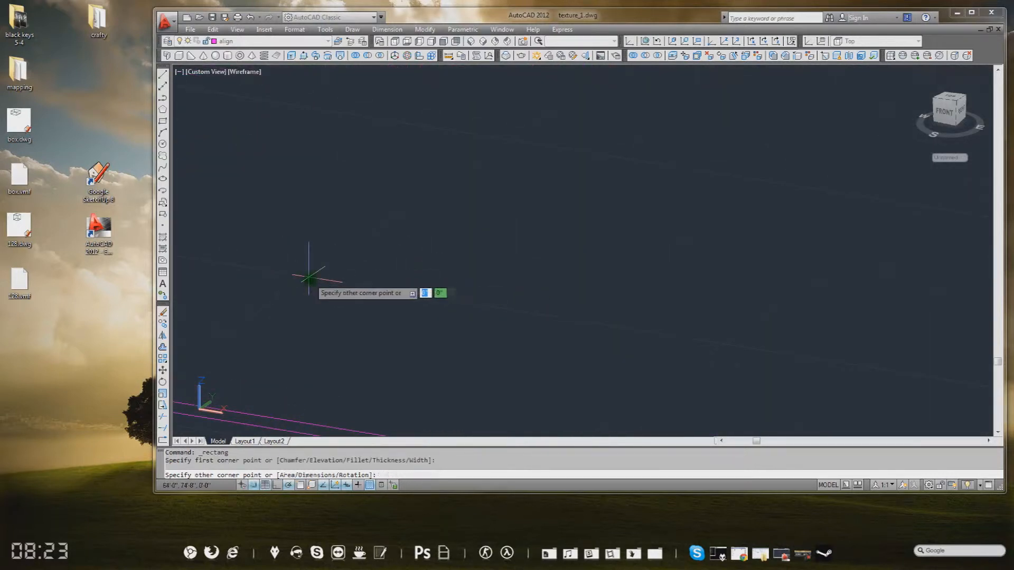
click(928, 206)
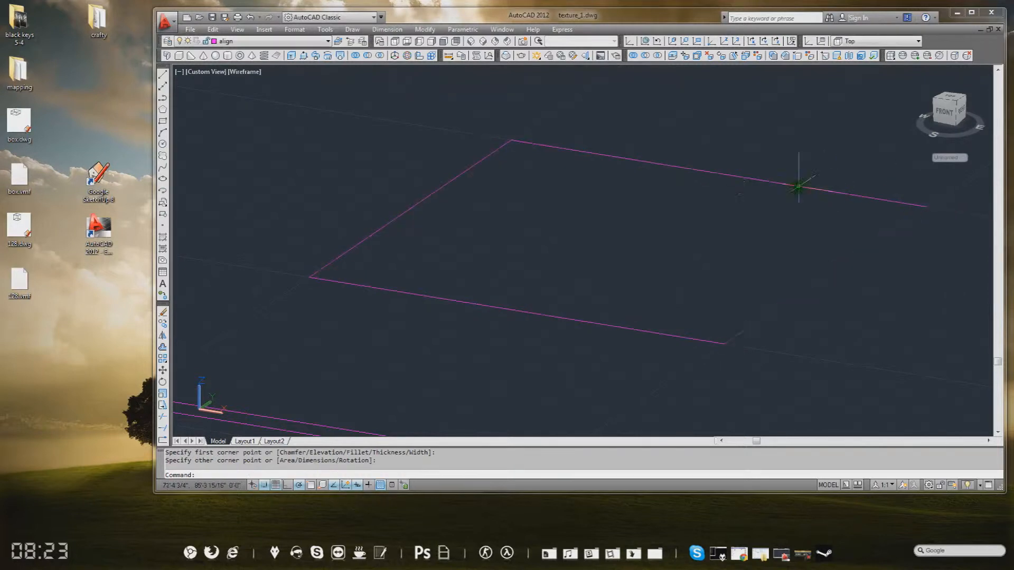
mouse_move(613, 210)
middle_down()
mouse_move(484, 213)
mouse_move(495, 210)
middle_up()
middle_drag(583, 273, 626, 268)
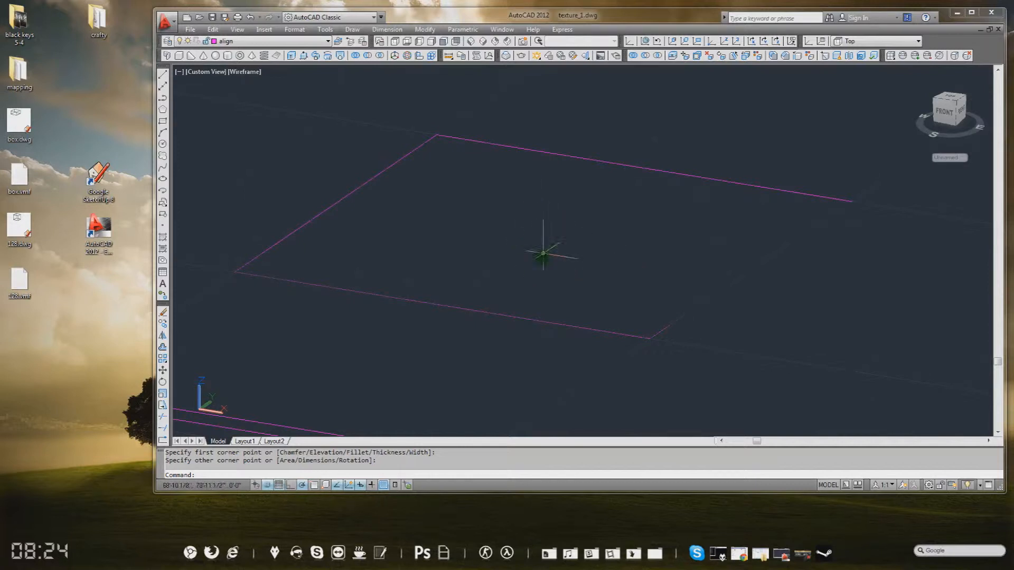
- Extrude the floor rectangle 8" into a thin slab
click(482, 311)
key(Escape)
key(Escape)
key(Return)
click(486, 312)
key(Return)
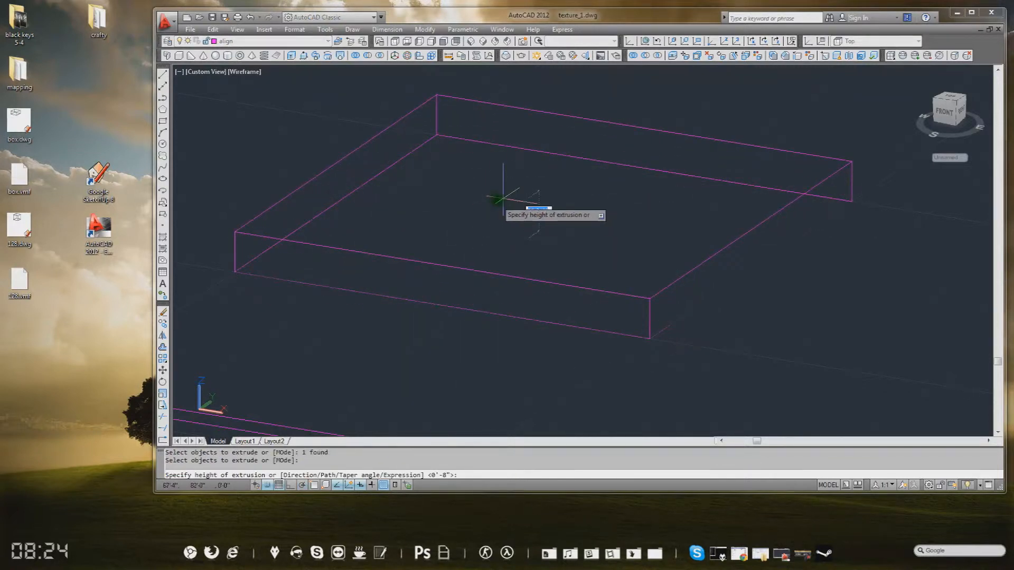
key(Return)
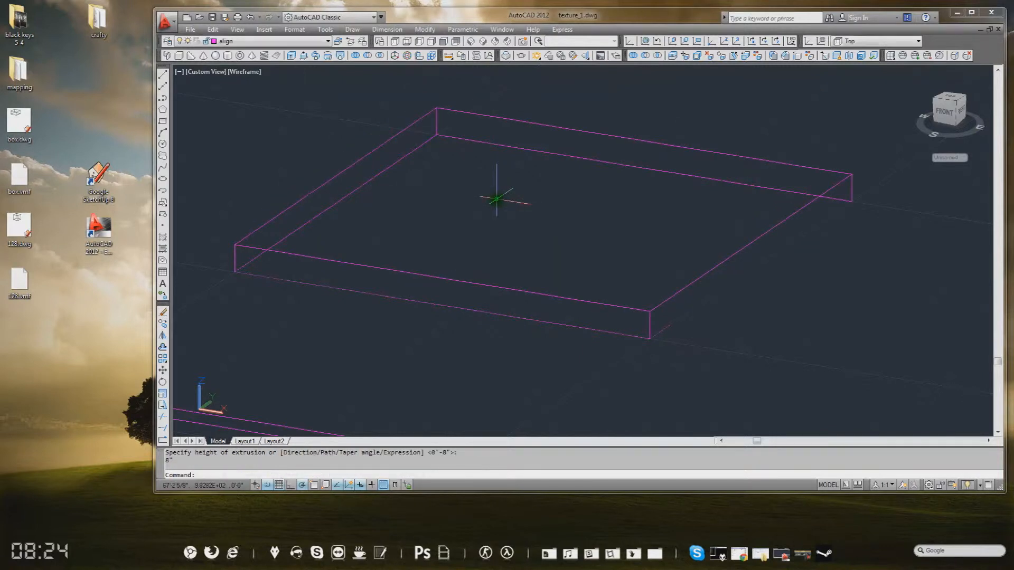
- Select the thin slab to check it as a solid, clear the selection, and compare its size with the surrounding walls
click(654, 321)
click(649, 252)
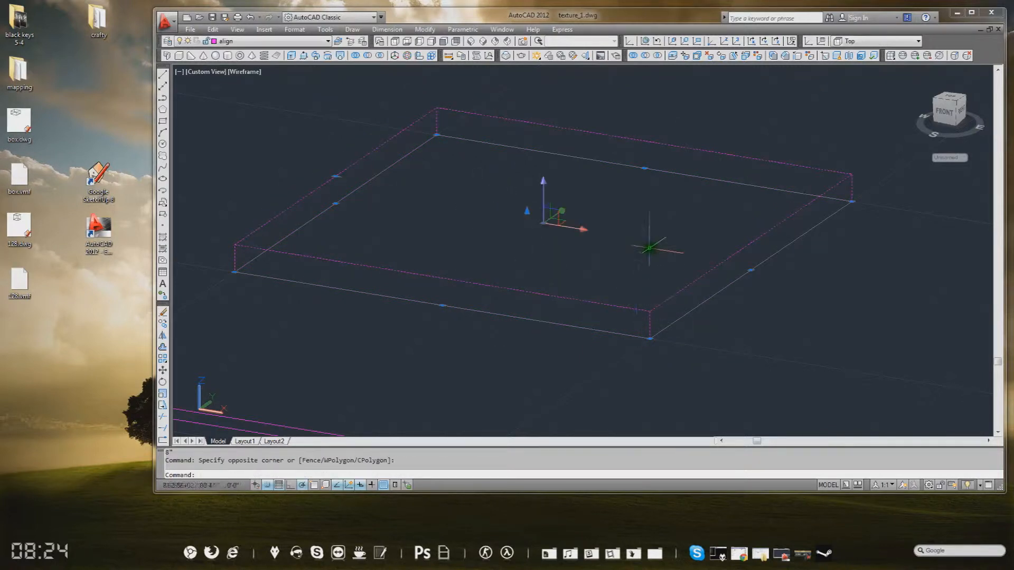
key(Escape)
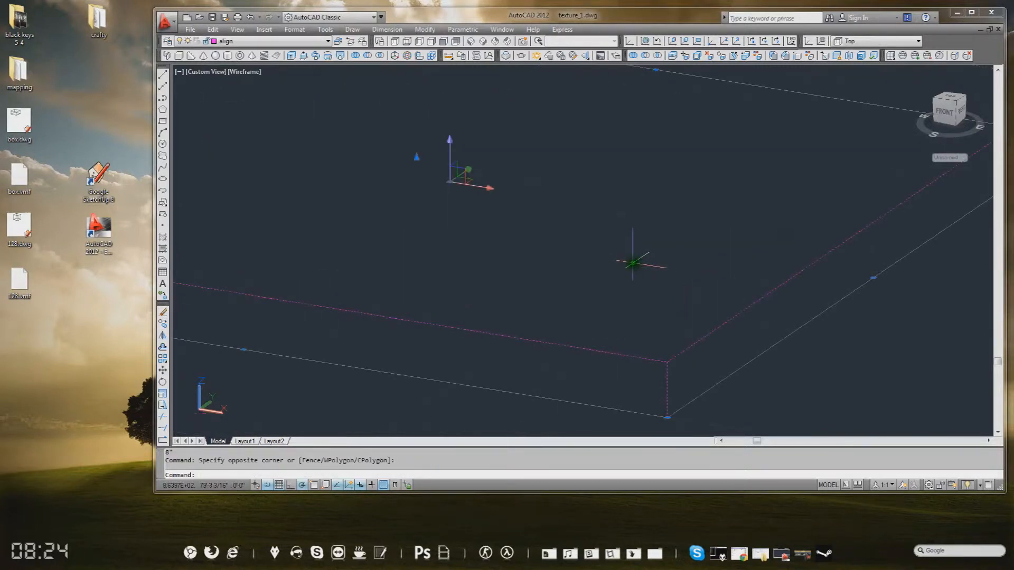
scroll(635, 257, down, 1)
scroll(606, 250, down, 3)
scroll(602, 251, up, 6)
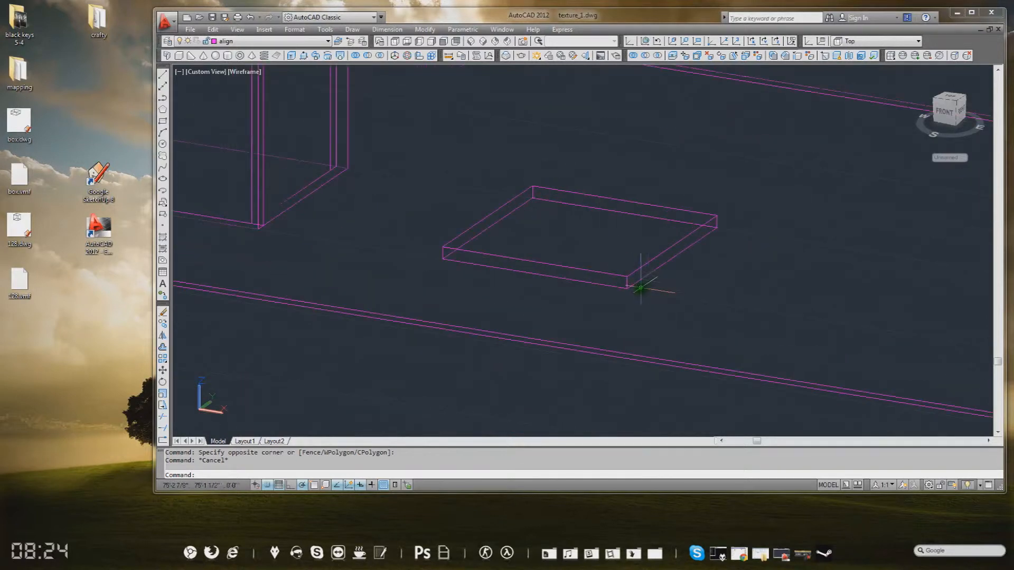
click(605, 256)
key(Escape)
scroll(537, 215, down, 6)
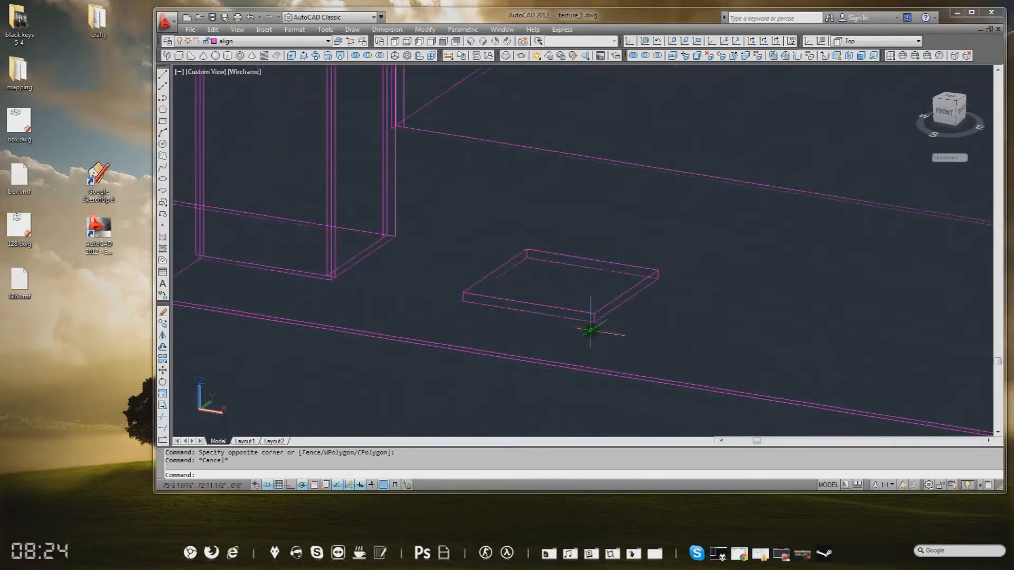
scroll(590, 328, down, 2)
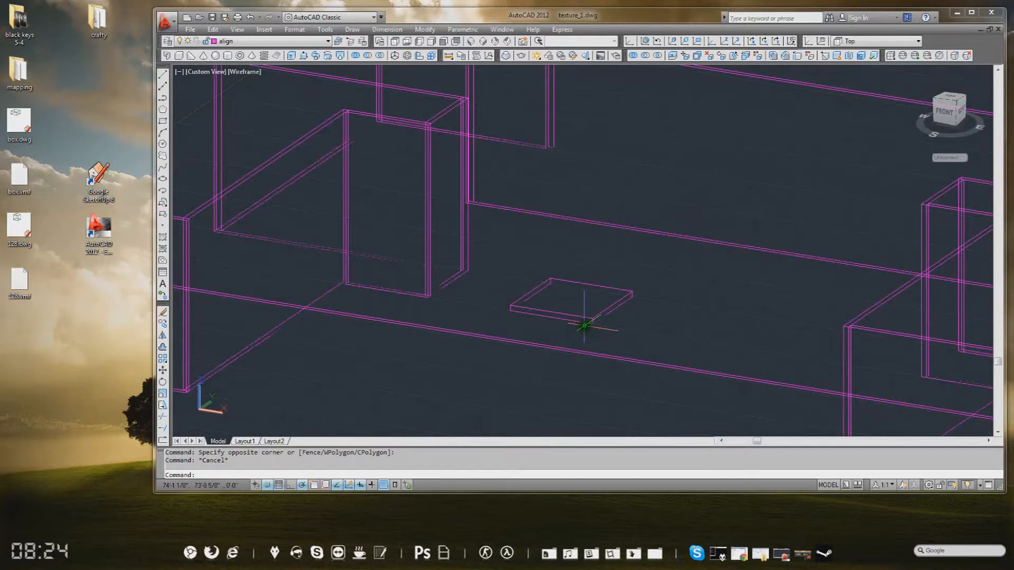
scroll(574, 305, down, 4)
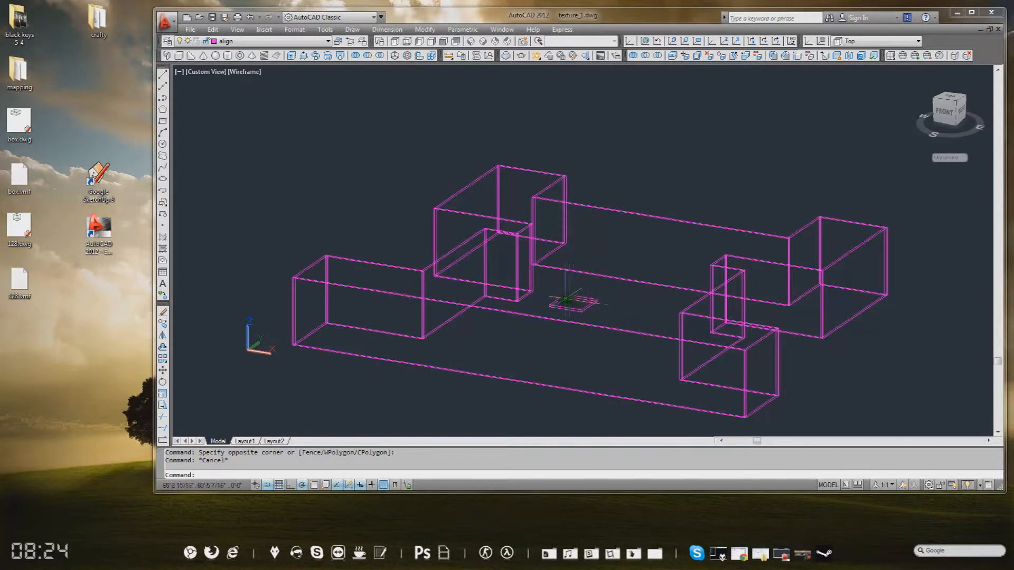
scroll(566, 300, up, 6)
scroll(453, 253, down, 4)
scroll(447, 255, up, 3)
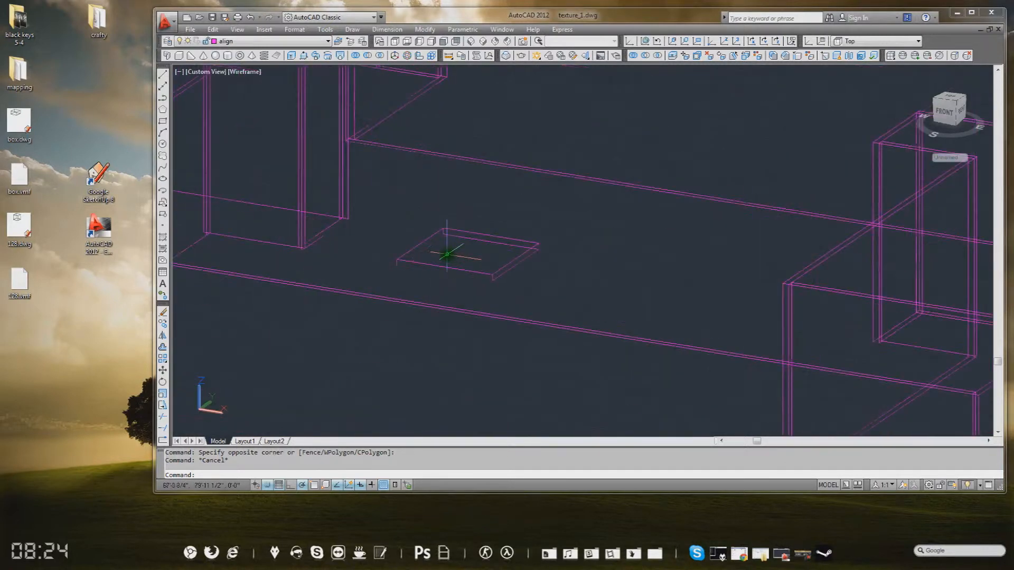
- Delete the thin slab from the floor between the walls
scroll(462, 261, down, 4)
scroll(478, 258, up, 5)
click(673, 364)
click(521, 269)
key(Delete)
scroll(584, 256, down, 5)
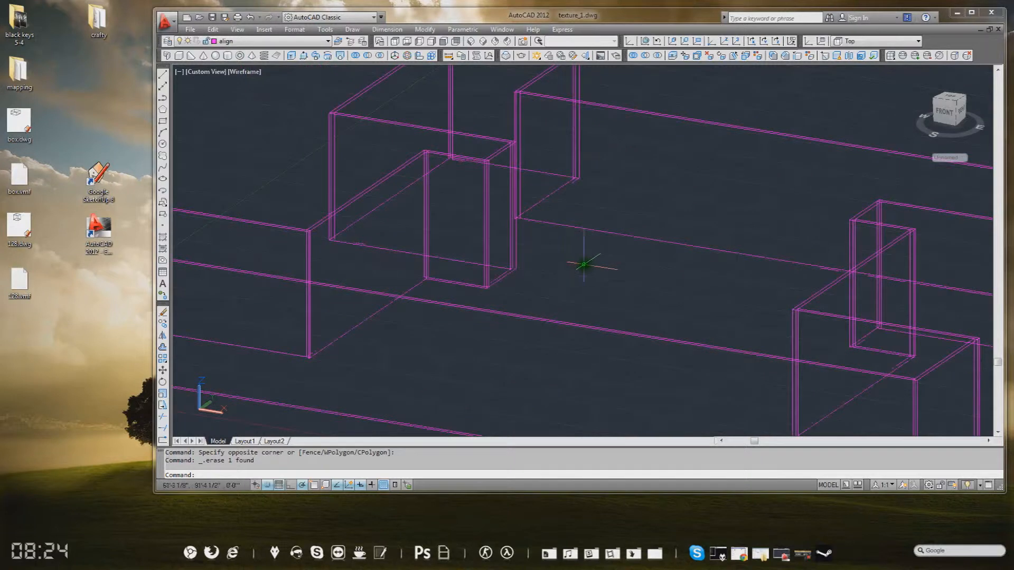
- Save the drawing with its wall solids
scroll(633, 267, up, 4)
scroll(583, 252, down, 5)
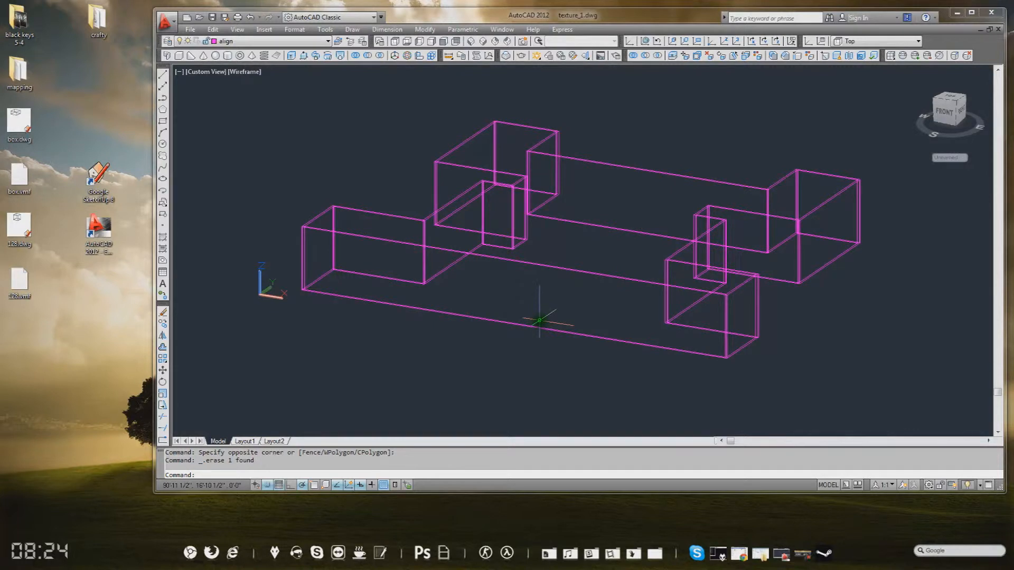
scroll(617, 278, up, 3)
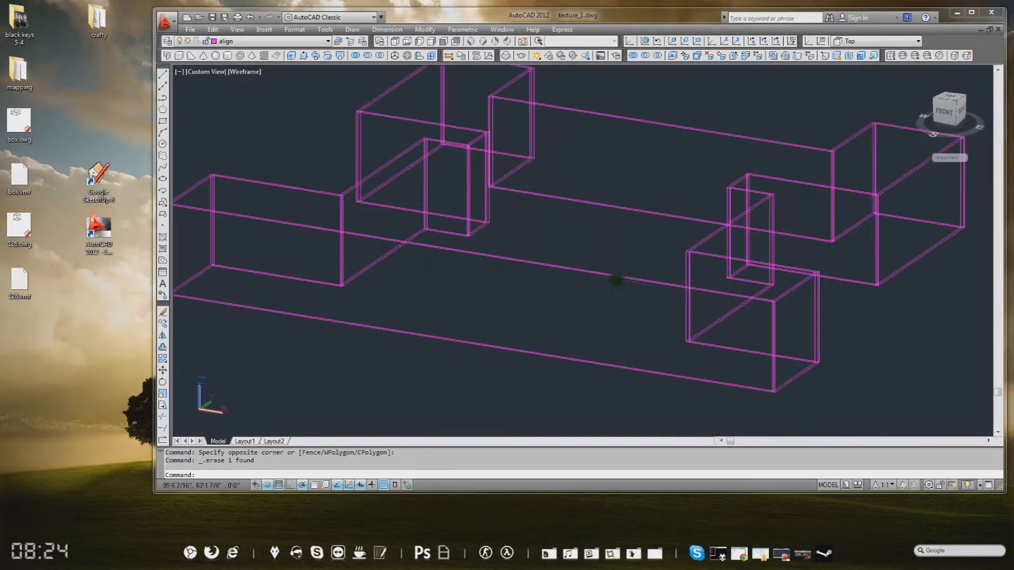
key(ctrl+s)
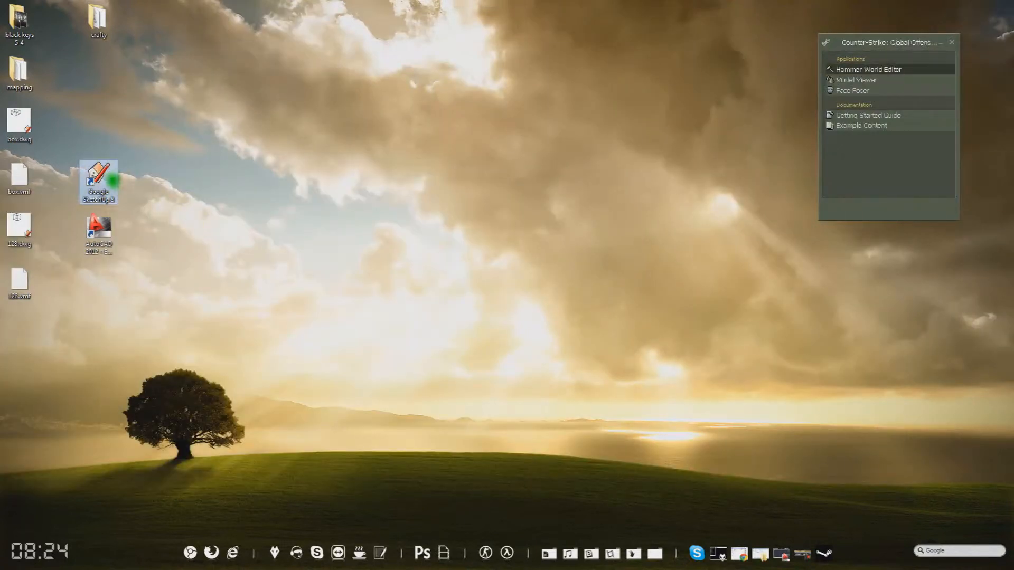
- Launch Google SketchUp 8 and delete the default human figure from the empty model
double_click(113, 179)
click(413, 264)
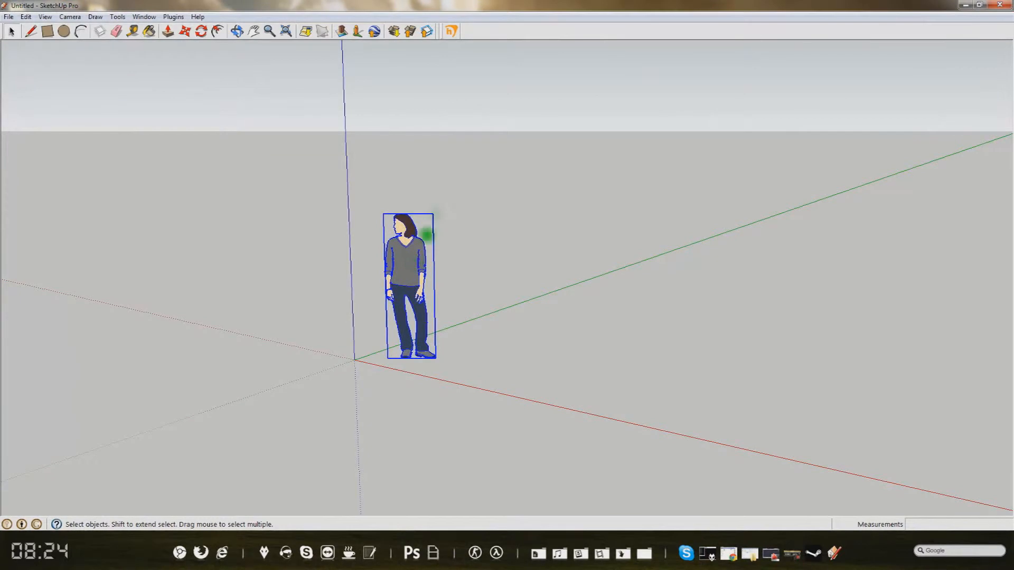
key(Delete)
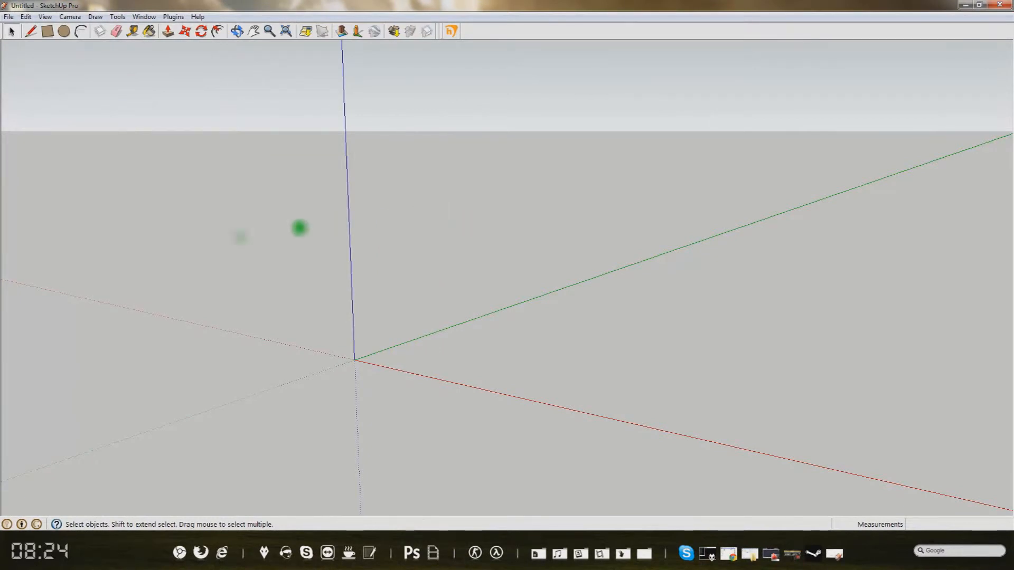
- Import texture_1.dwg from the hammer folder with the AutoCAD Files (*.dwg, *.dxf) type, and close the import results
click(9, 17)
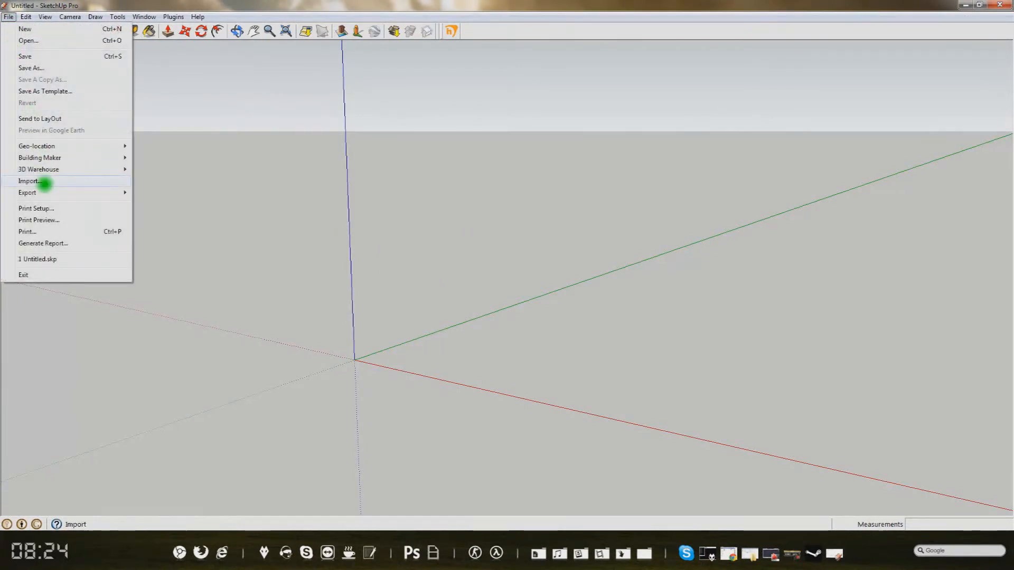
click(37, 182)
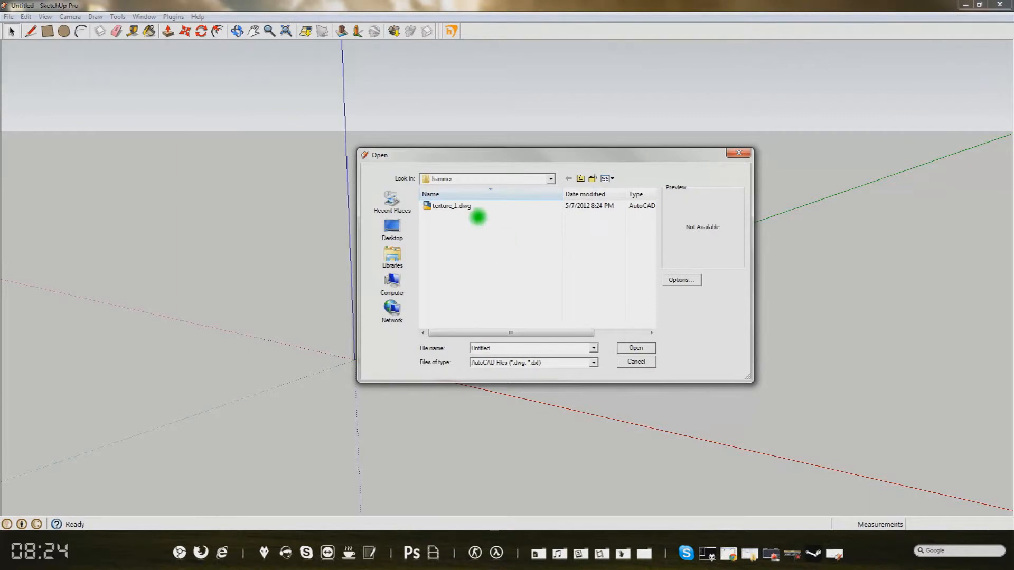
click(474, 206)
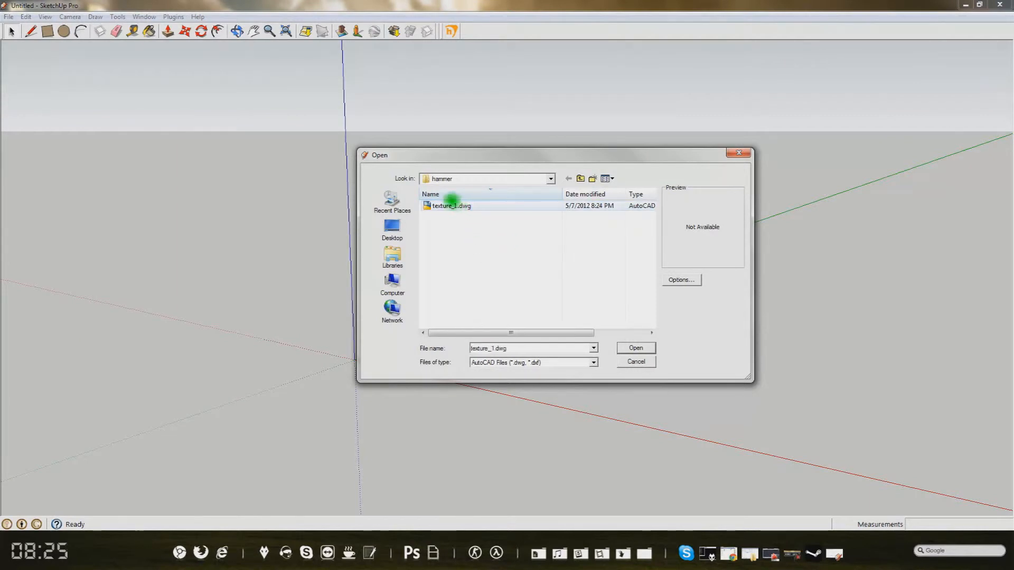
click(518, 363)
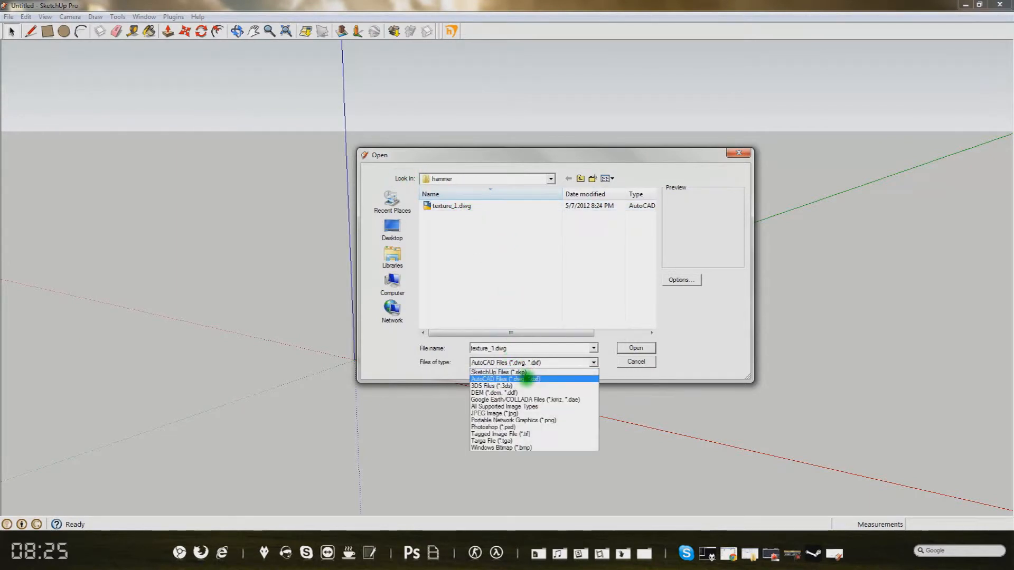
click(526, 379)
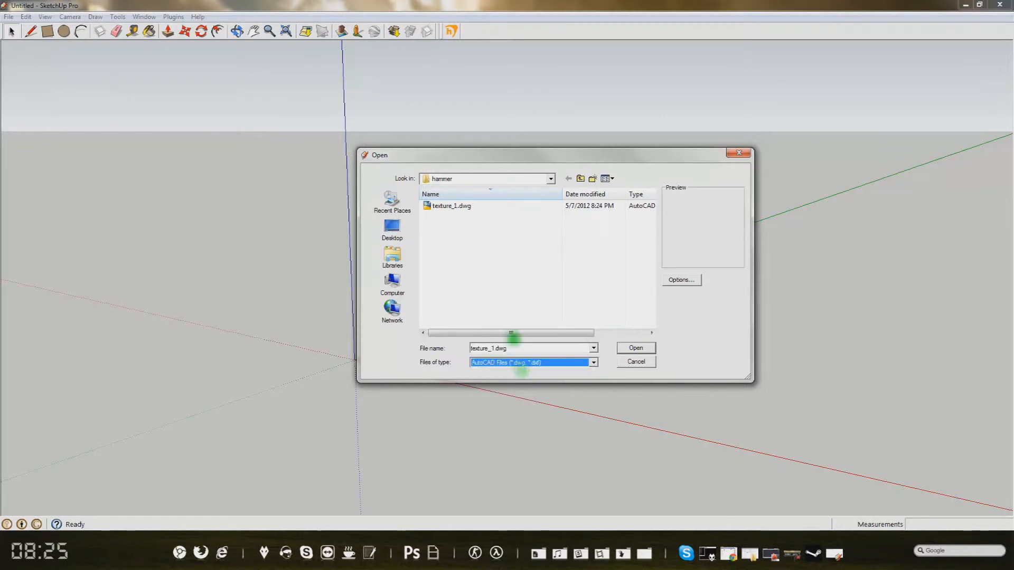
double_click(453, 206)
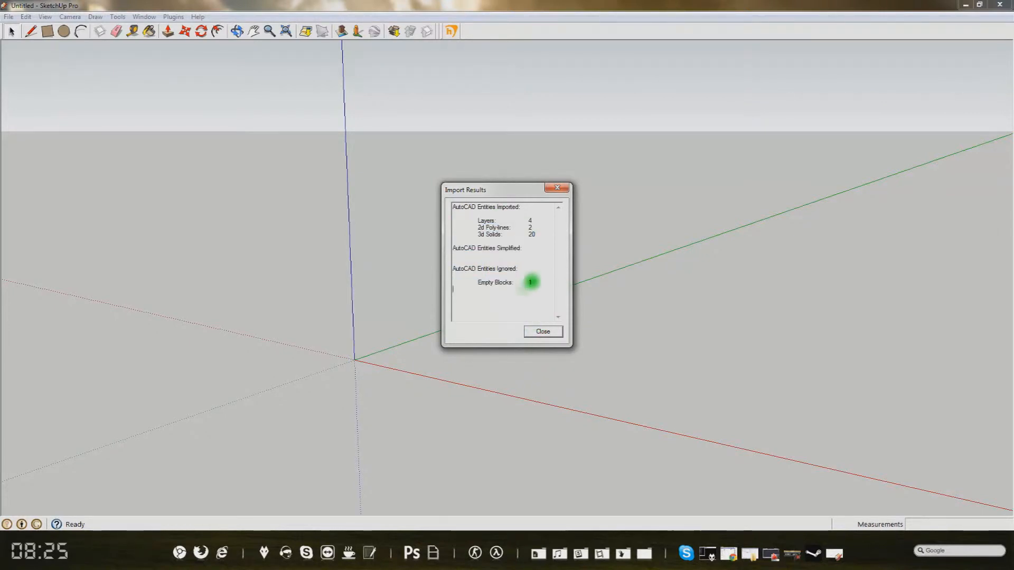
click(533, 331)
- Examine the imported wall layout from an elevated angle to check that all the walls came through
scroll(319, 391, down, 3)
scroll(290, 406, down, 3)
middle_drag(288, 403, 534, 375)
scroll(534, 375, down, 2)
middle_drag(659, 326, 439, 267)
middle_drag(493, 250, 447, 362)
middle_drag(321, 300, 370, 276)
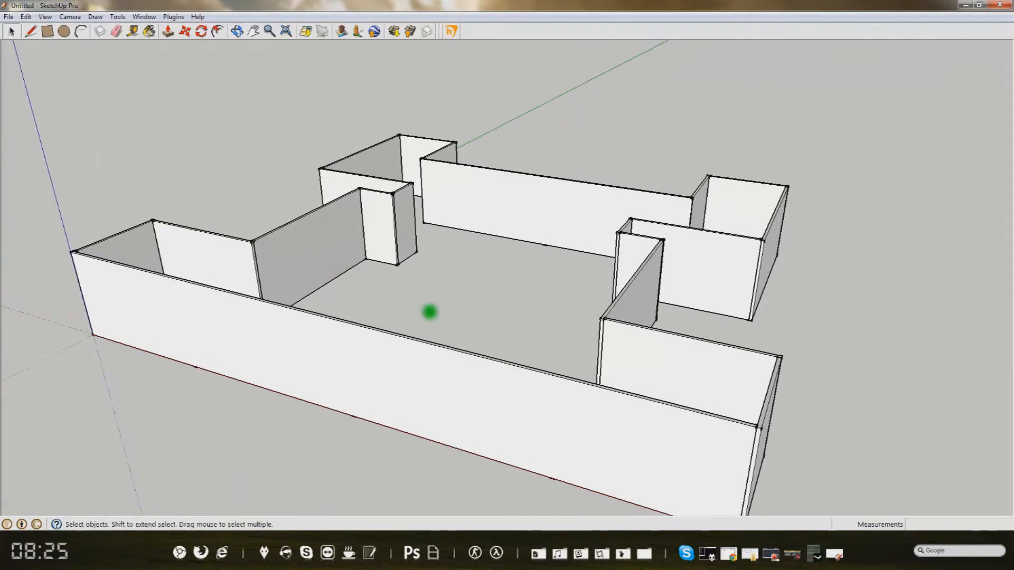
middle_drag(433, 313, 495, 274)
- Start a VMF export of the model and choose texture_1.vmf in the hammer folder as the target file
click(9, 17)
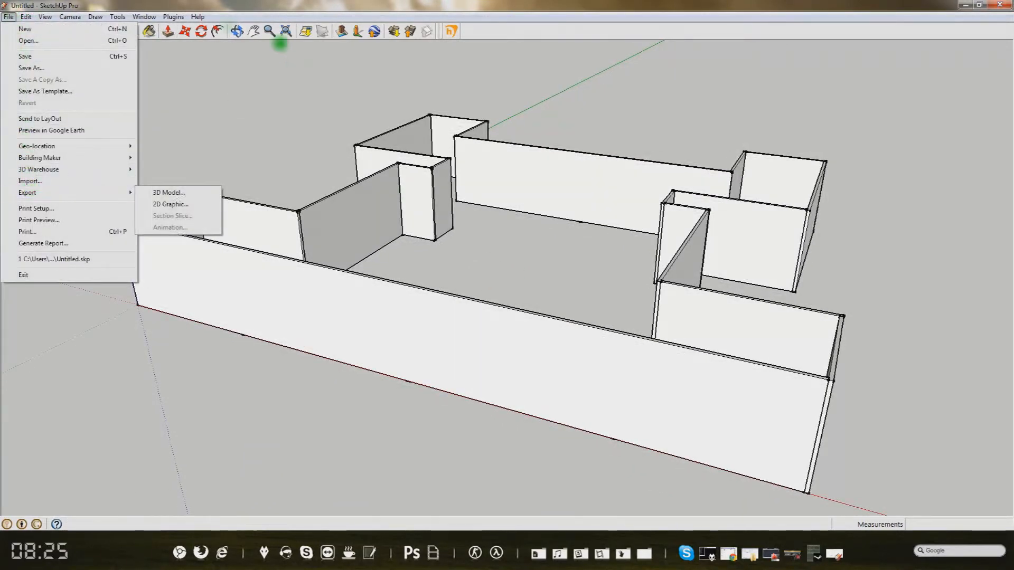
click(173, 16)
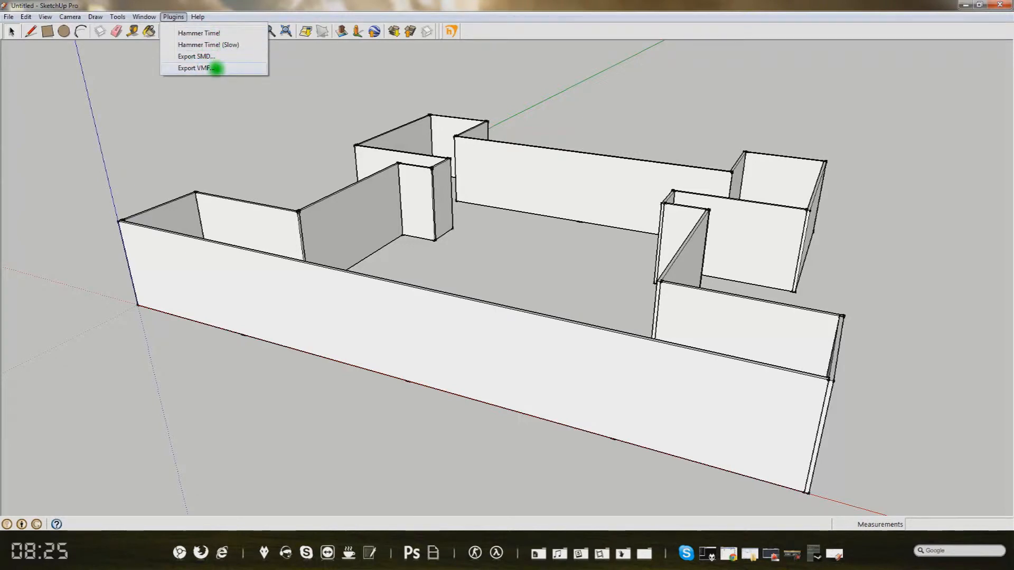
click(214, 68)
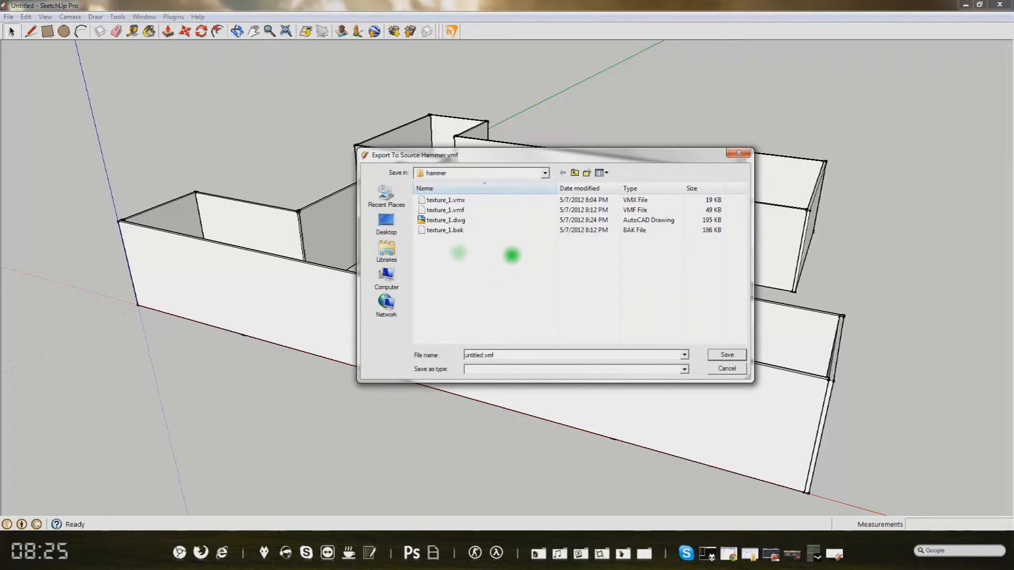
click(459, 209)
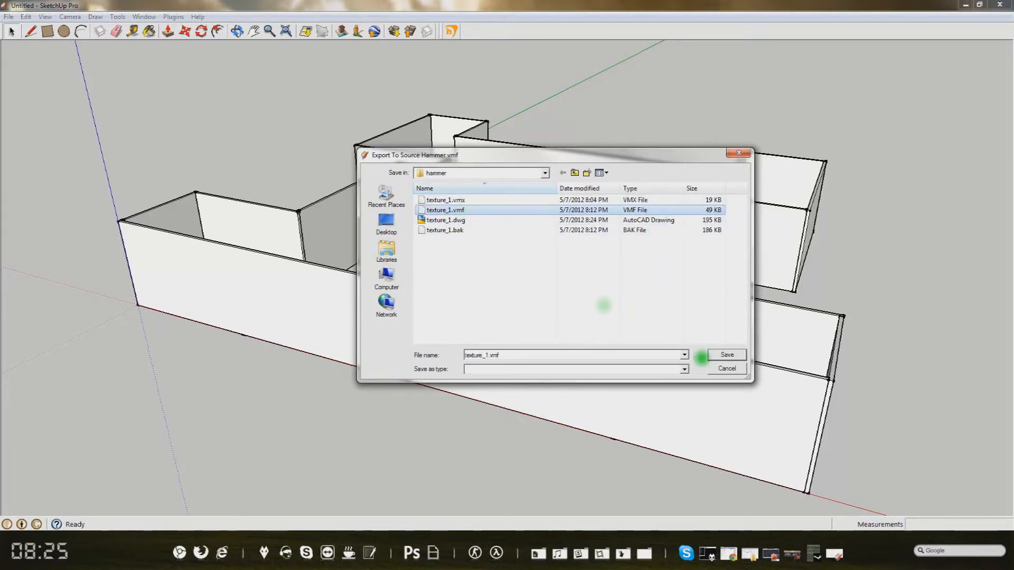
click(535, 354)
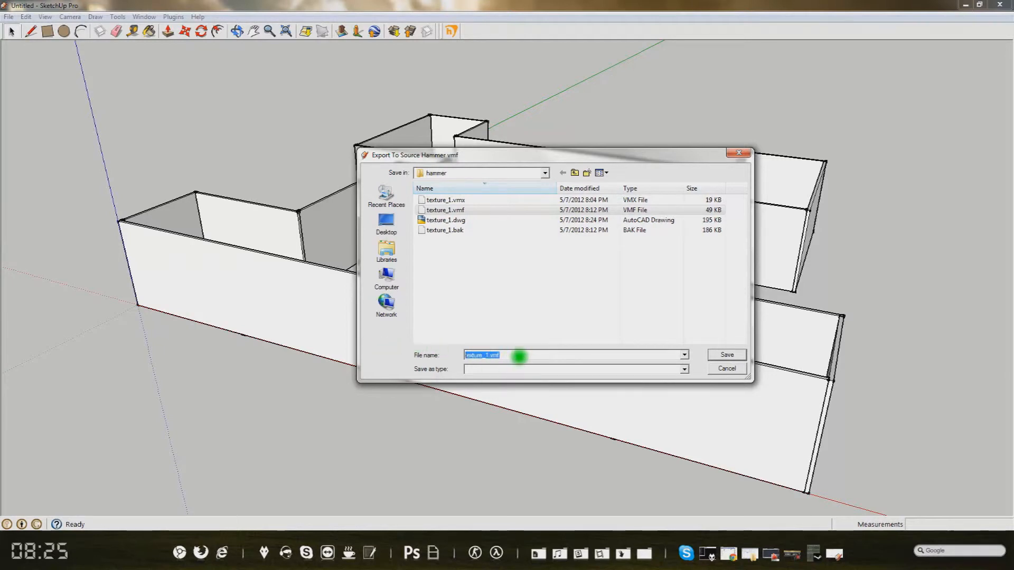
click(547, 369)
click(546, 369)
click(545, 369)
click(544, 369)
click(543, 370)
click(543, 370)
click(543, 370)
click(544, 370)
click(543, 370)
click(543, 370)
- Save the export as texture_1.vmf, replacing the existing file, and finish the export
key(shift+Tab)
key(Return)
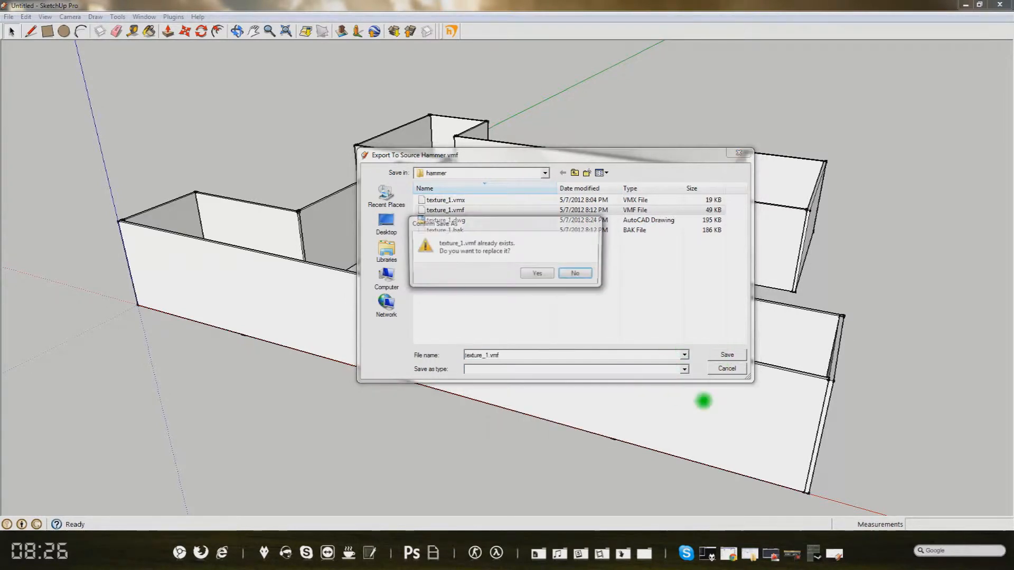
click(545, 272)
click(568, 293)
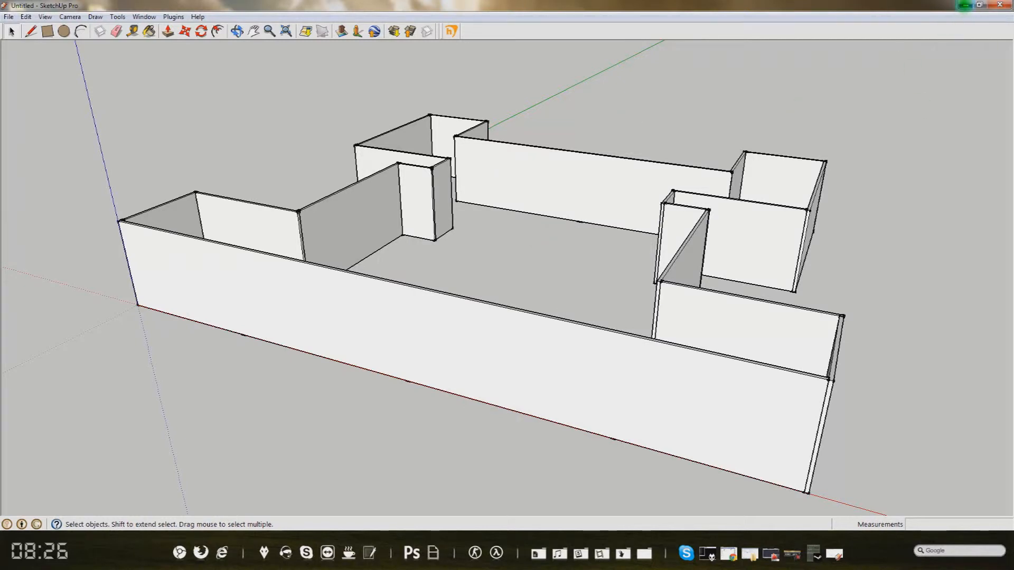
- Close SketchUp and launch the Hammer World Editor from the Counter-Strike: Global Offensive SDK window
click(1006, 4)
click(515, 294)
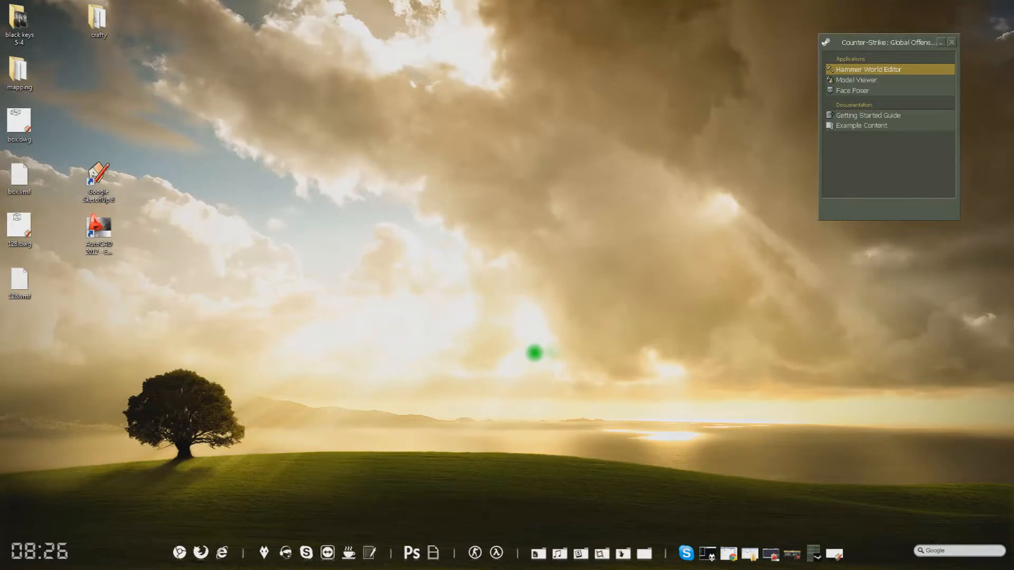
double_click(874, 69)
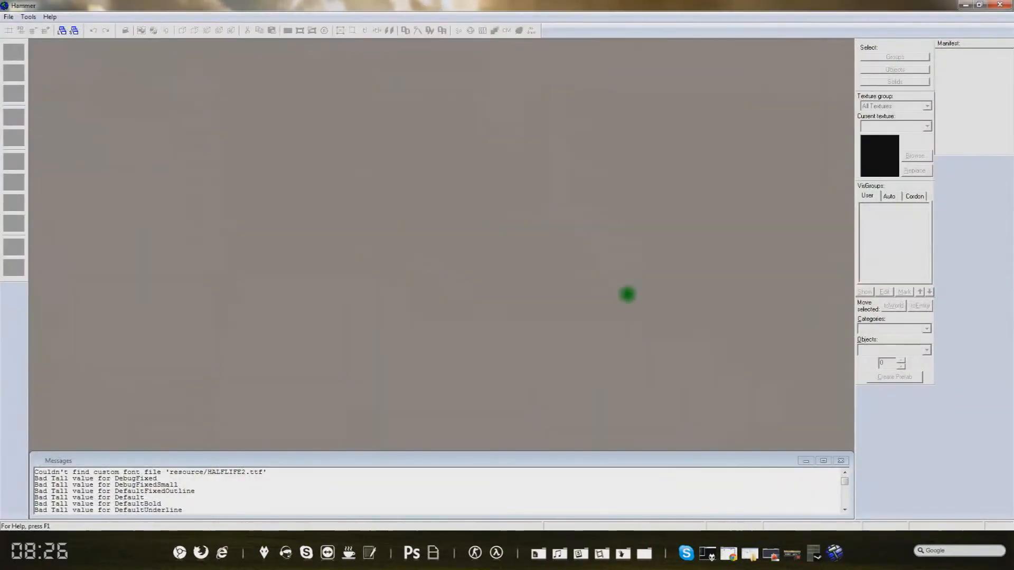
- Open texture_1.vmf from the cad\hammer folder on the F: drive
click(8, 16)
click(45, 31)
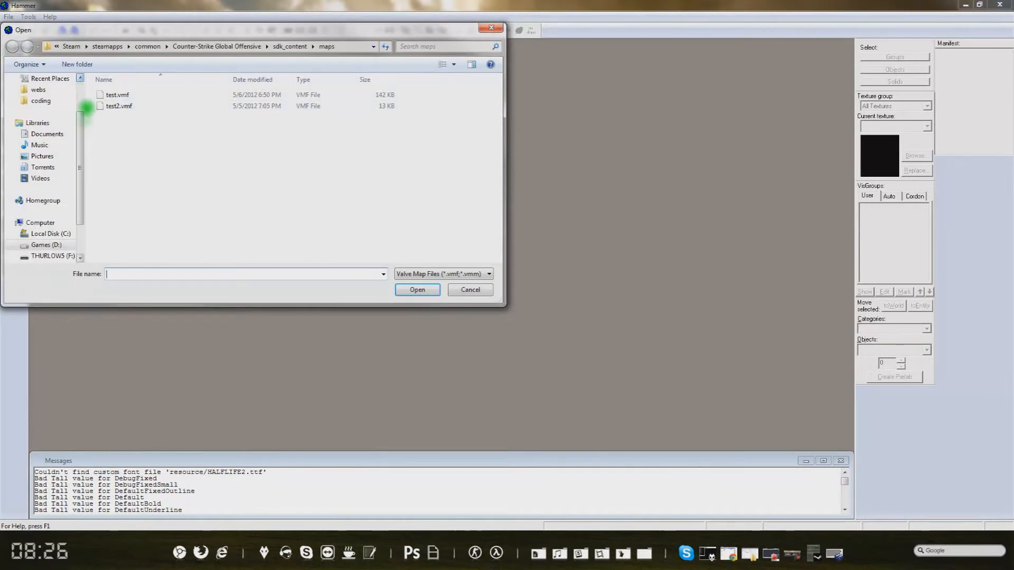
scroll(81, 158, down, 1)
click(50, 222)
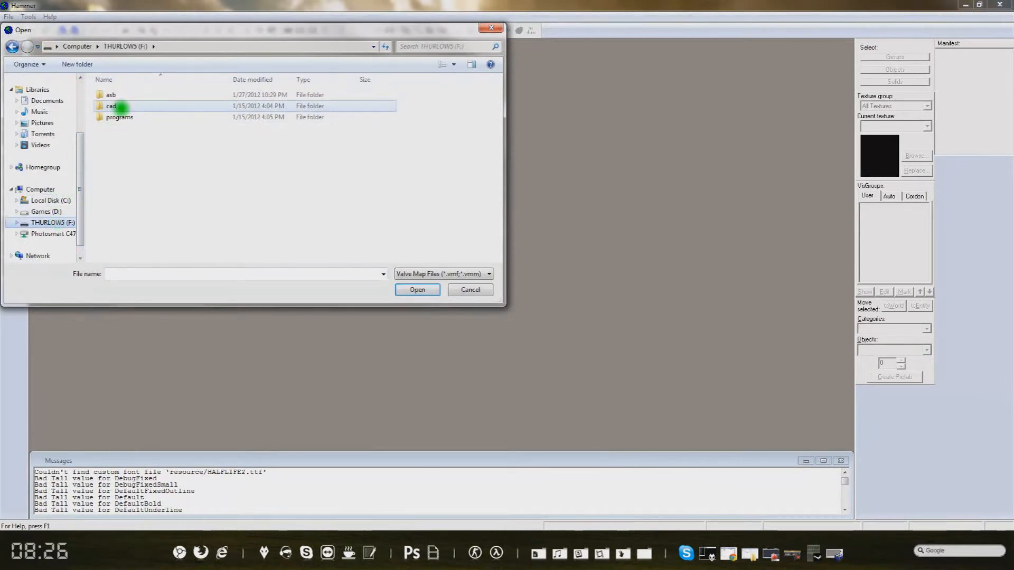
double_click(121, 107)
double_click(119, 141)
click(127, 96)
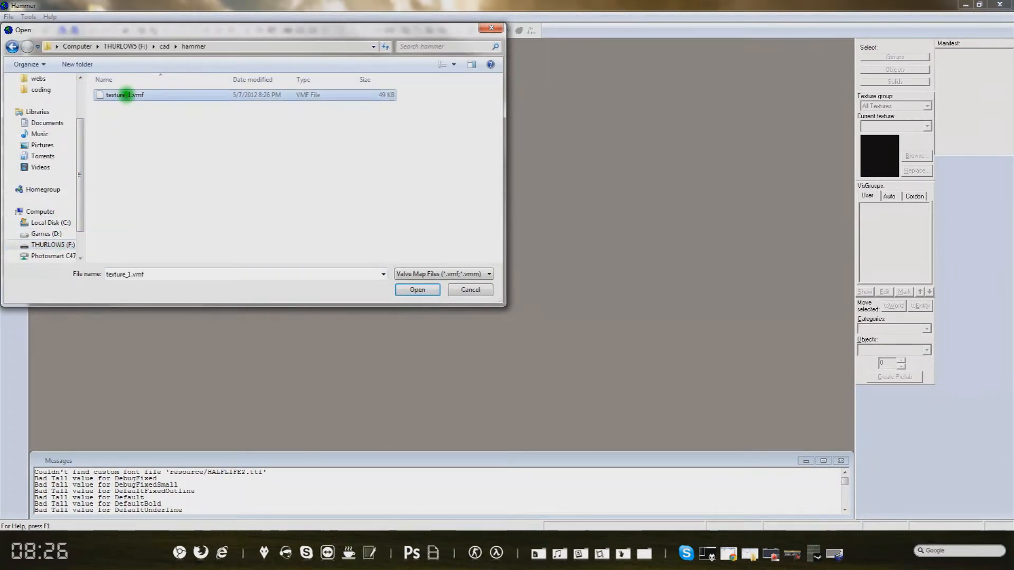
double_click(127, 95)
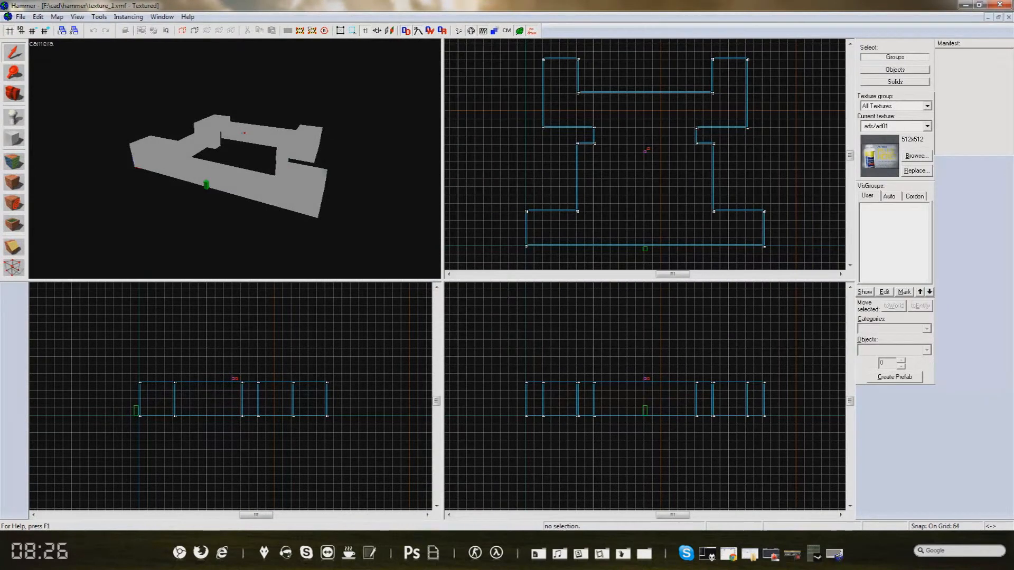
- Fly the 3D camera through the wall layout to inspect the imported walls and the objects in the middle
key(shift+c)
drag(213, 170, 302, 168)
key(z)
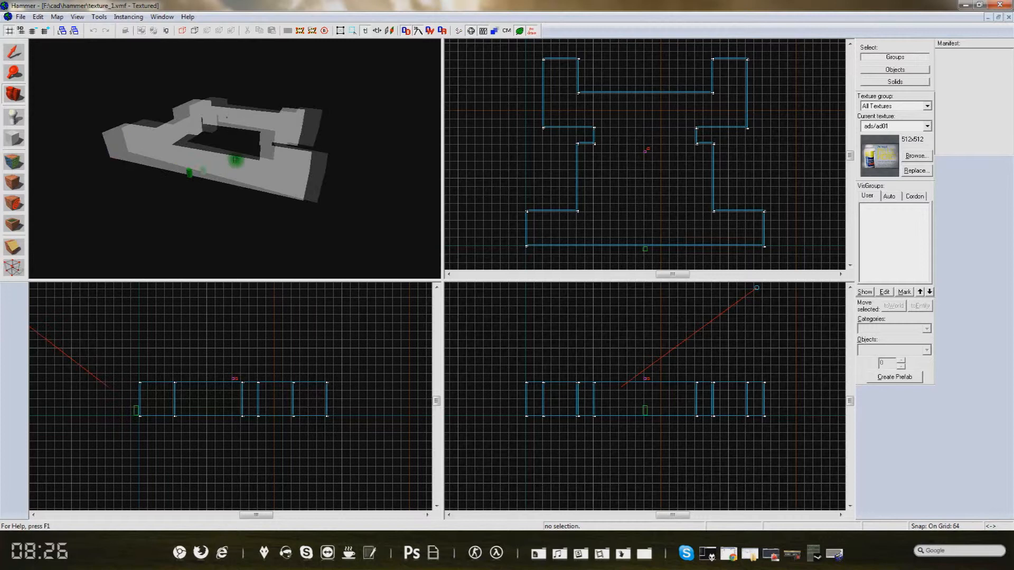
key(w)
key(w)
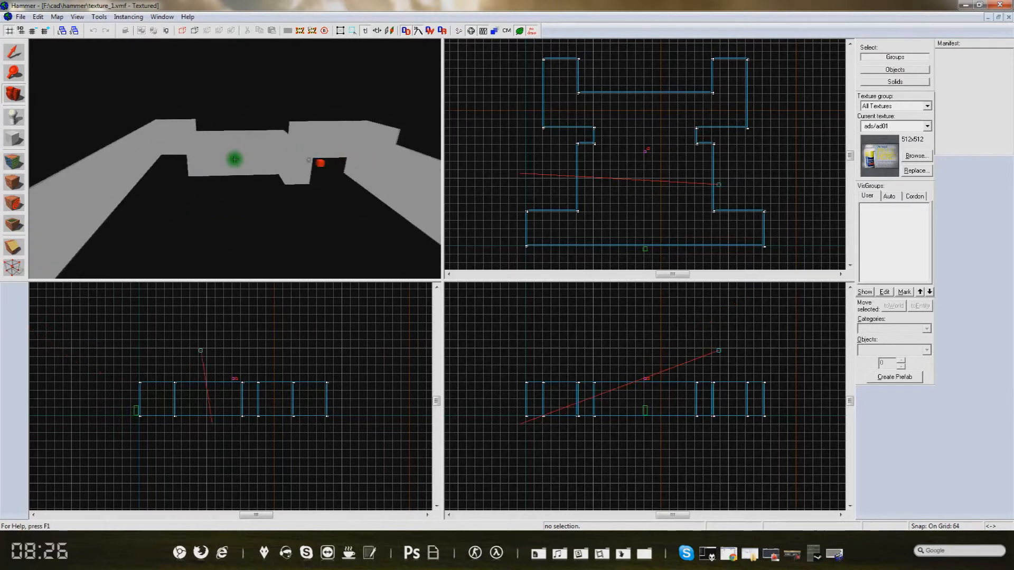
key(a)
key(w)
key(d)
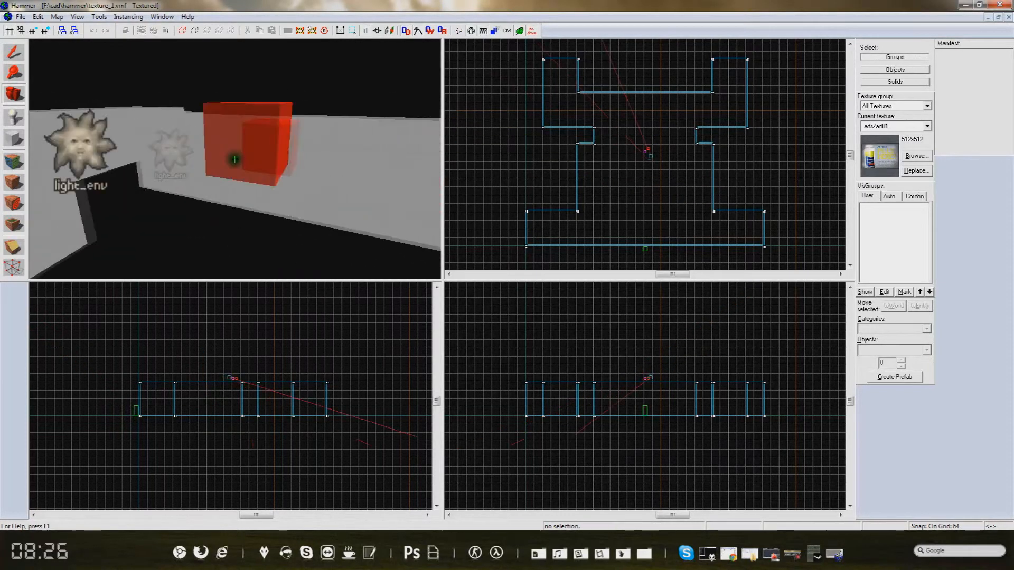
key(s)
key(w)
key(d)
key(d)
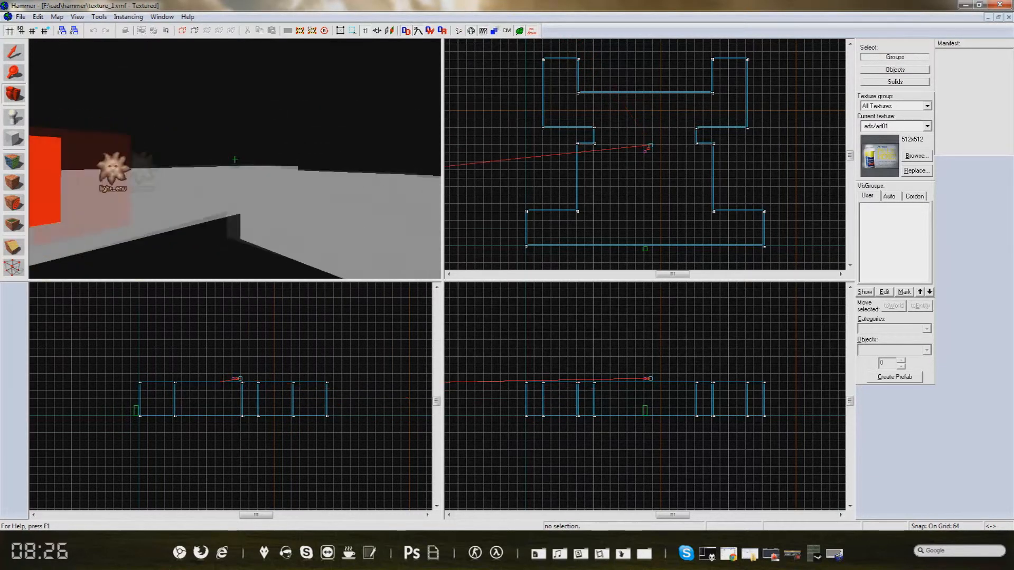
key(s)
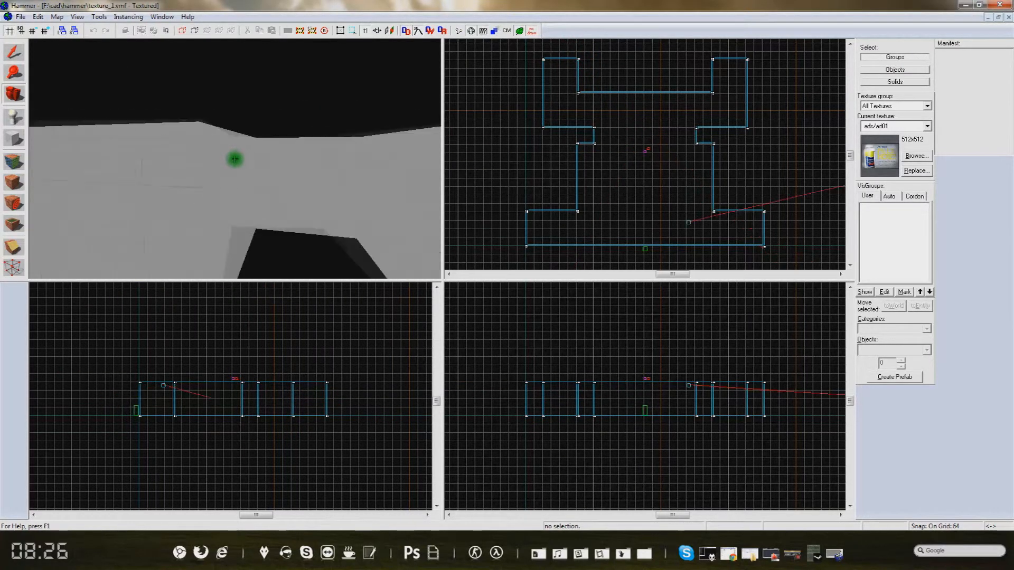
- Delete the light_env entity and the red cube beside it in the middle of the wall layout
key(shift+a)
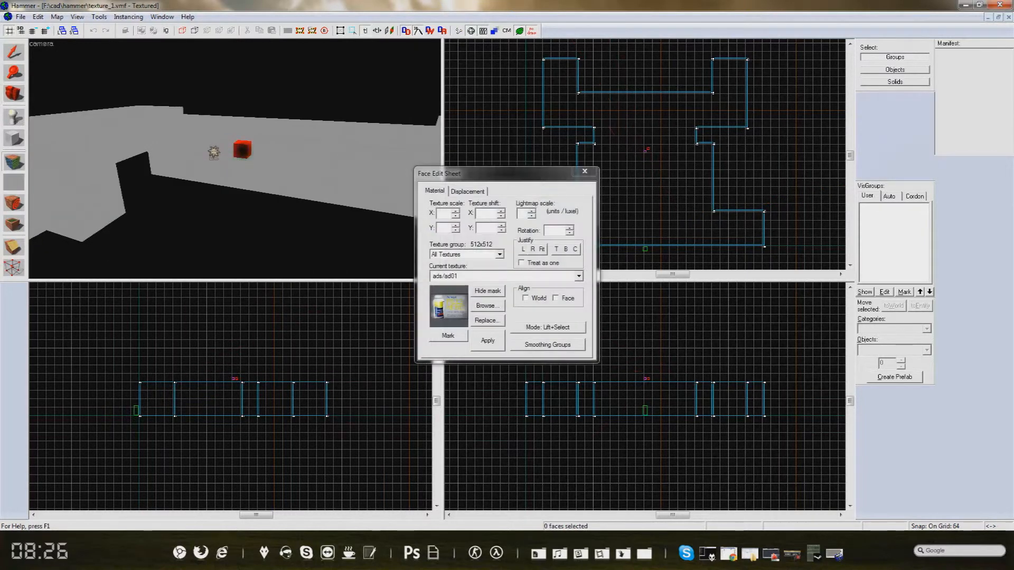
key(shift+s)
click(213, 155)
key(Delete)
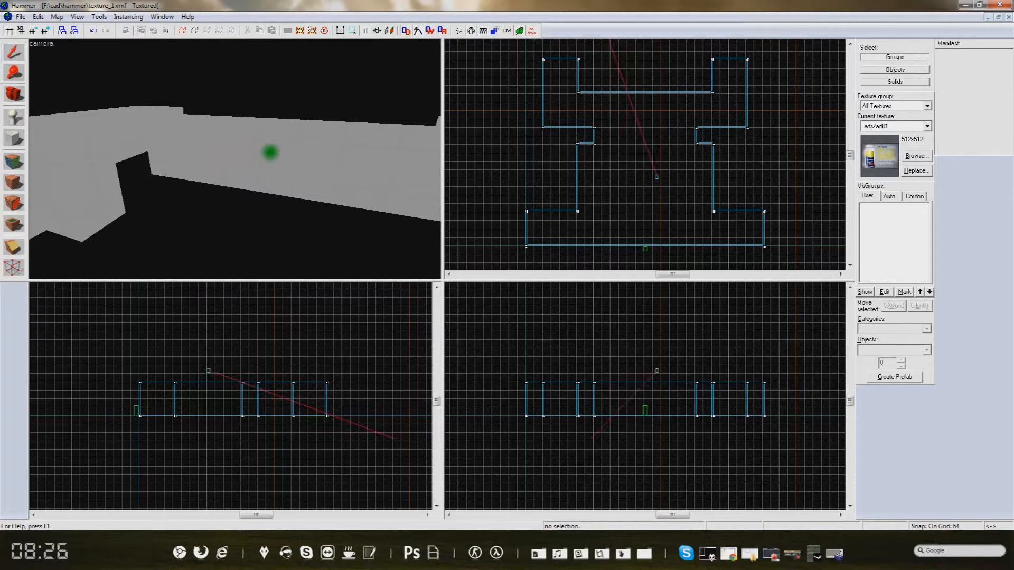
- Examine the remaining walls from inside the layout and from above in the 3D view
key(z)
key(w)
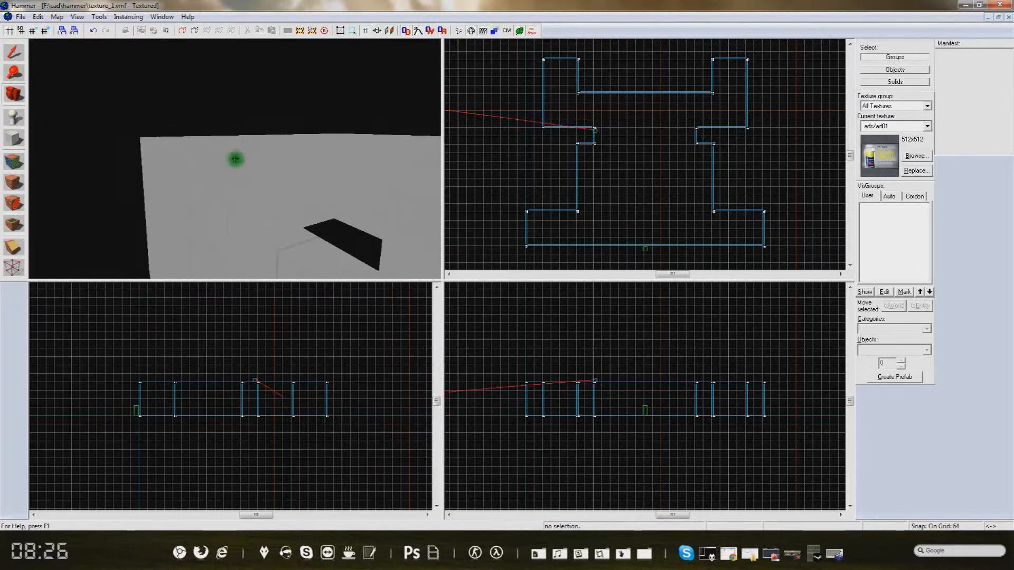
key(w)
key(a)
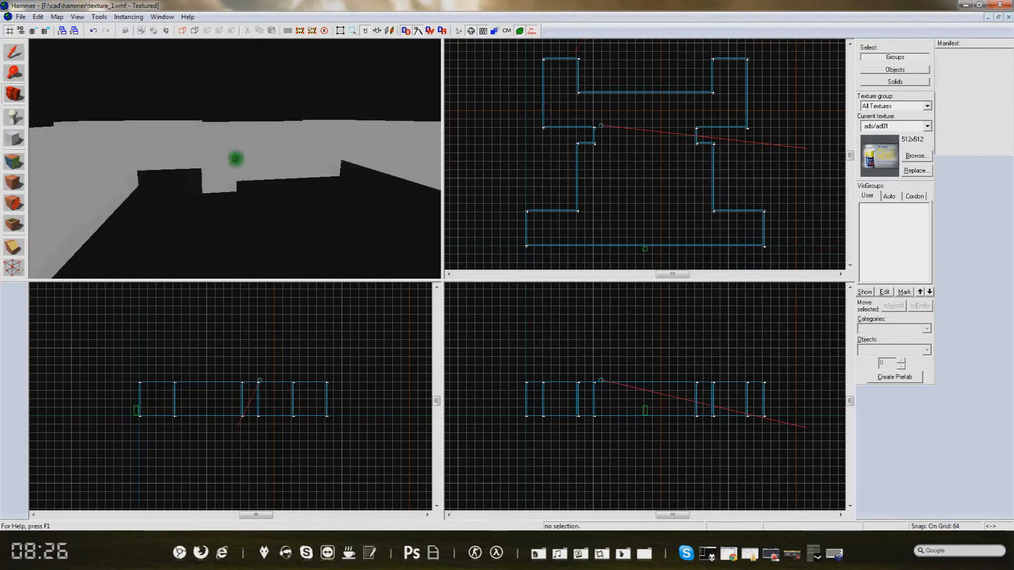
key(d)
key(w)
key(d)
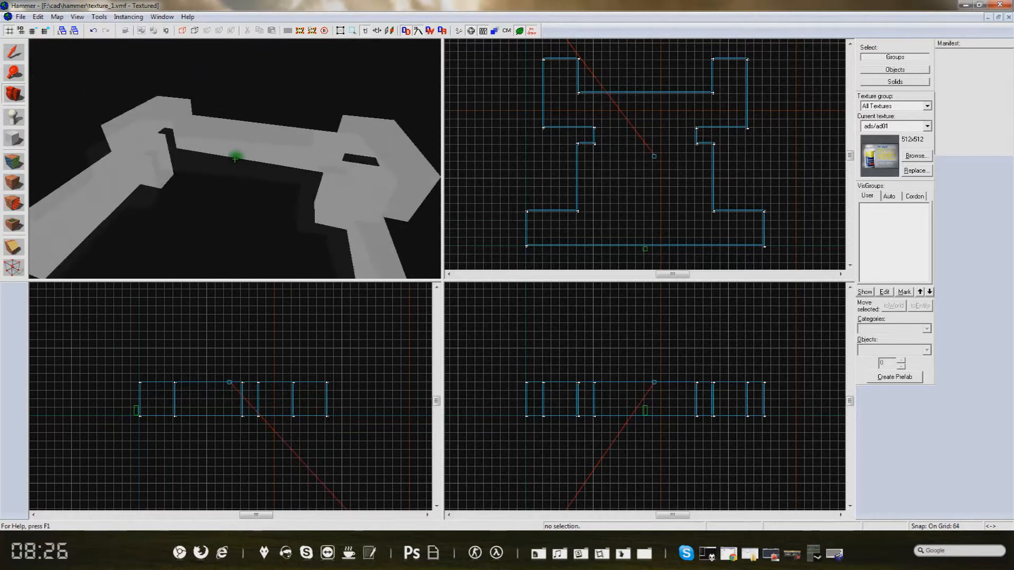
key(s)
key(s)
key(z)
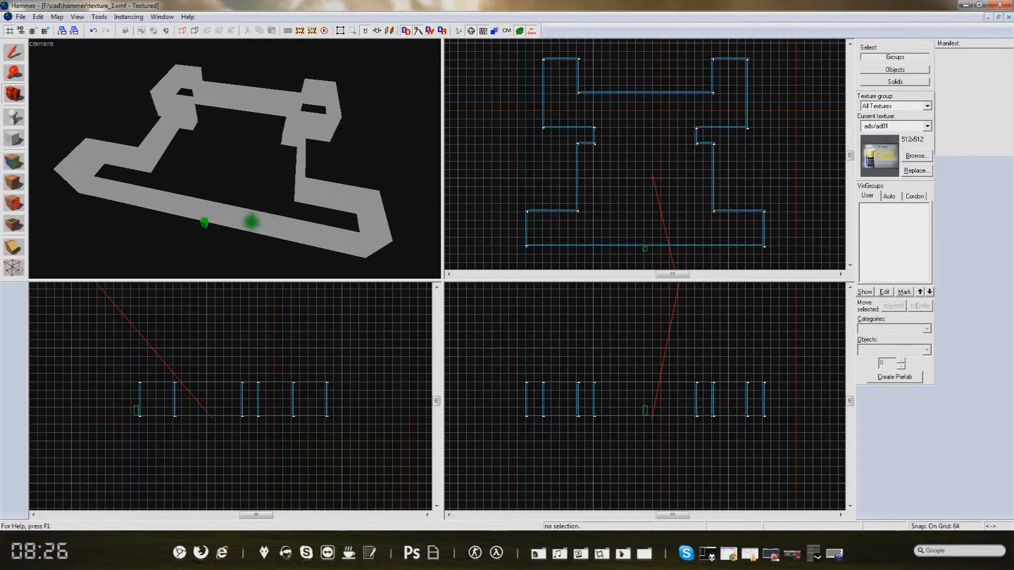
- Select all the walls of the layout and apply the tools/toolsnodraw texture to them
key(shift+s)
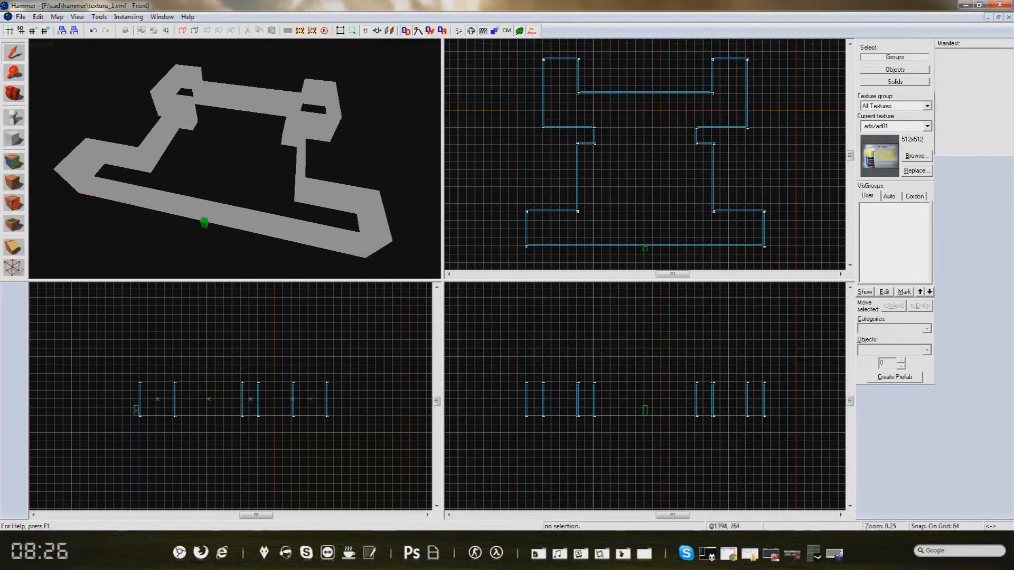
drag(530, 395, 682, 399)
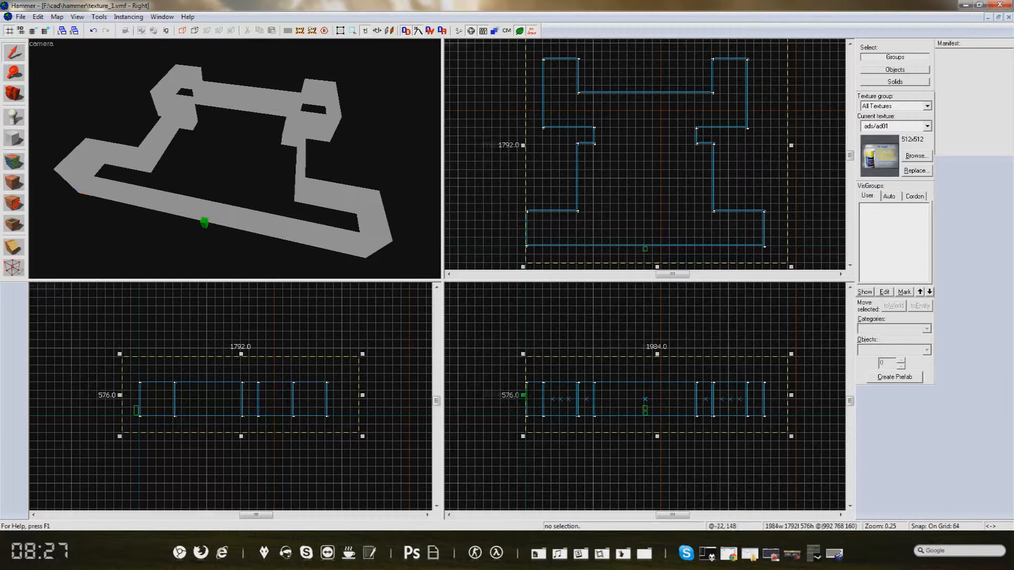
key(Return)
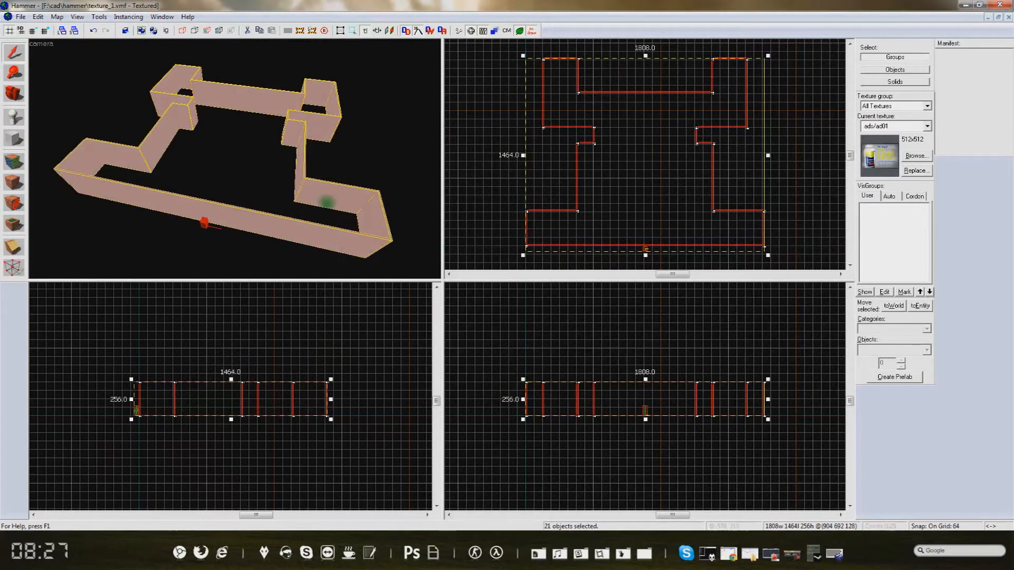
click(917, 156)
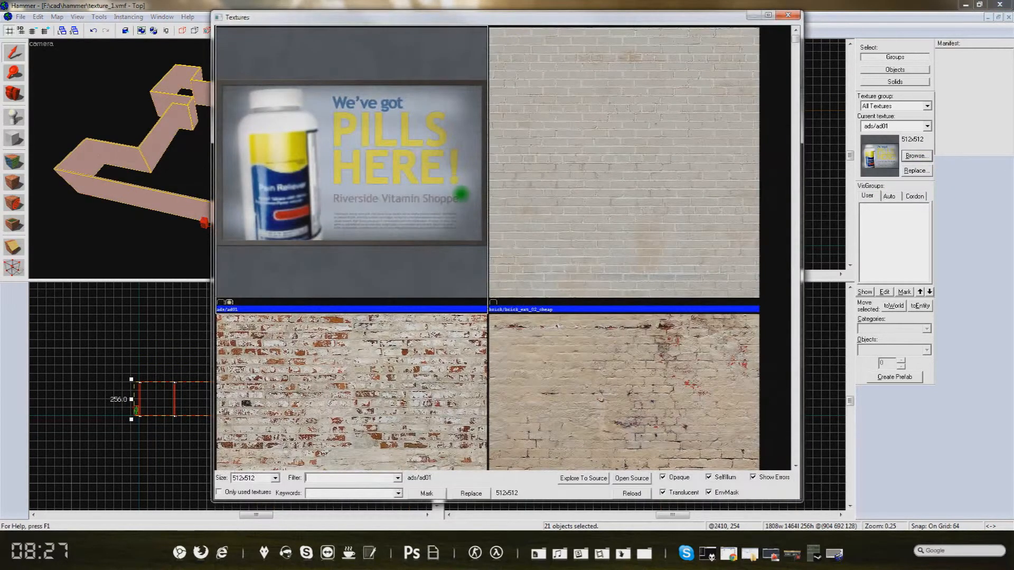
text(nodraw)
key(Return)
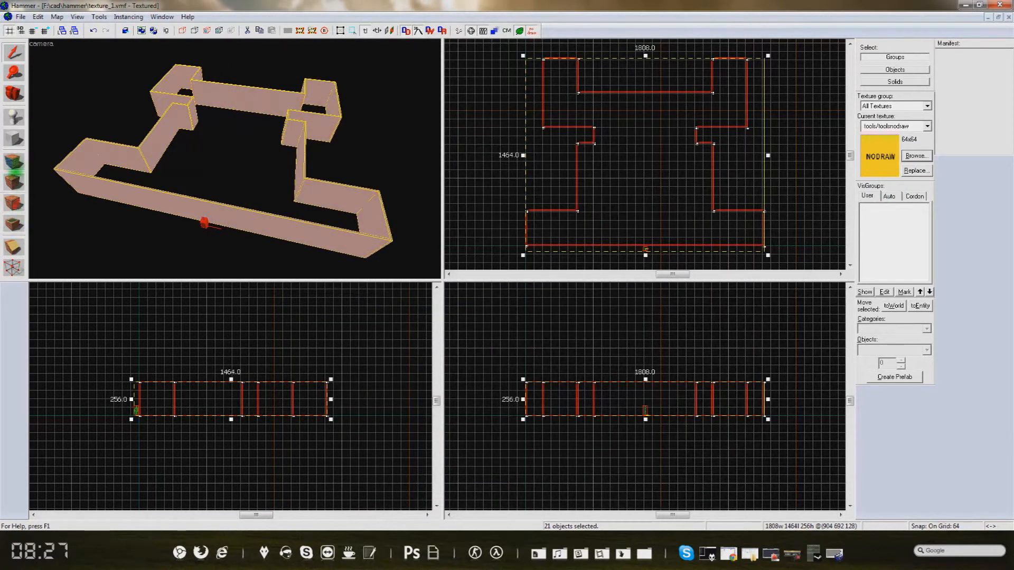
click(14, 182)
click(14, 203)
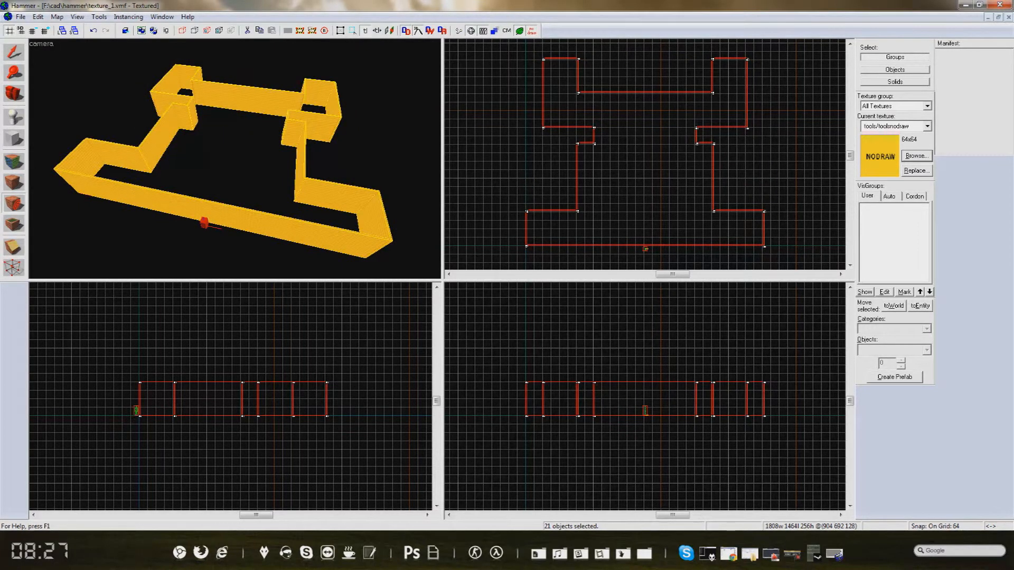
- Inspect the nodraw-textured walls from inside the layout in the 3D view
key(z)
key(w)
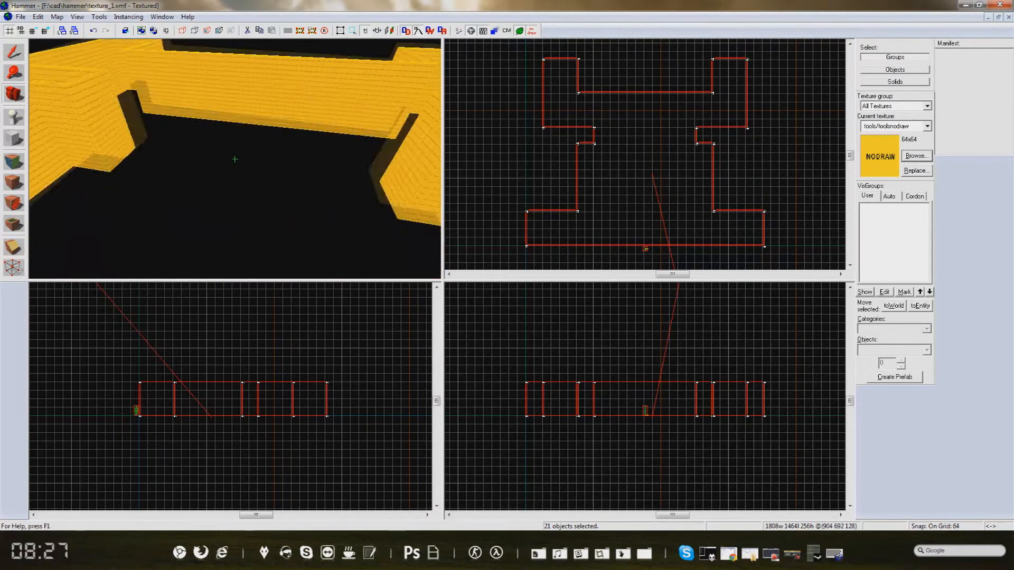
key(d)
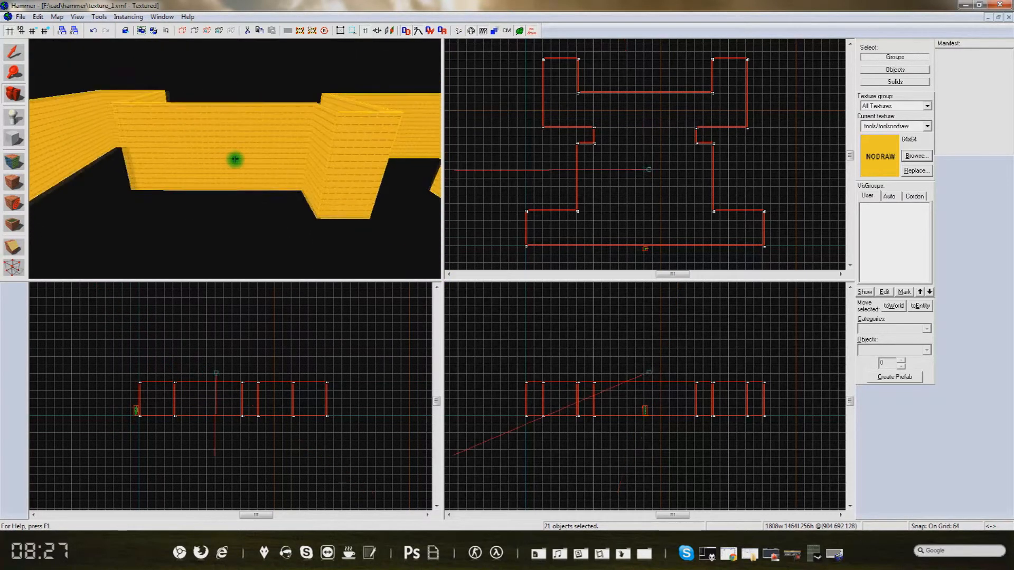
key(w)
key(a)
key(w)
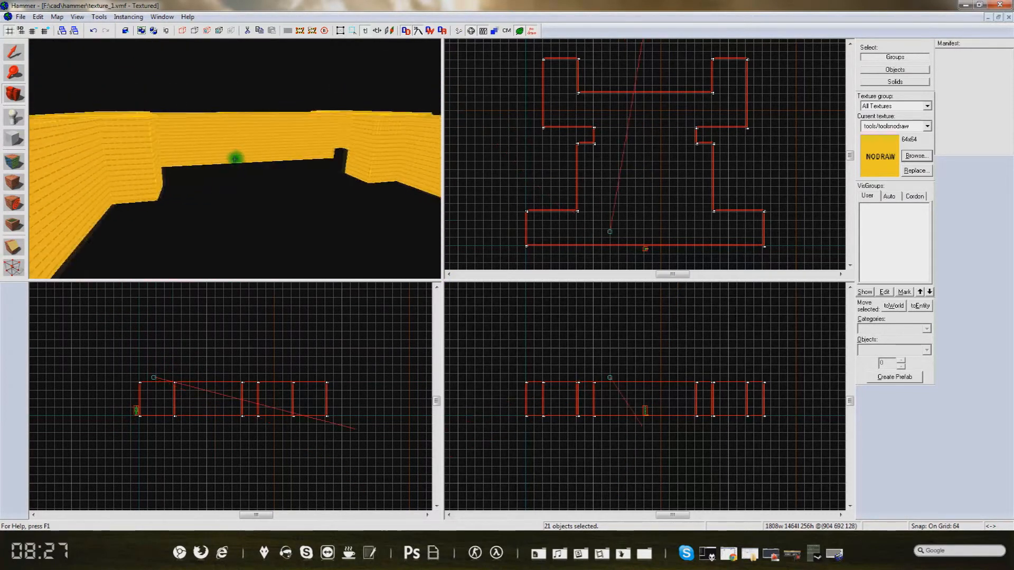
- Switch to AutoCAD, examine the wall corners of texture_1.dwg in top view, and return to Hammer
click(708, 553)
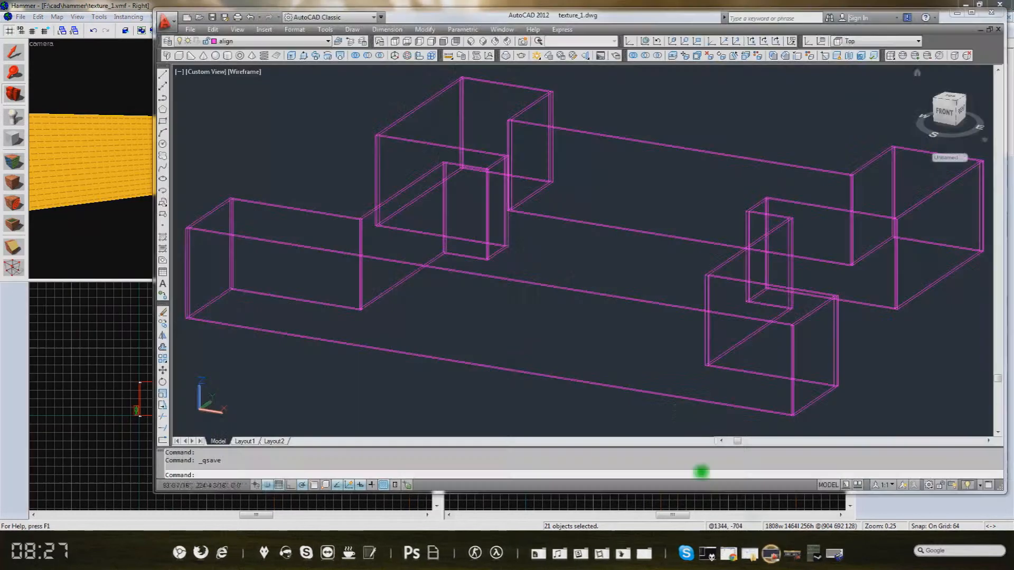
scroll(577, 363, up, 5)
scroll(577, 364, up, 3)
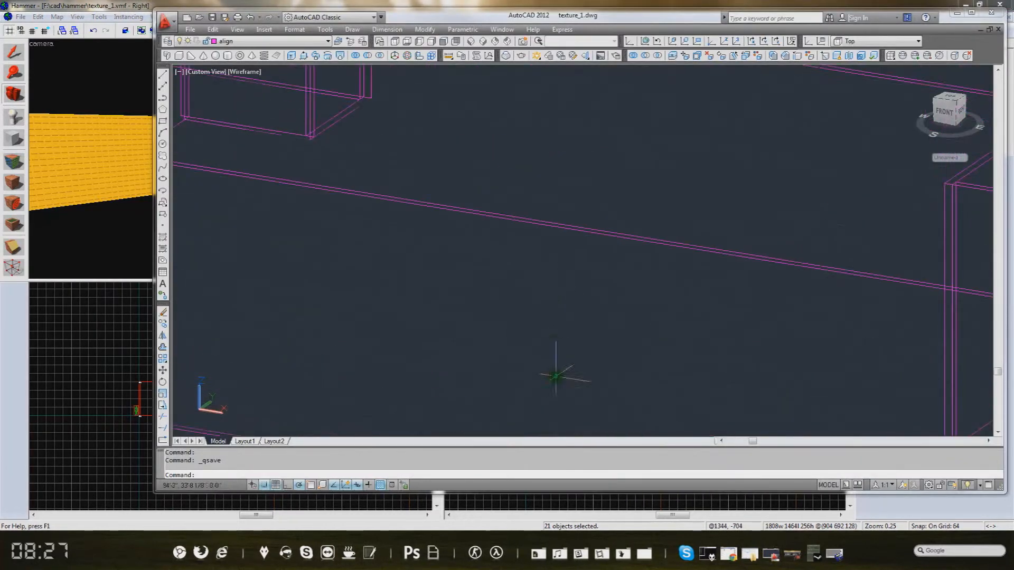
click(395, 40)
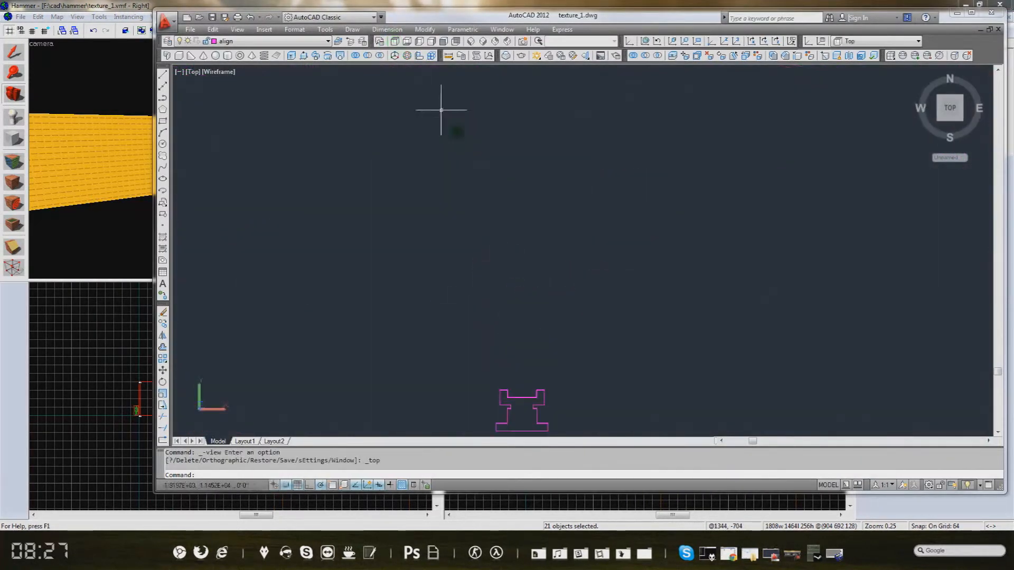
scroll(640, 202, up, 6)
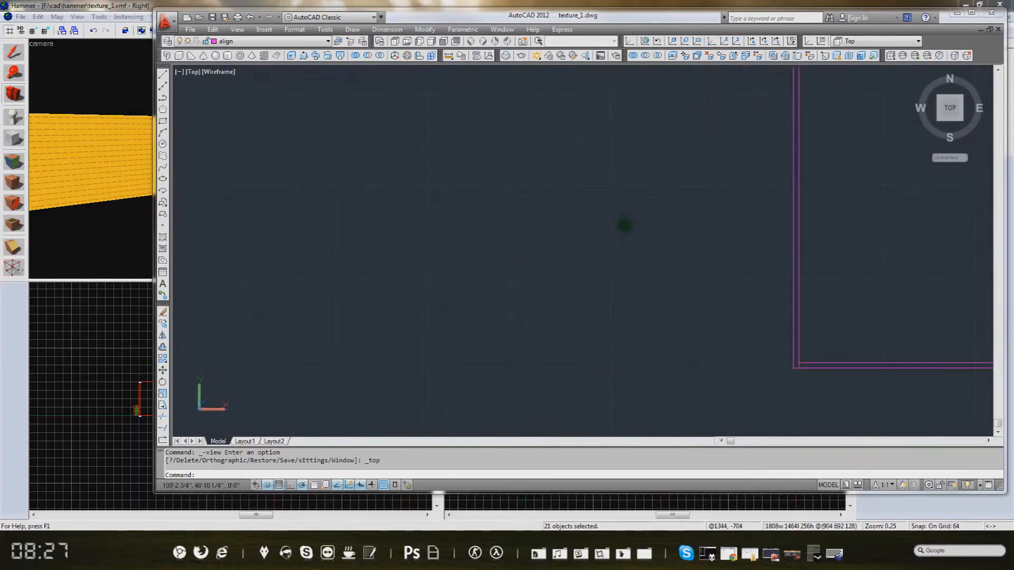
middle_drag(709, 341, 653, 308)
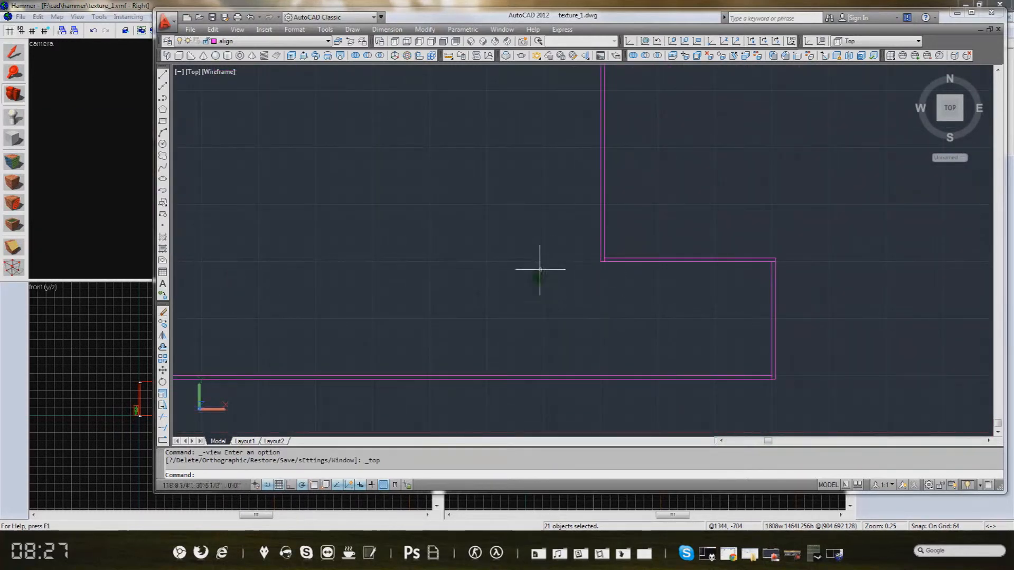
scroll(510, 317, up, 4)
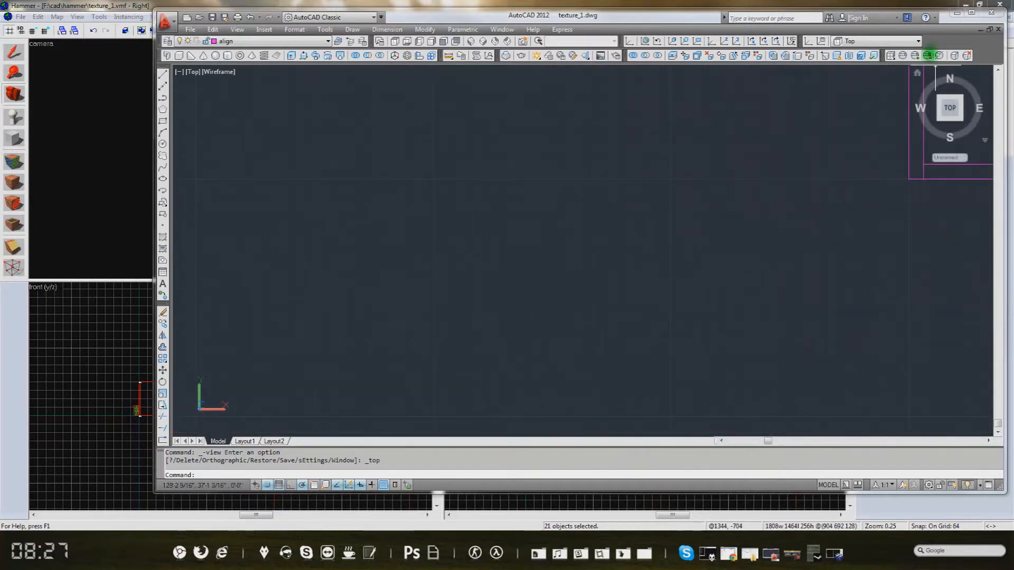
click(956, 12)
- Start texturing faces and pick dev/dev_measurewall01a as the current texture, filtering the texture browser by "wall dev"
key(z)
key(w)
key(a)
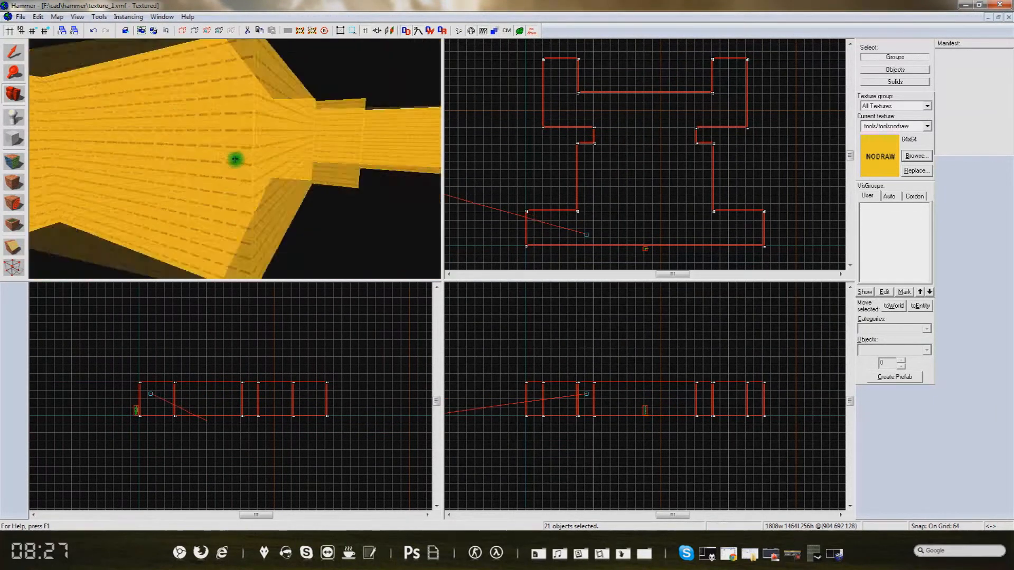
key(d)
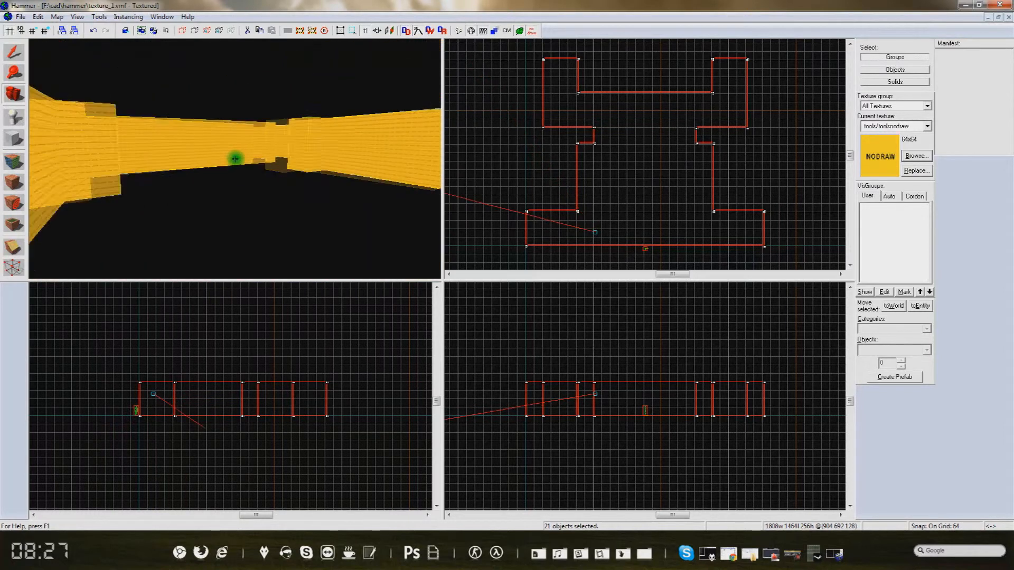
key(s)
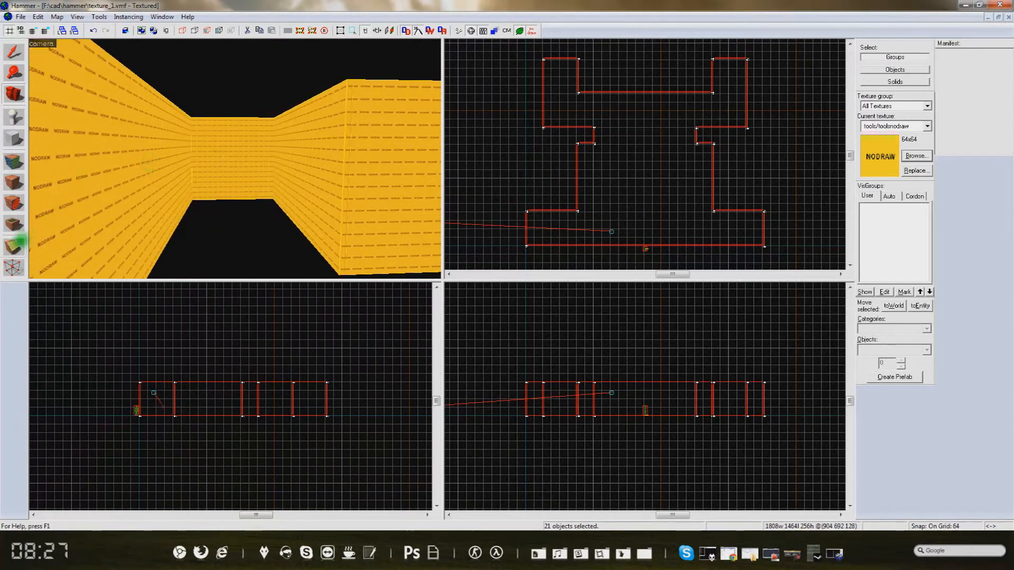
click(12, 181)
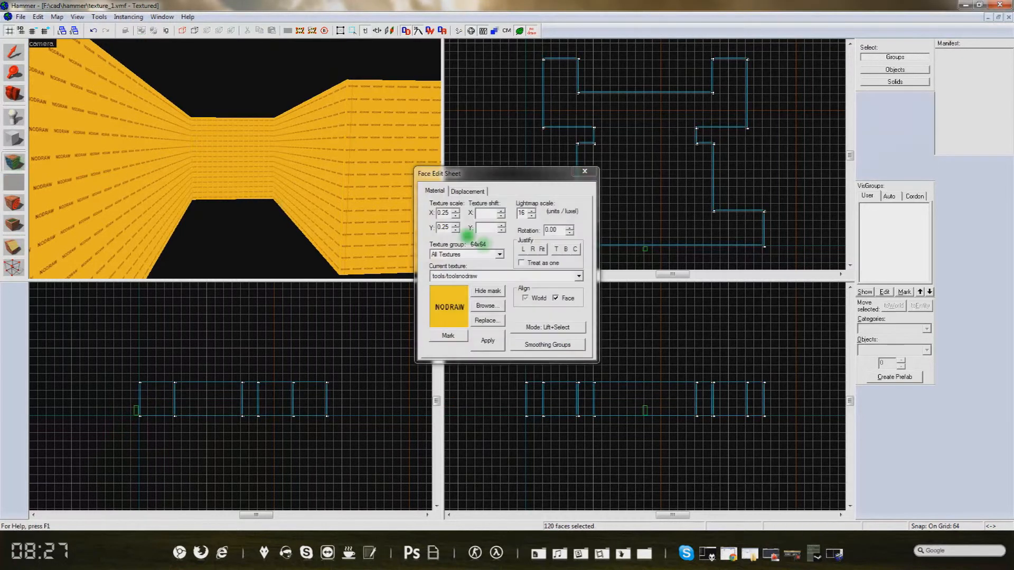
click(486, 306)
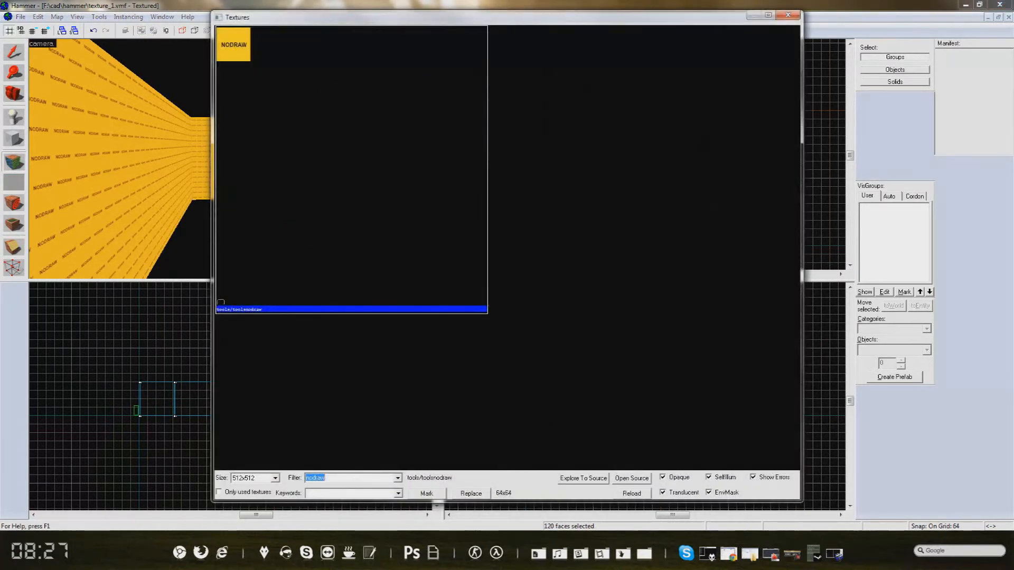
text(wall dev)
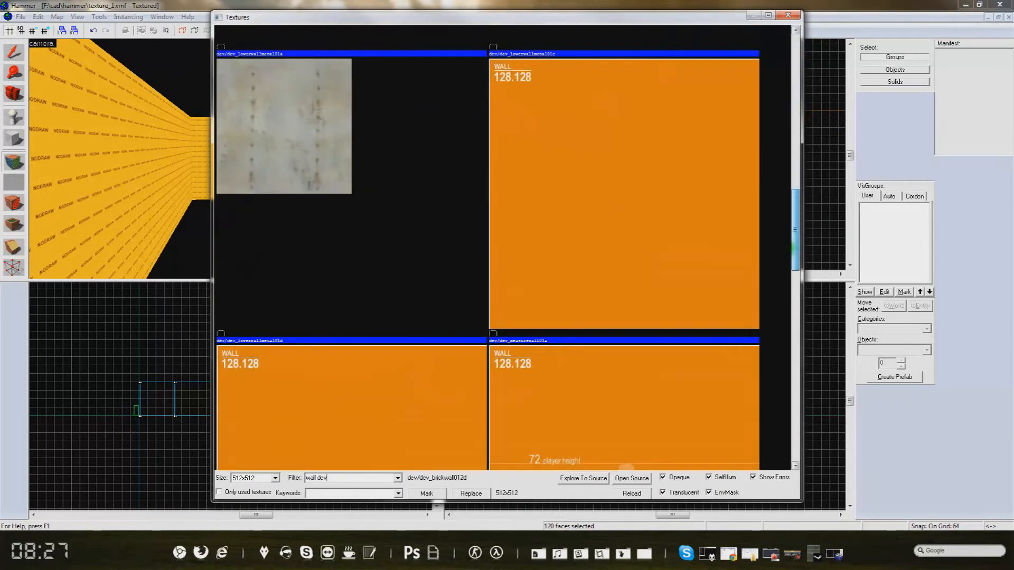
drag(793, 248, 793, 244)
double_click(616, 174)
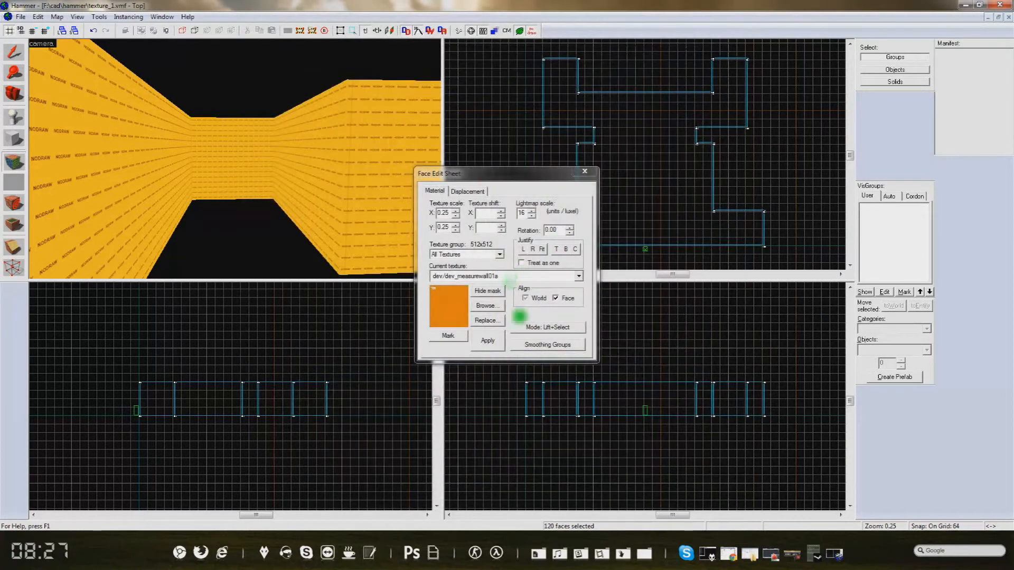
- Undo the trial application of the texture to all faces and apply it only to the inner faces of the south hall's western end
click(489, 342)
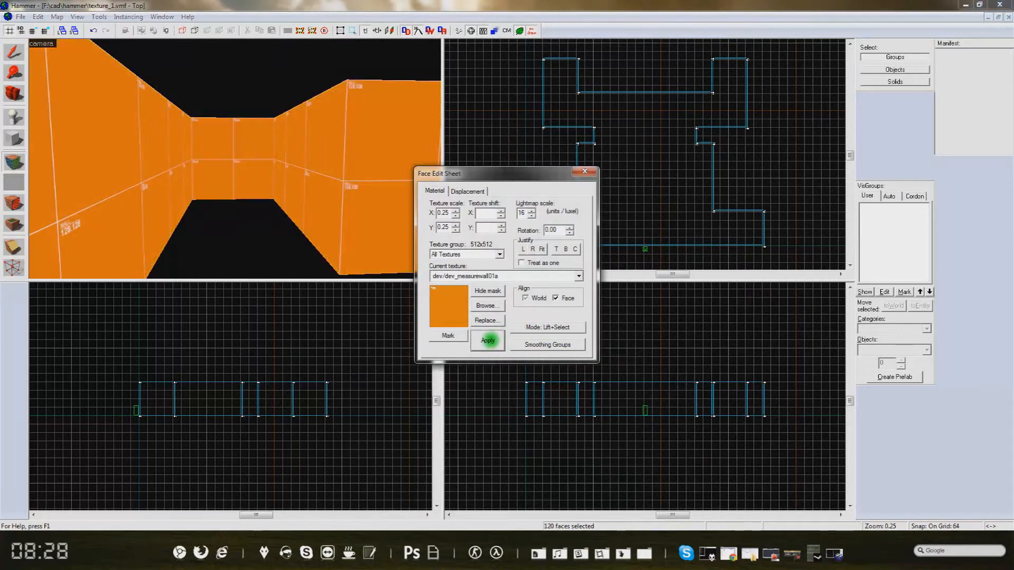
click(349, 262)
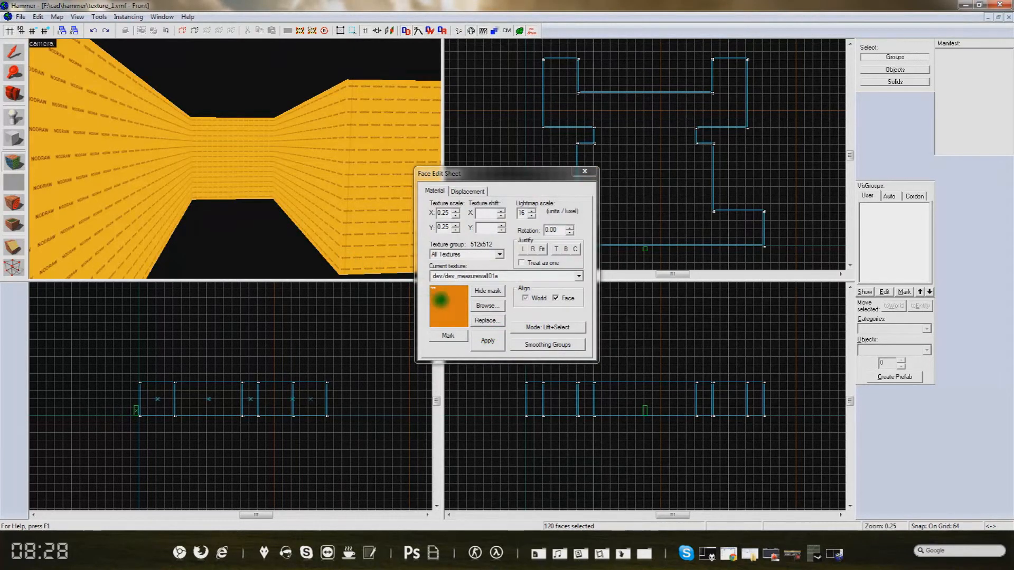
right_click(166, 176)
right_click(243, 159)
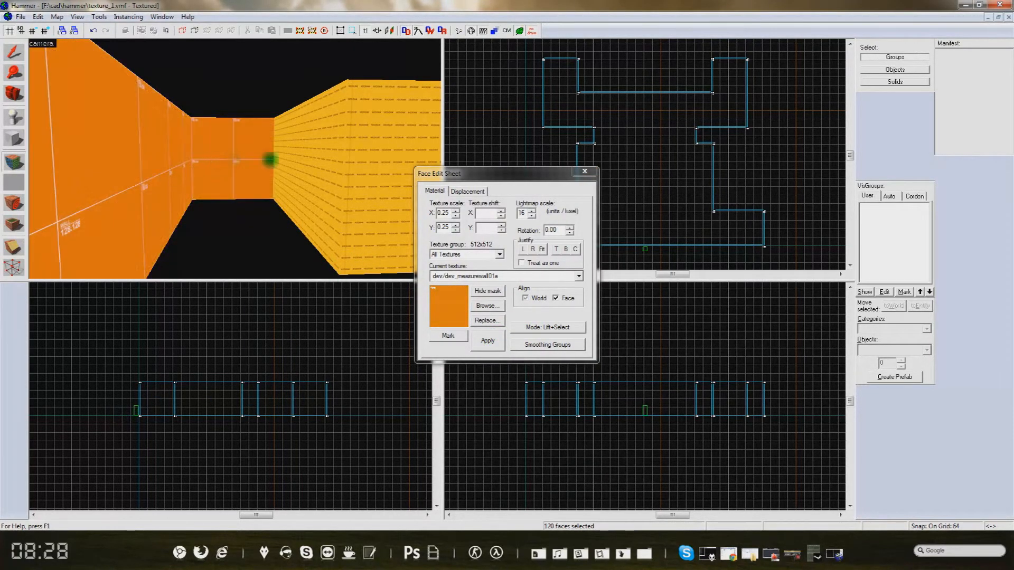
right_click(306, 163)
right_click(376, 174)
- Apply dev/dev_measurewall01a to the inner faces of the middle room's west wall and its protruding corner, including the narrow end face
key(z)
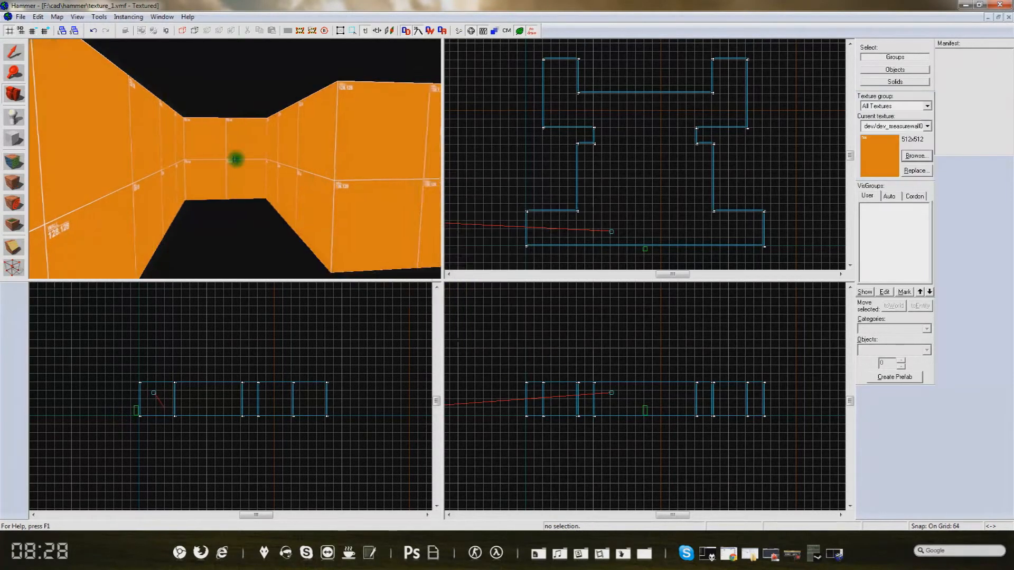
key(z)
right_click(234, 158)
right_click(270, 159)
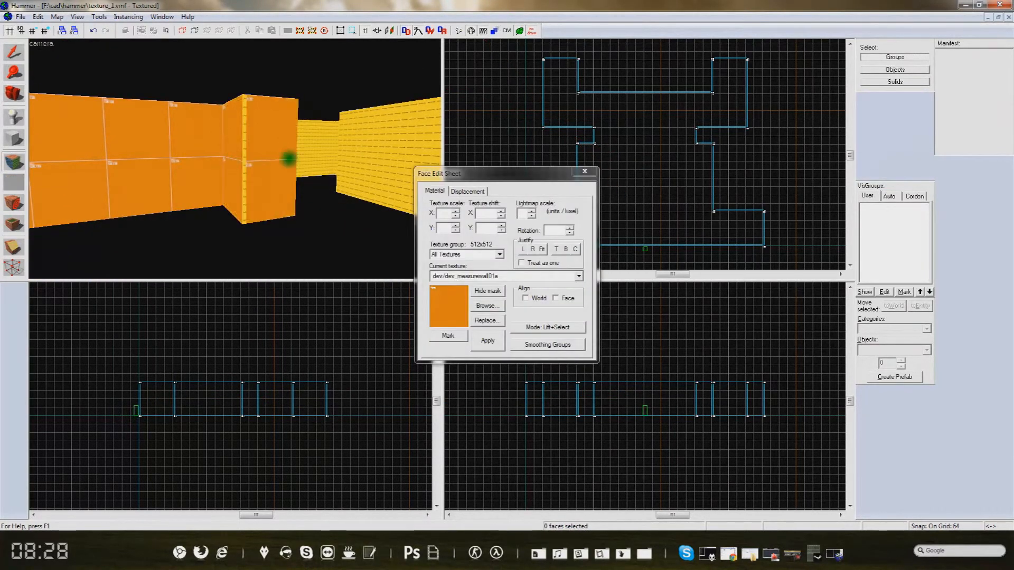
right_click(316, 151)
key(z)
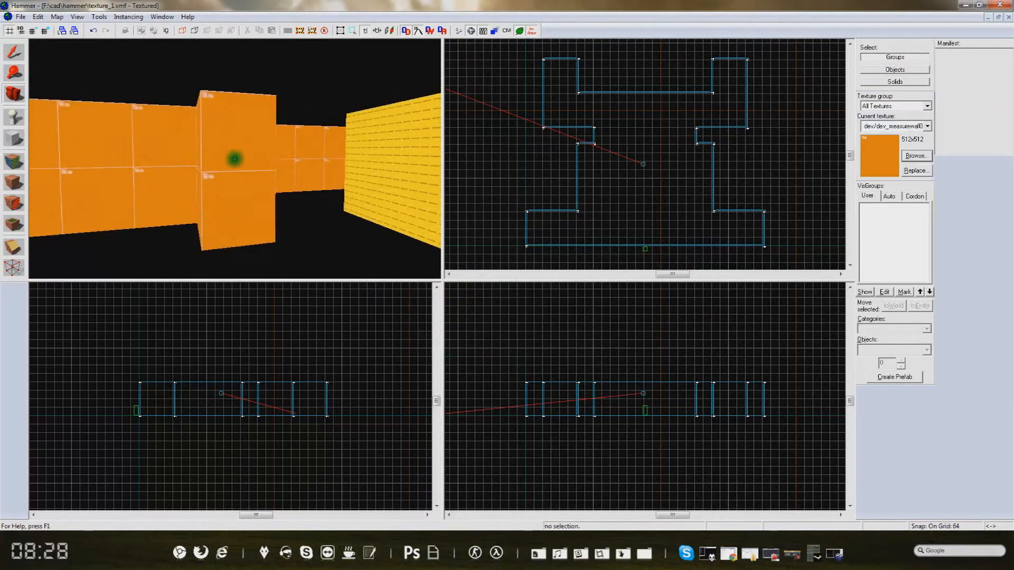
key(z)
right_click(175, 185)
key(z)
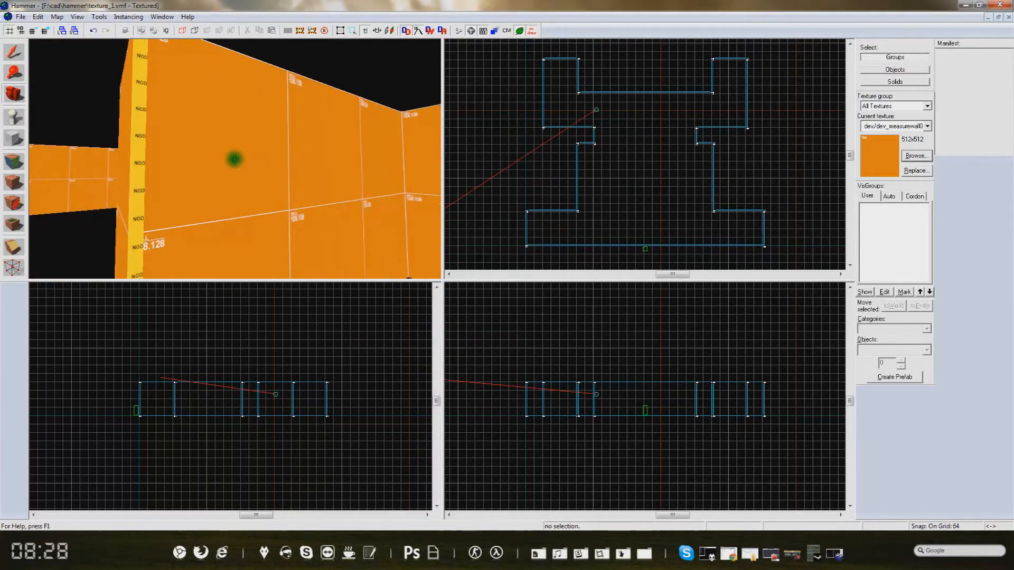
key(z)
right_click(142, 154)
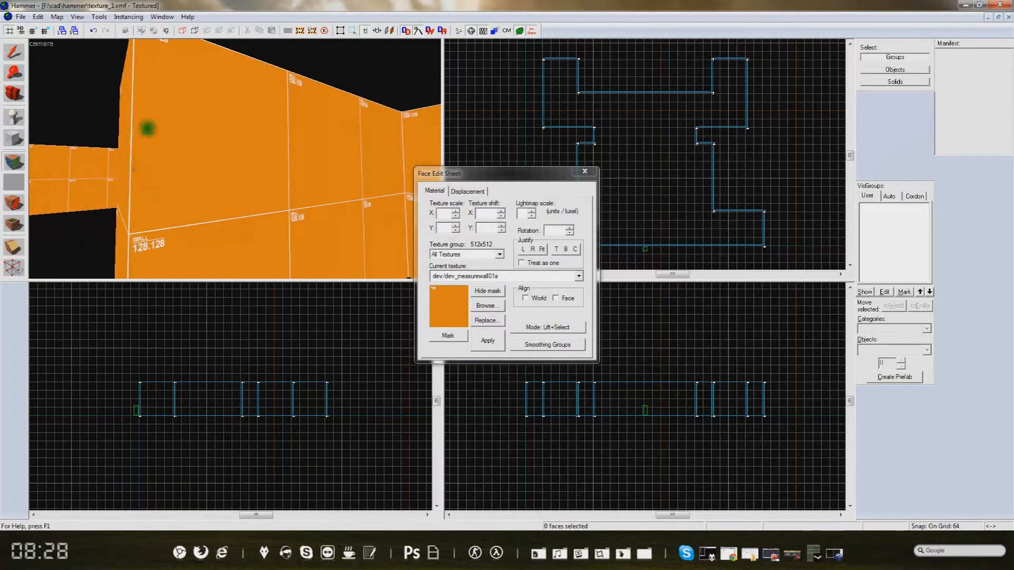
- Apply the measure-wall texture to the inner wall faces of the northwest alcove
key(z)
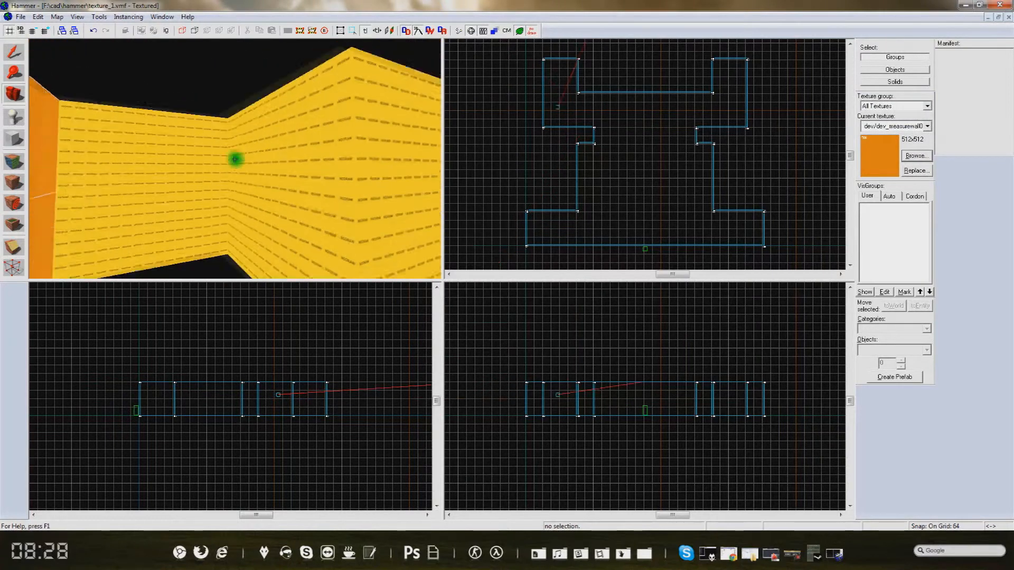
key(z)
right_click(168, 168)
right_click(249, 172)
right_click(341, 193)
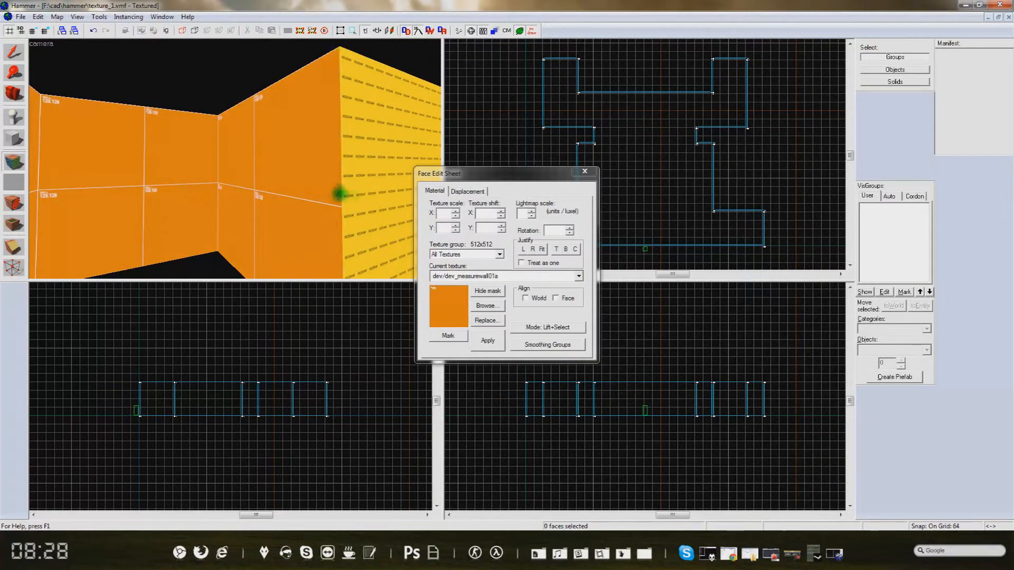
right_click(363, 186)
- Apply dev/dev_measurewall01a to the inner faces of the long north wall and the northeast alcove
key(z)
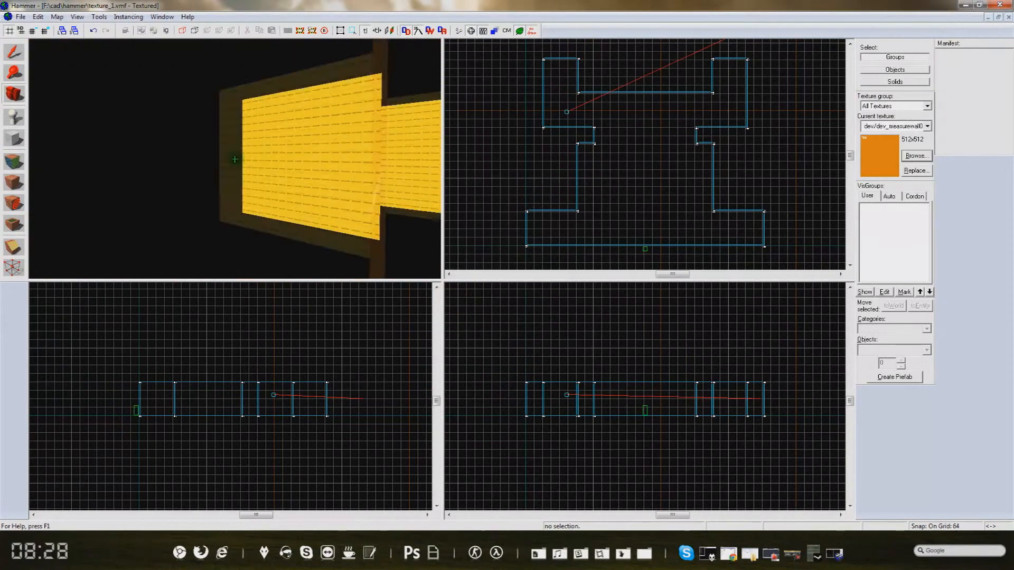
key(z)
right_click(221, 165)
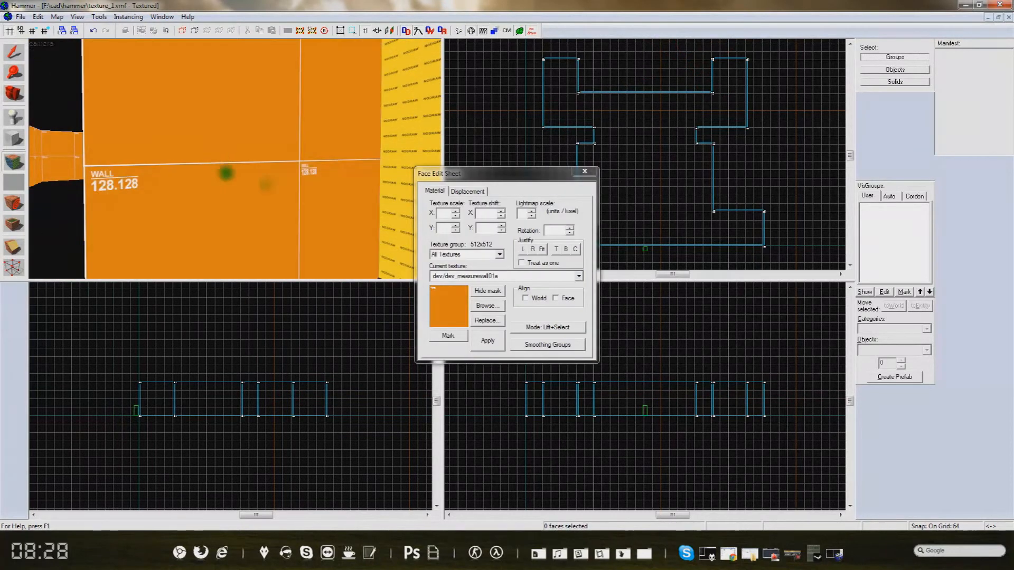
key(z)
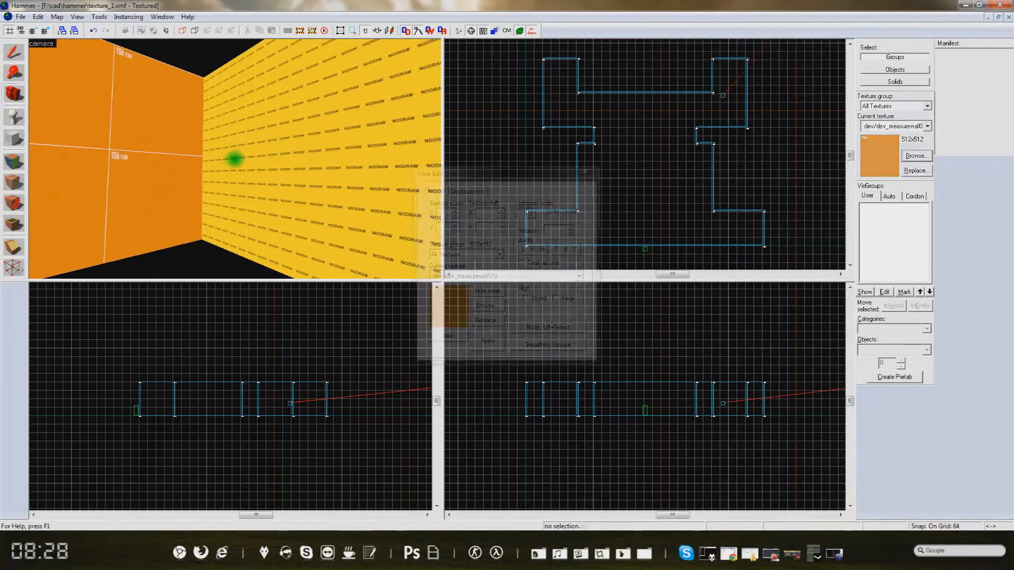
key(z)
key(z)
drag(235, 159, 235, 159)
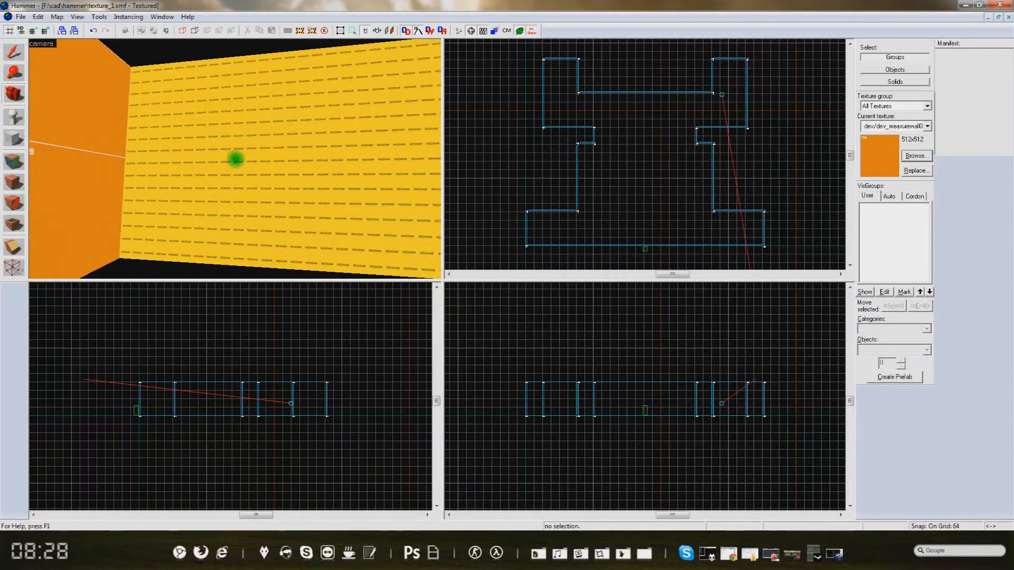
key(shift+a)
right_click(222, 163)
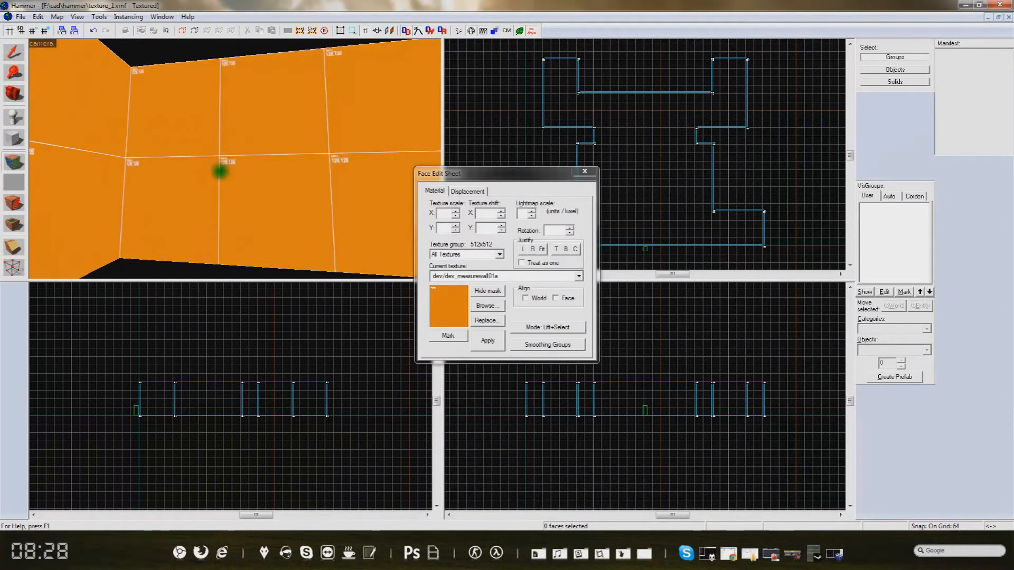
- Apply the measure-wall texture to the protruding corner and adjoining inner faces on the middle room's east side
key(shift+c)
drag(226, 173, 235, 159)
key(shift+a)
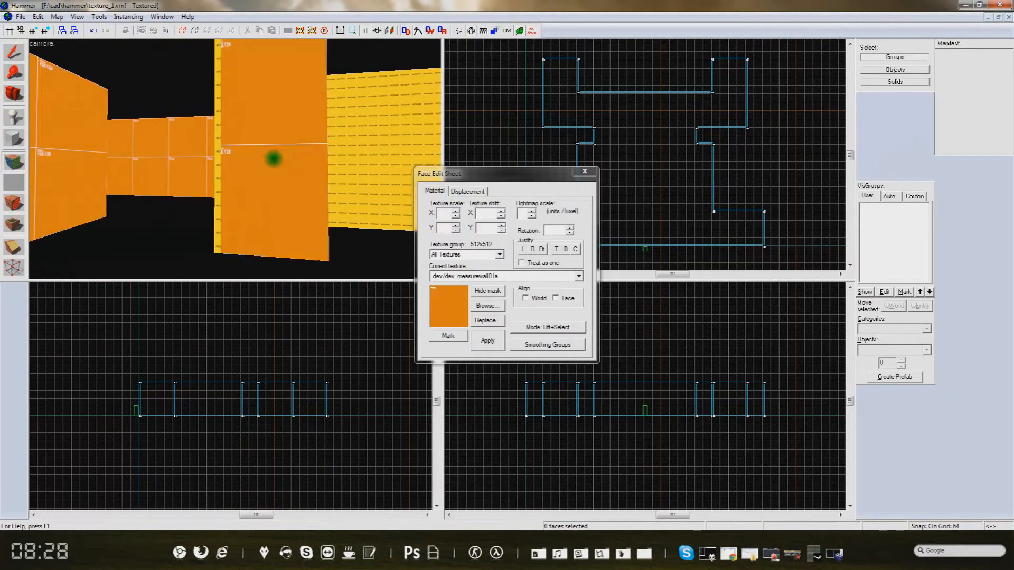
key(shift+c)
drag(214, 164, 235, 159)
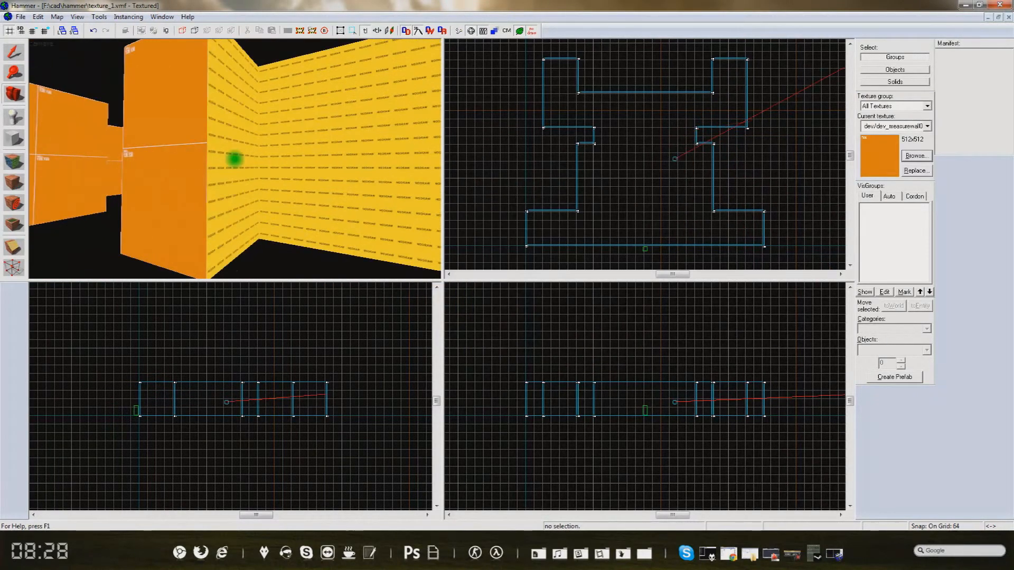
key(shift+a)
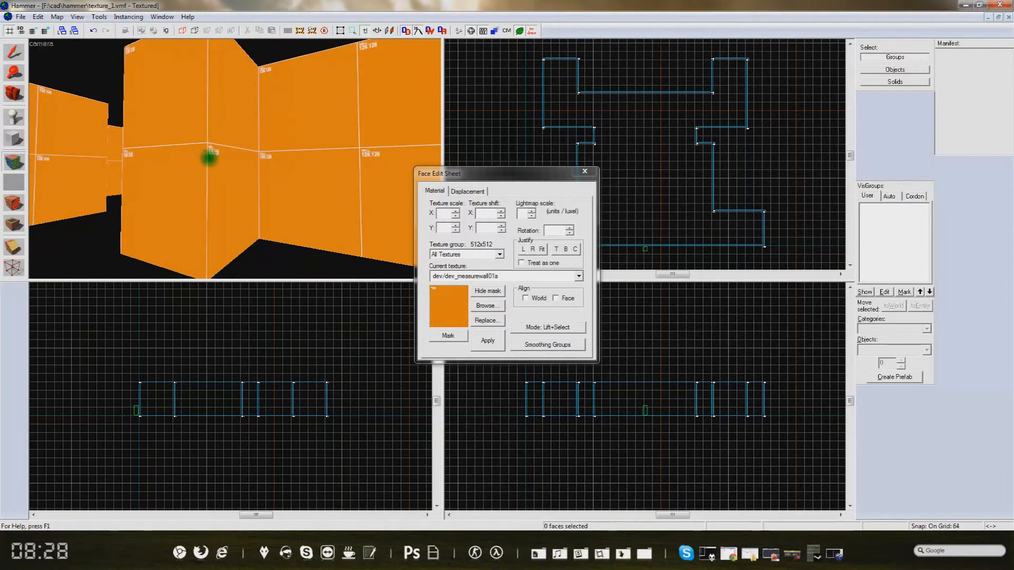
key(shift+c)
- Texture the remaining nodraw inner faces at the south hall's eastern end with dev/dev_measurewall01a and check the walls from inside
drag(209, 158, 235, 159)
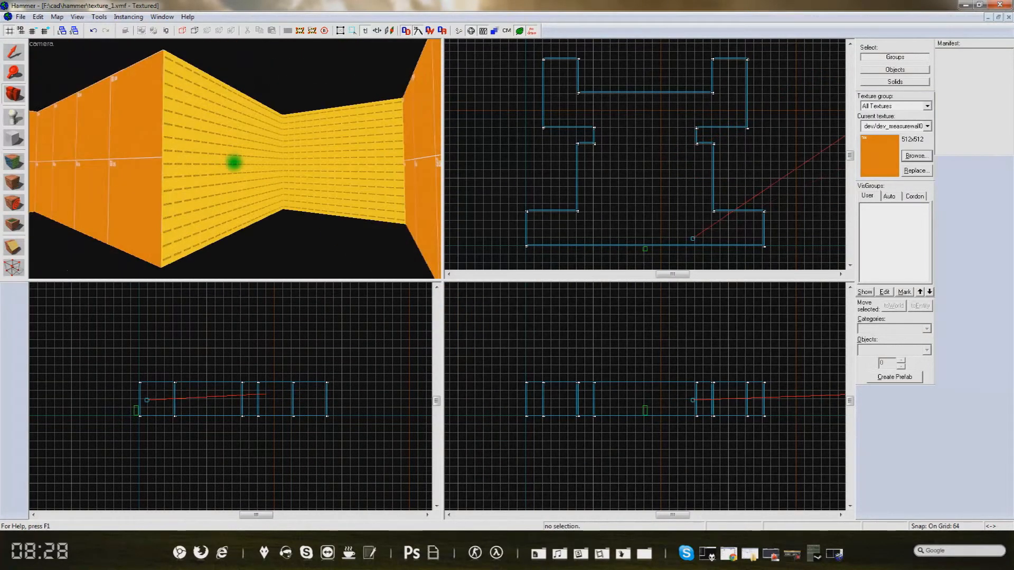
key(shift+a)
key(shift+c)
drag(233, 156, 236, 160)
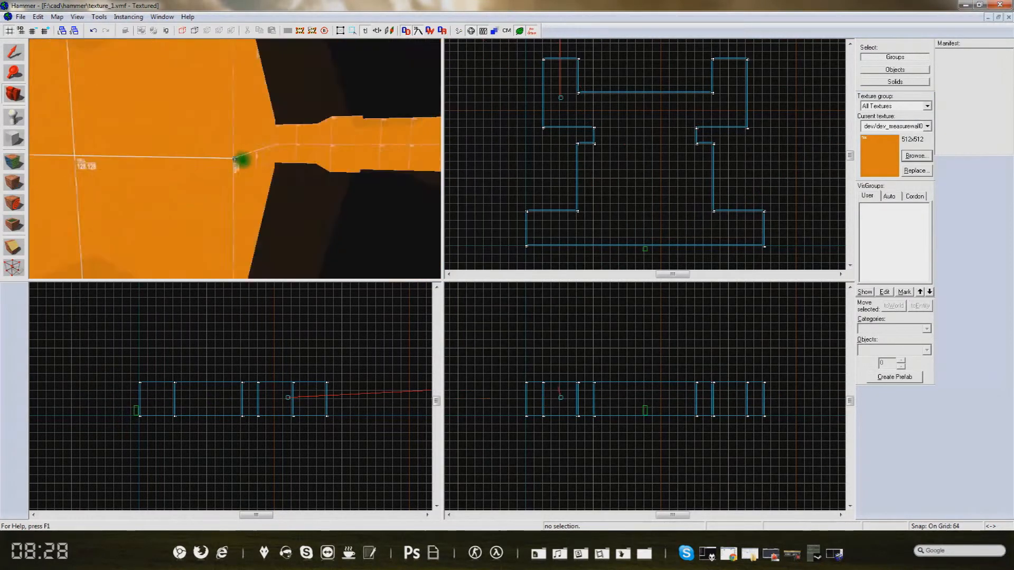
drag(234, 159, 235, 159)
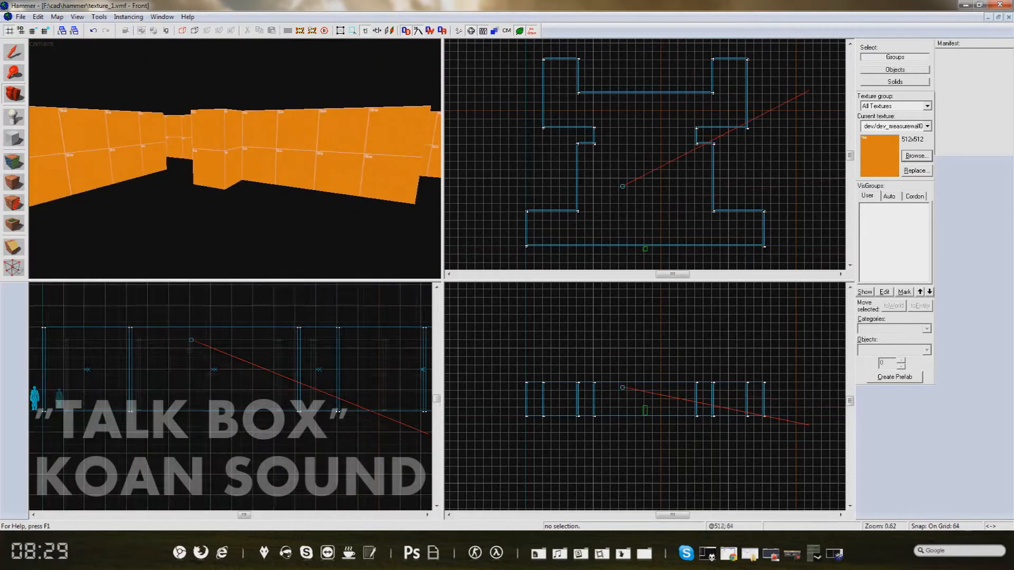
- Create a floor block 8 units thick under the walls, spanning the whole layout
drag(527, 59, 764, 246)
scroll(230, 397, up, 2)
scroll(526, 247, up, 3)
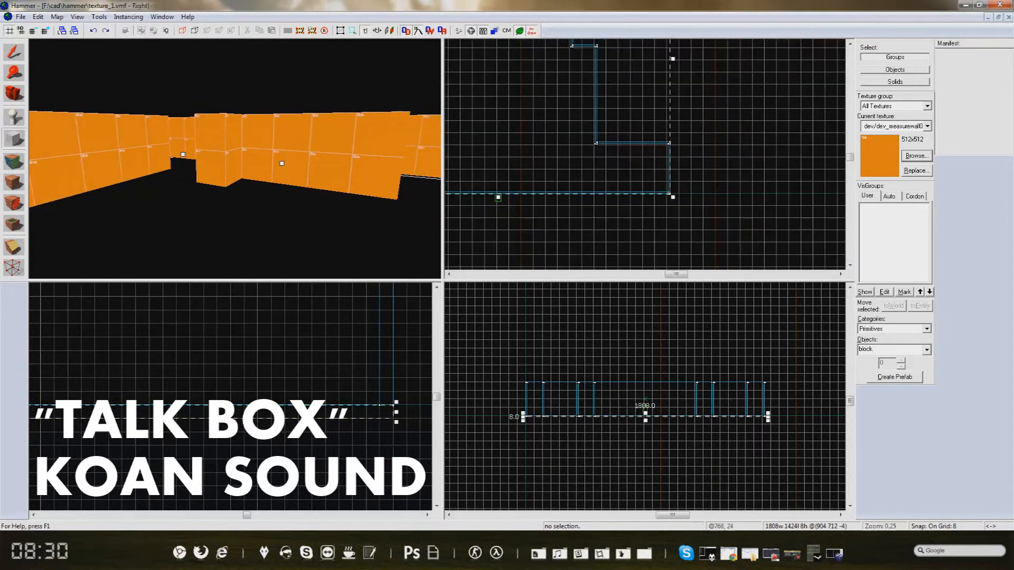
click(234, 158)
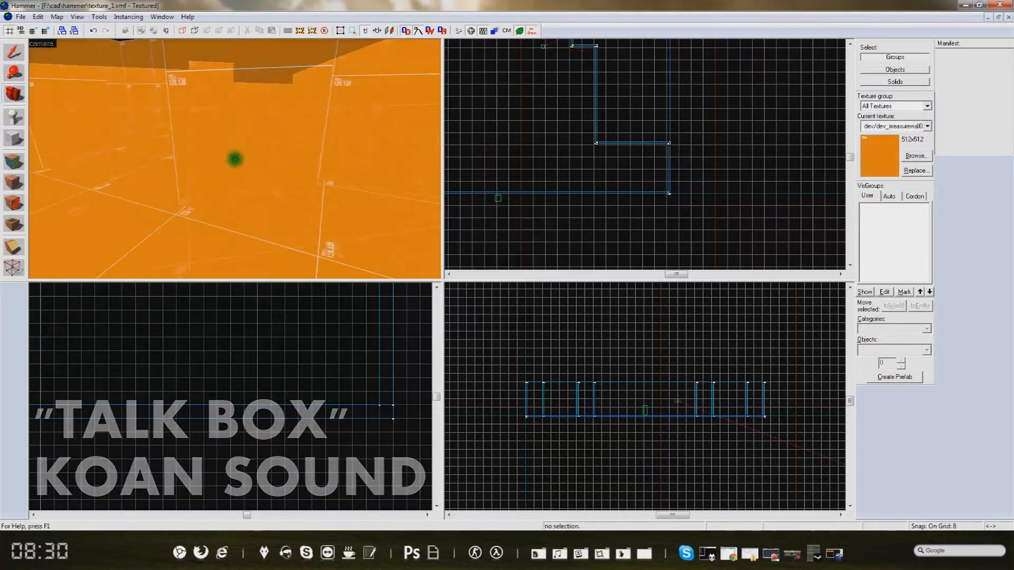
- Set the floor face's X texture shift to -542 and adjust its Y shift to align the texture grid with the walls
key(shift+a)
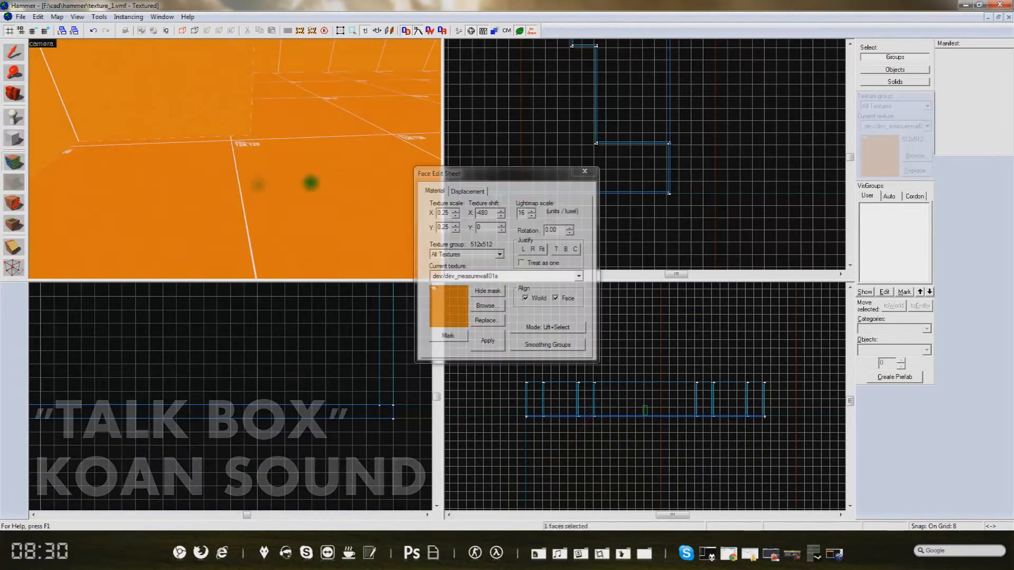
click(501, 215)
click(481, 228)
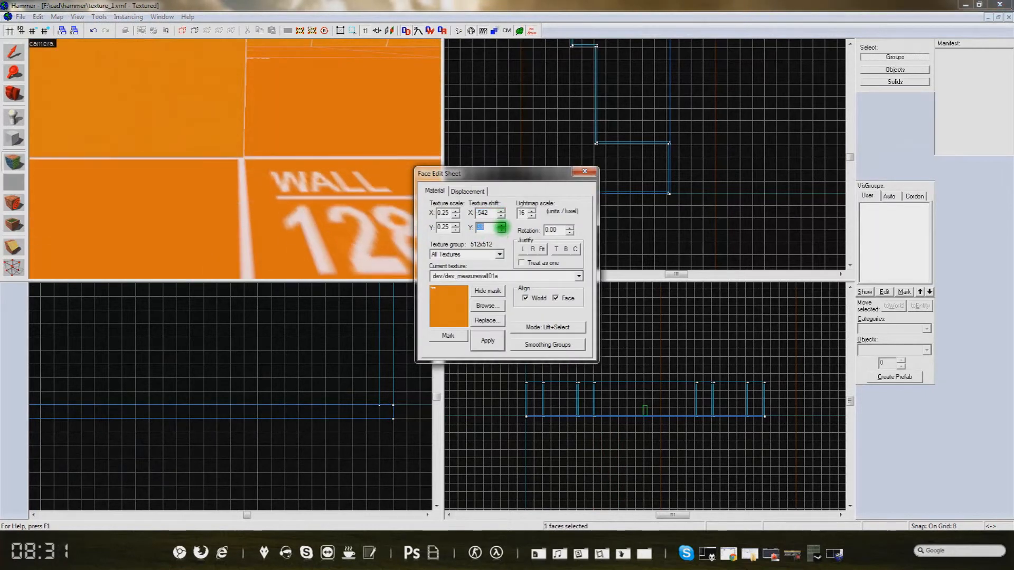
click(235, 159)
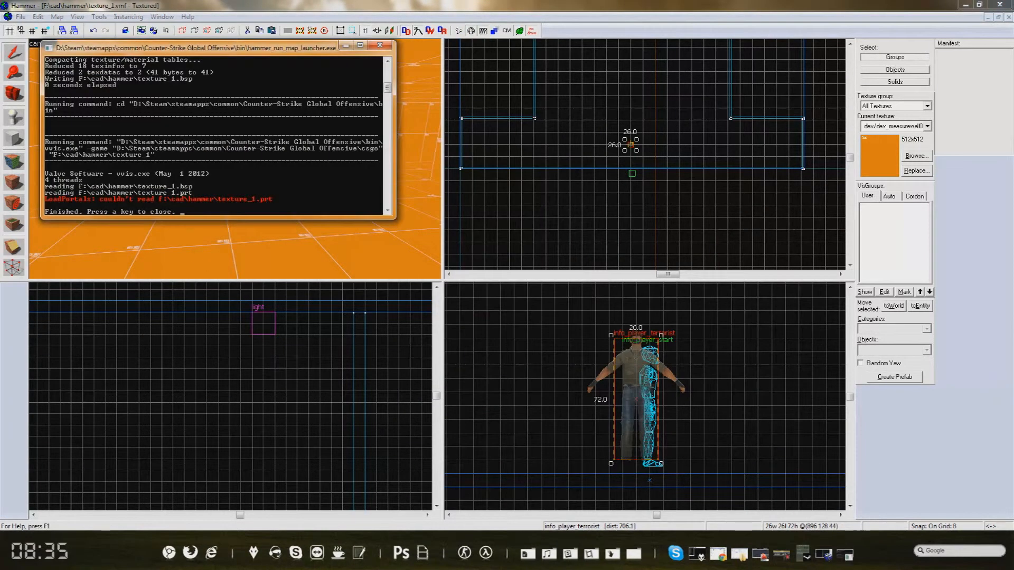
- Close the finished compile console windows for texture_1 and return to the map
key(Return)
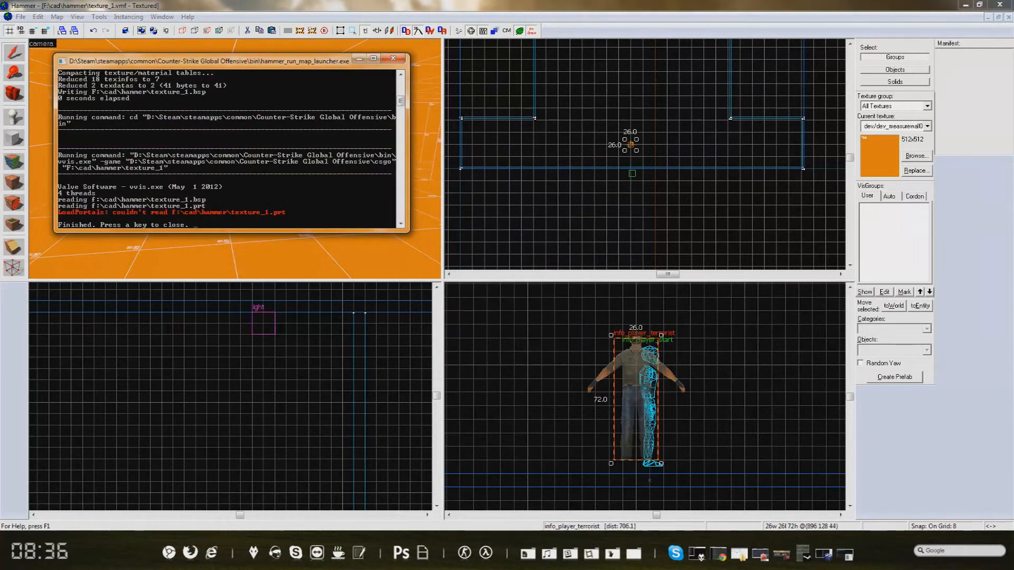
key(Return)
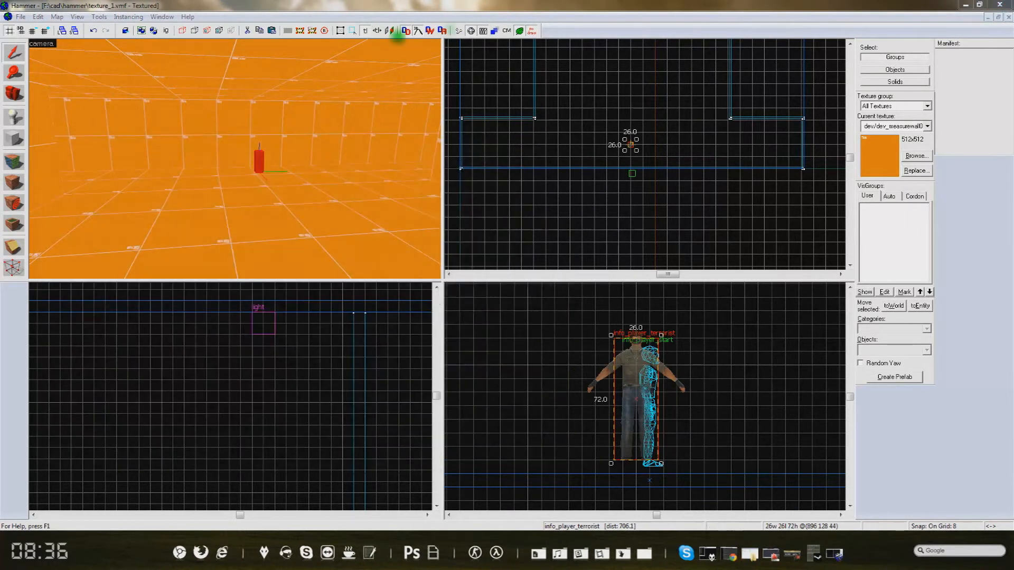
- Compile the texture_1 map and run it in the game
key(F9)
key(Return)
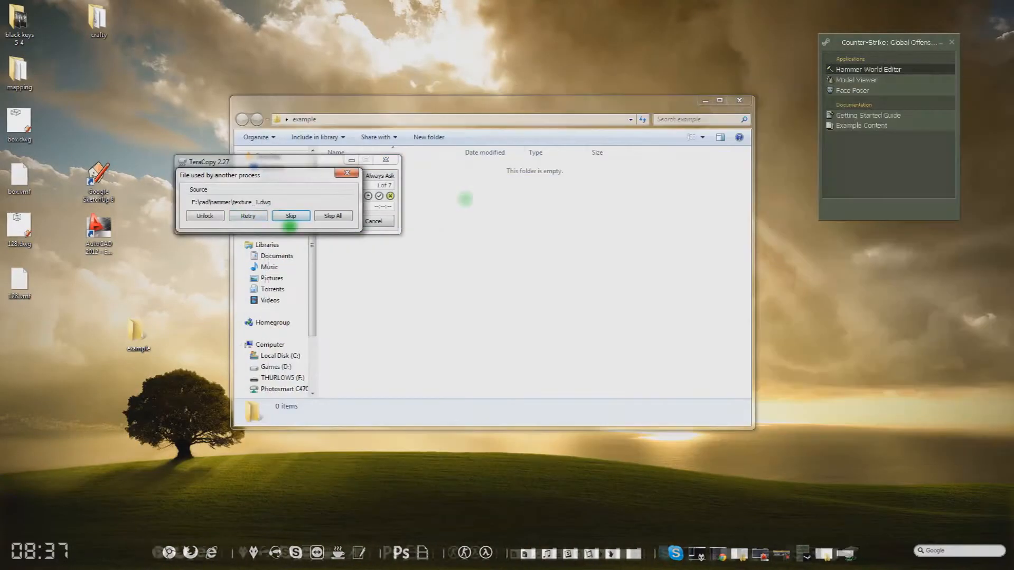
- Skip the in-use file texture_1.dwg while copying the project files into the example folder
click(294, 219)
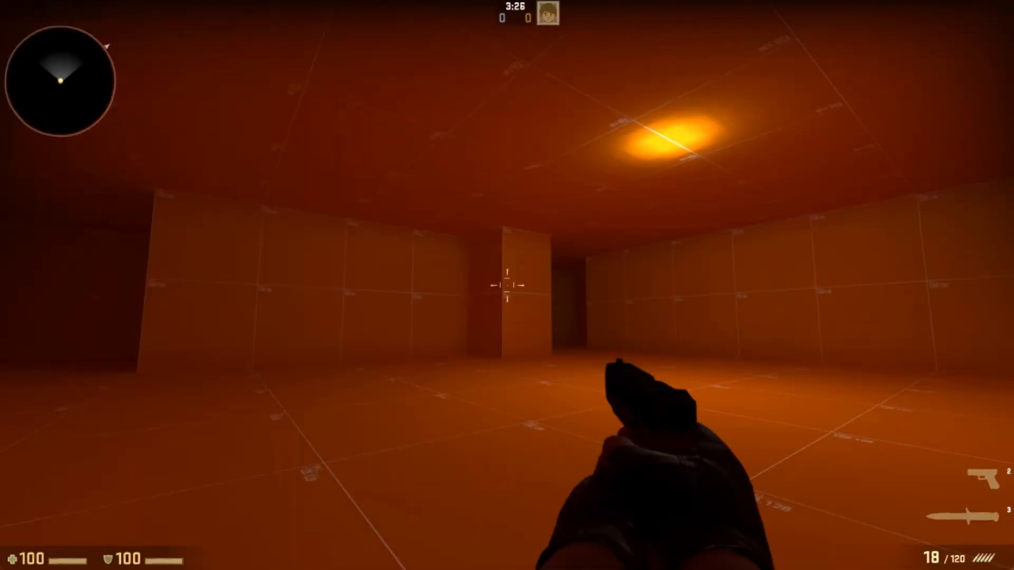
- Walk through the compiled map in Counter-Strike: Global Offensive to examine the walls, pillars, passages, floor, ceiling texture alignment and lighting
key(w)
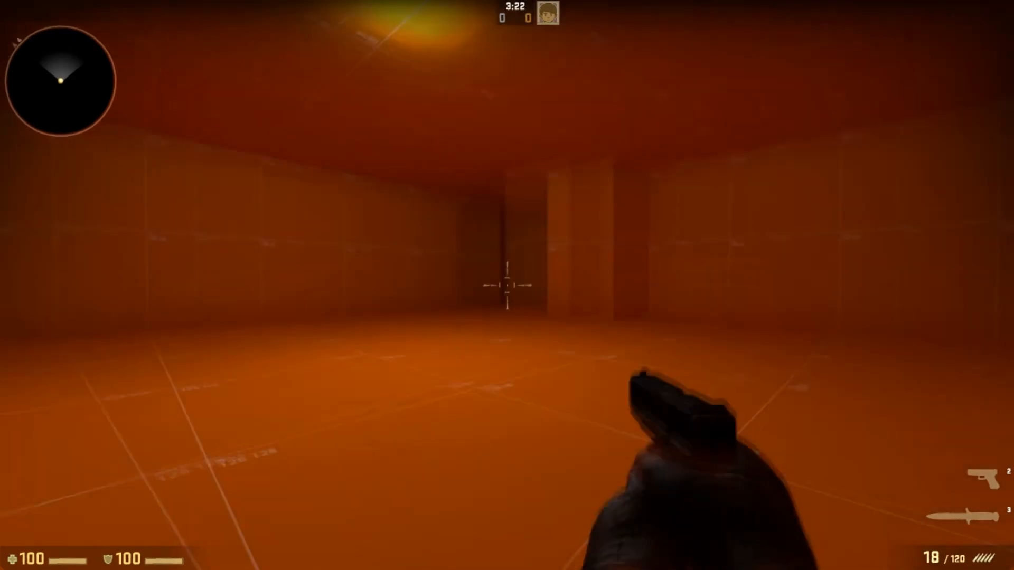
key(w)
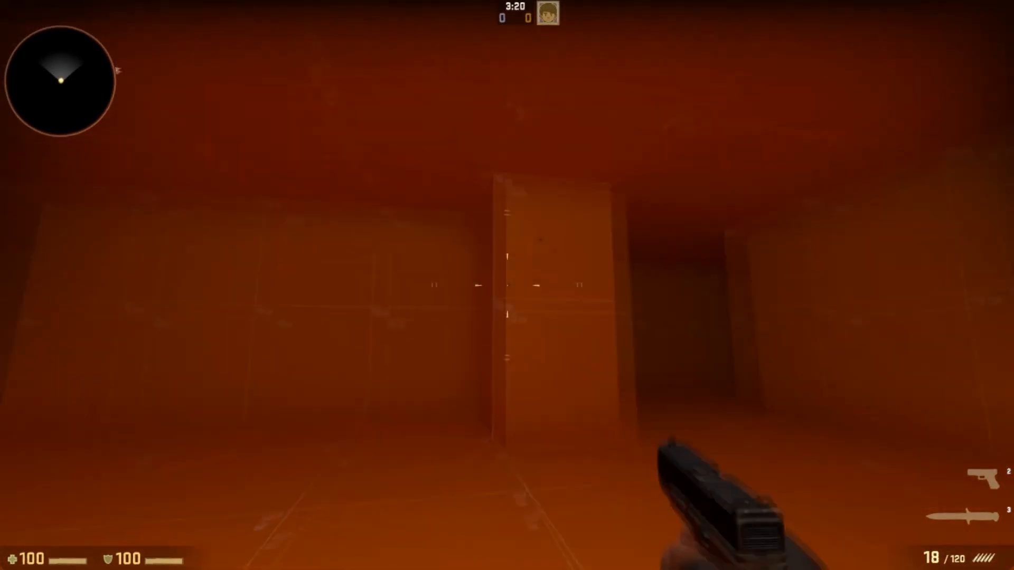
click(507, 286)
click(507, 285)
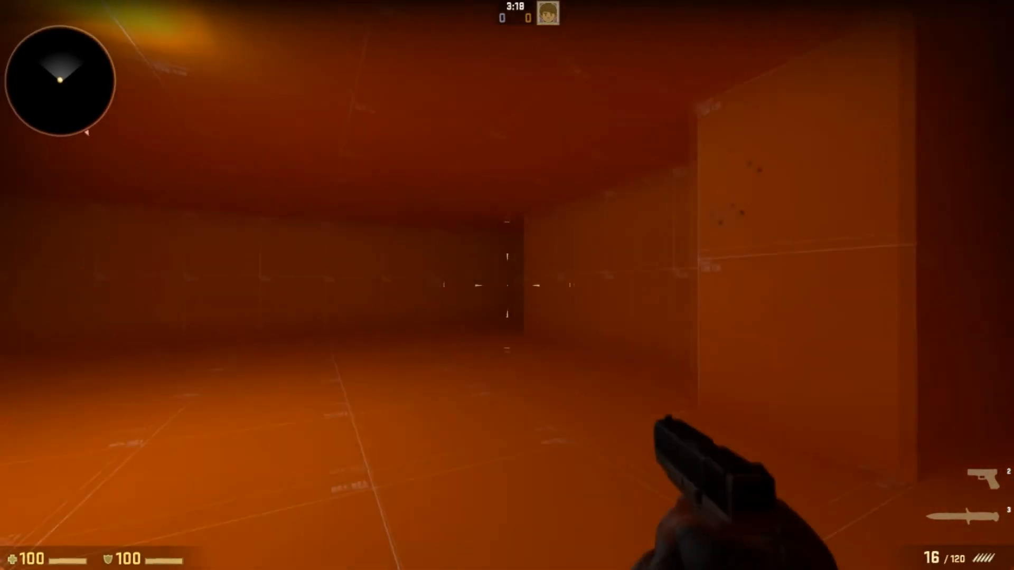
key(3)
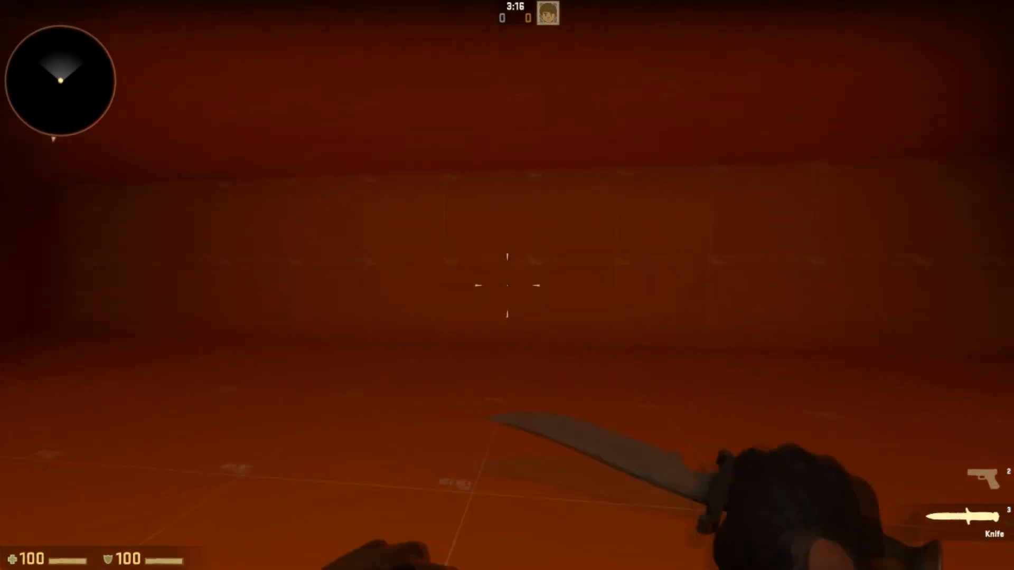
key(2)
key(3)
key(2)
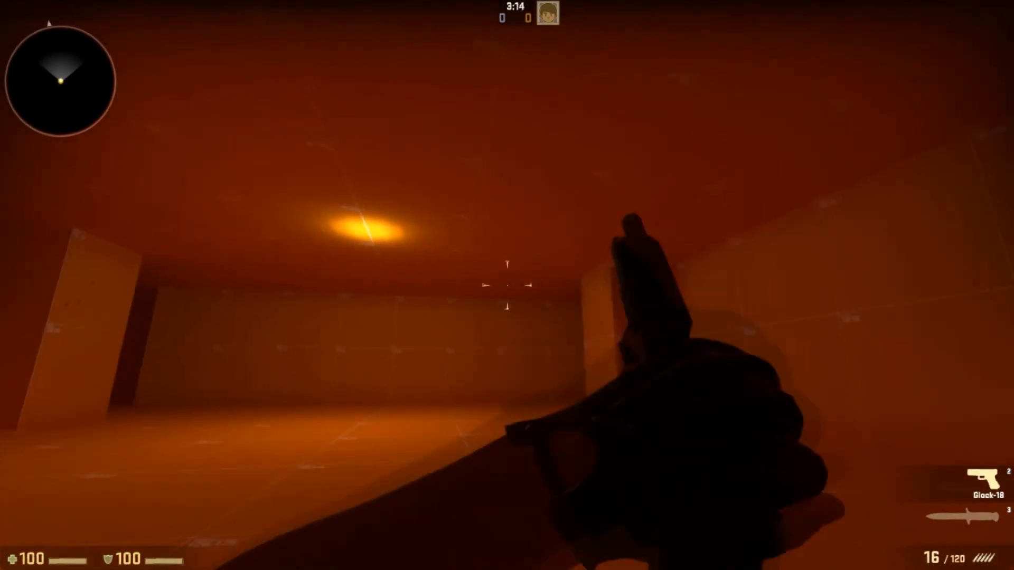
key(3)
key(2)
click(507, 285)
click(507, 285)
click(507, 285)
key(f)
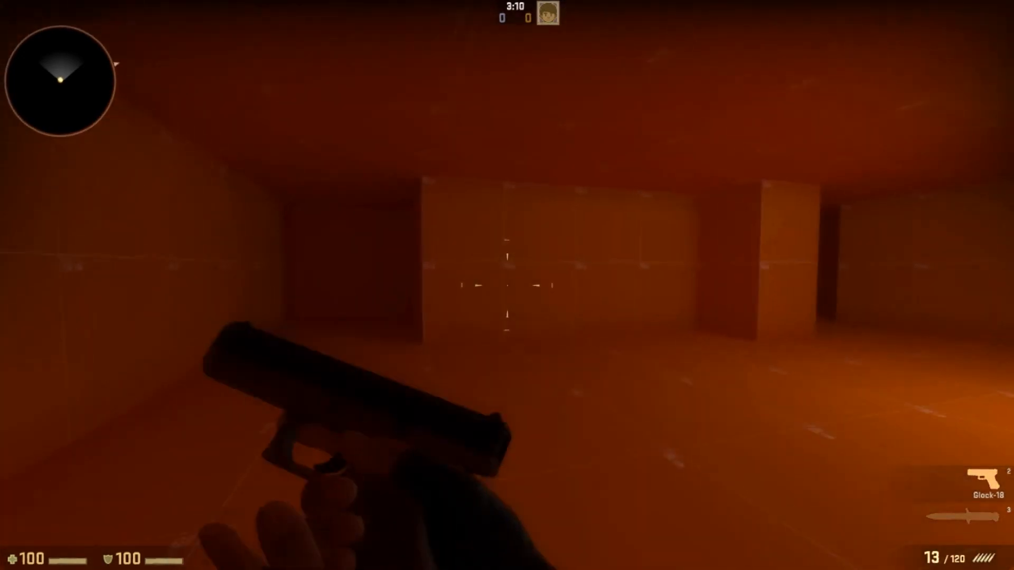
key(r)
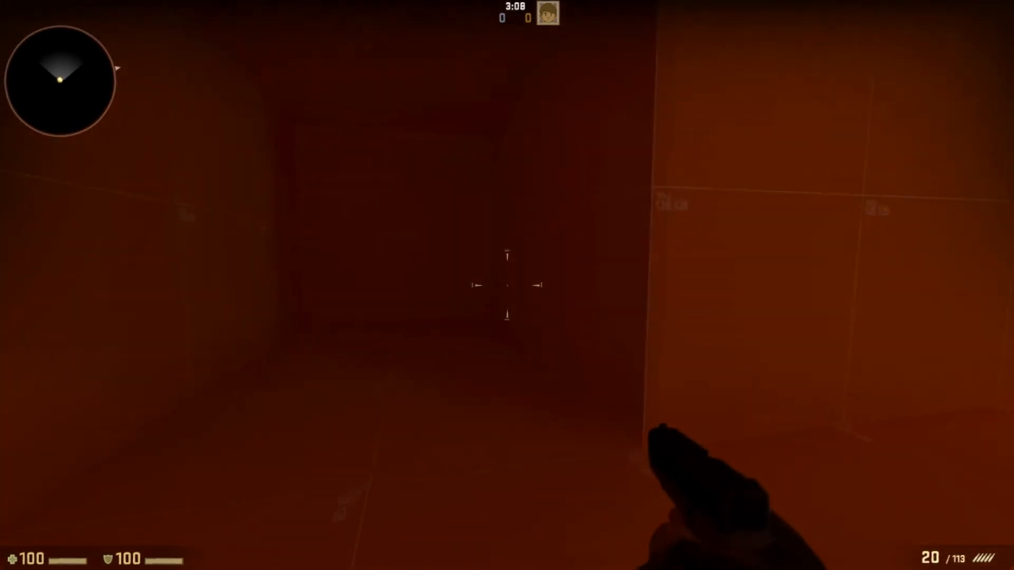
key(w)
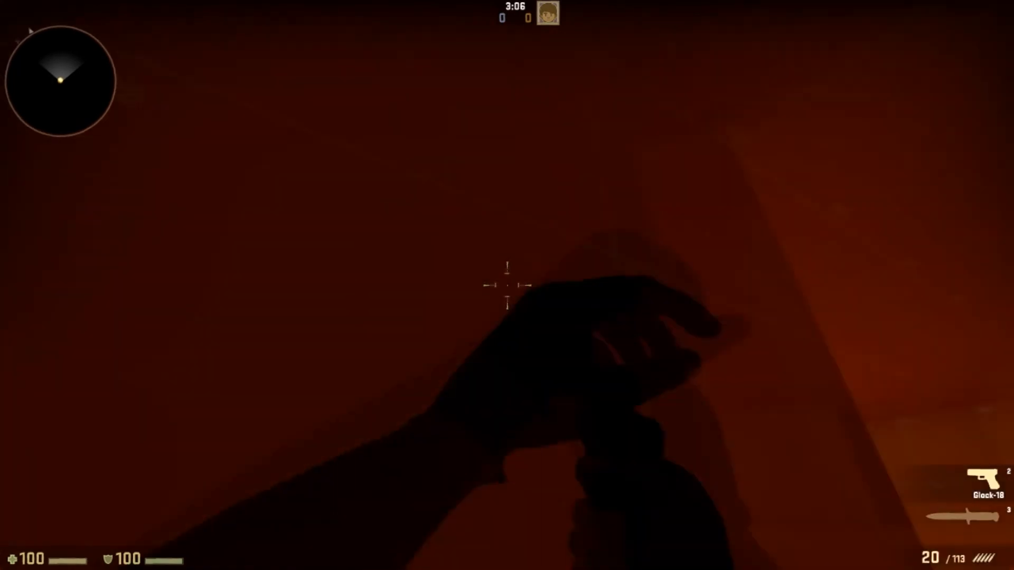
key(3)
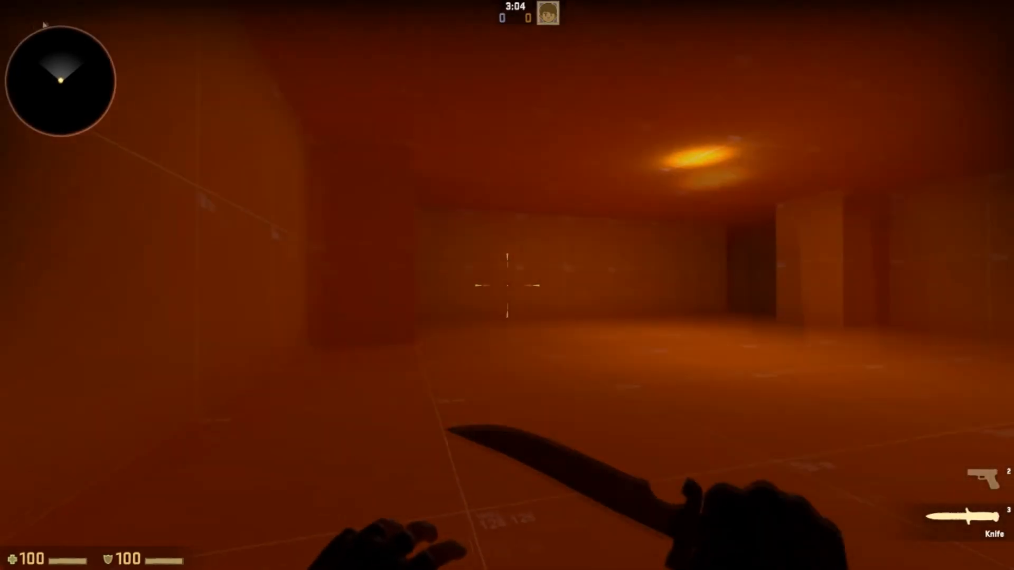
key(w)
key(space)
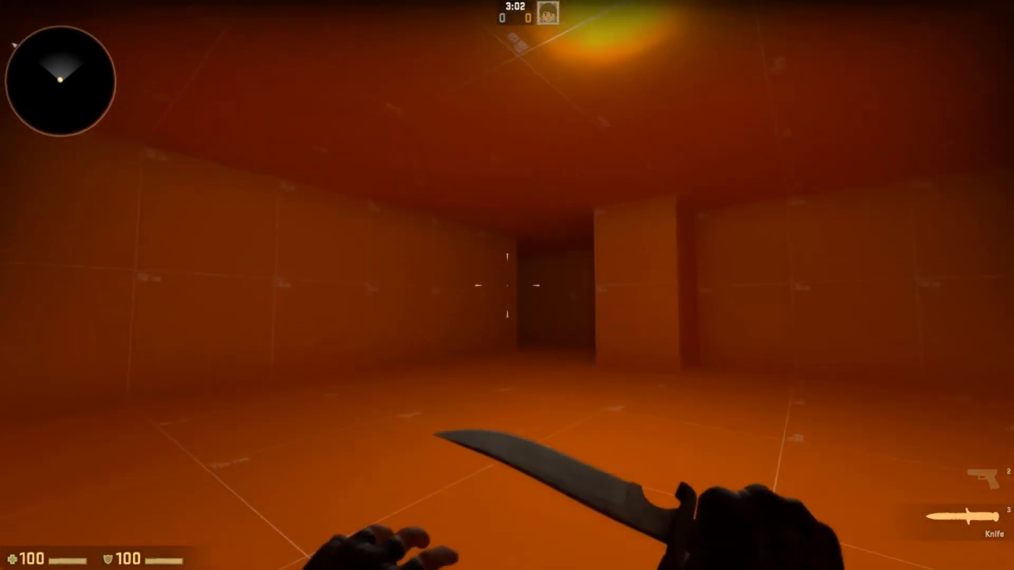
key(w)
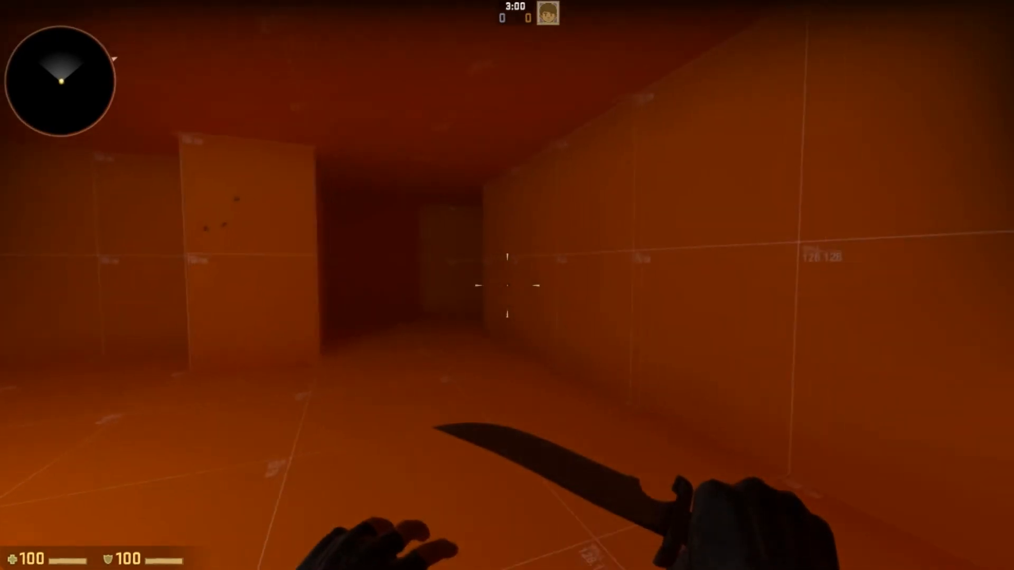
key(w)
key(q)
key(q)
key(q)
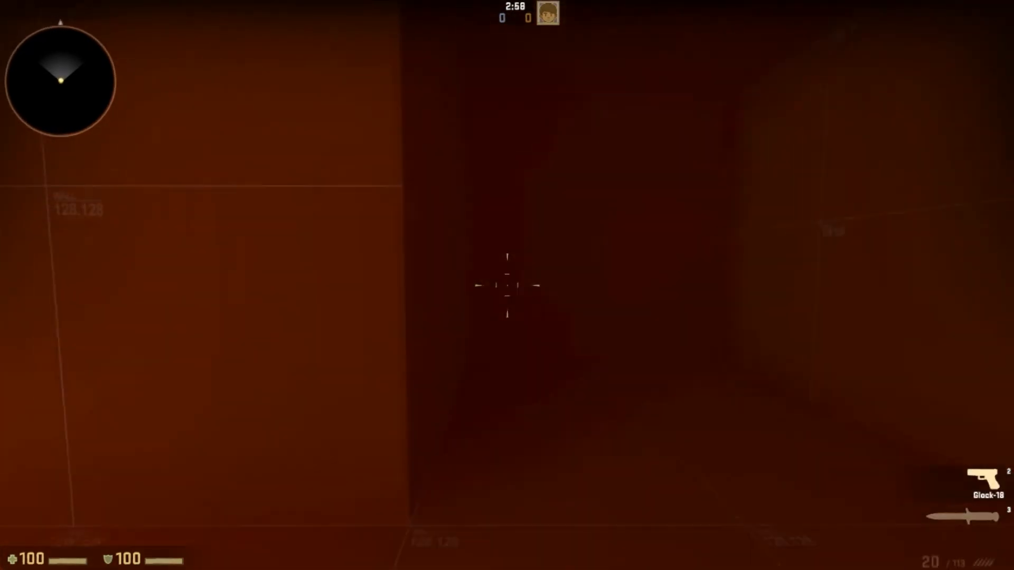
key(q)
key(w)
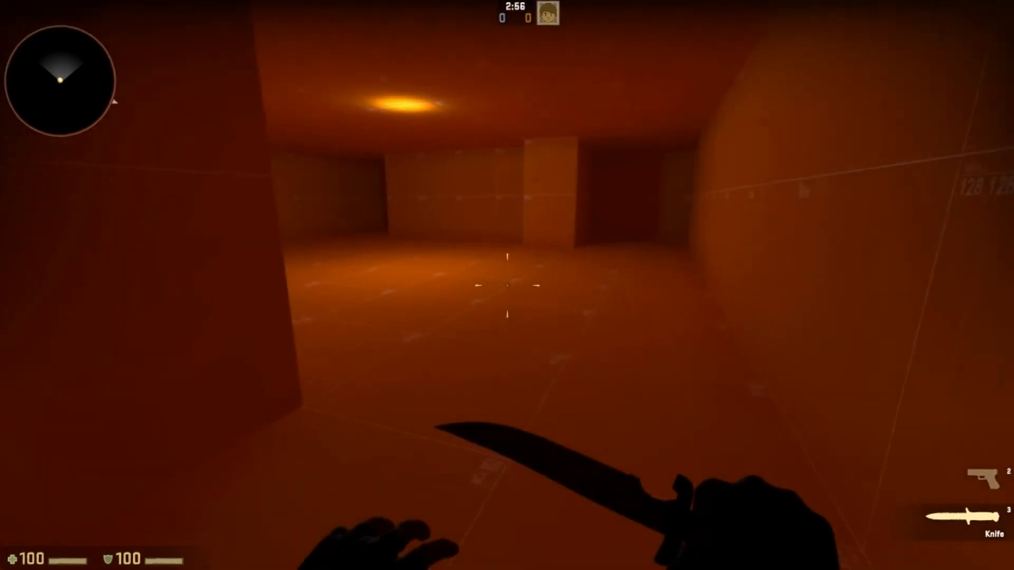
key(w)
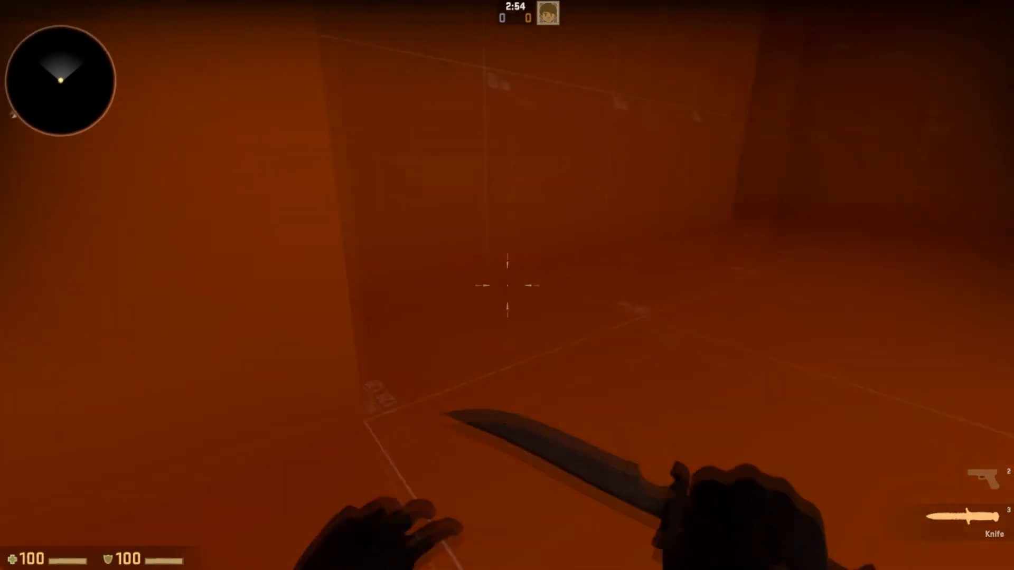
key(w)
key(w)
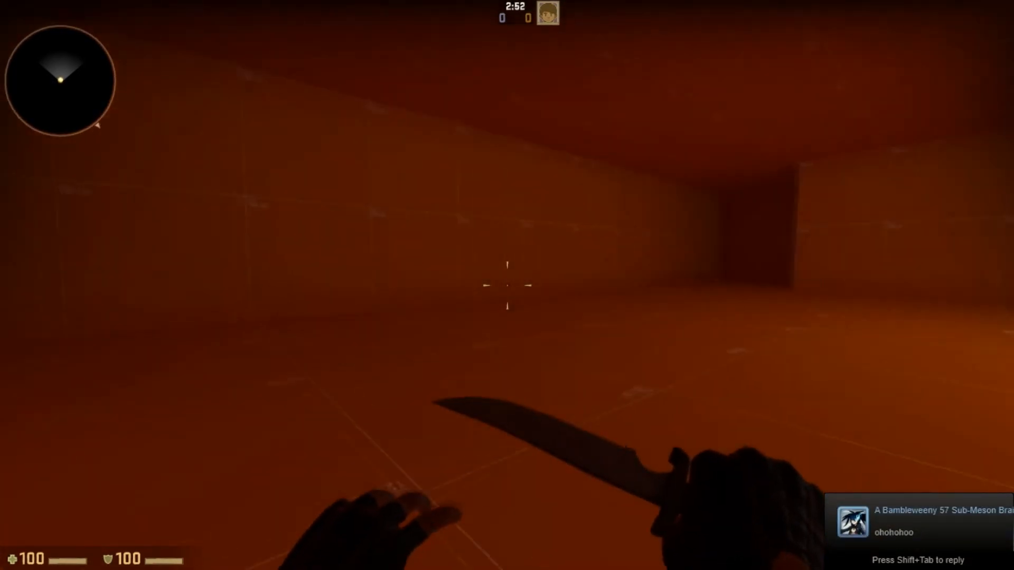
key(w)
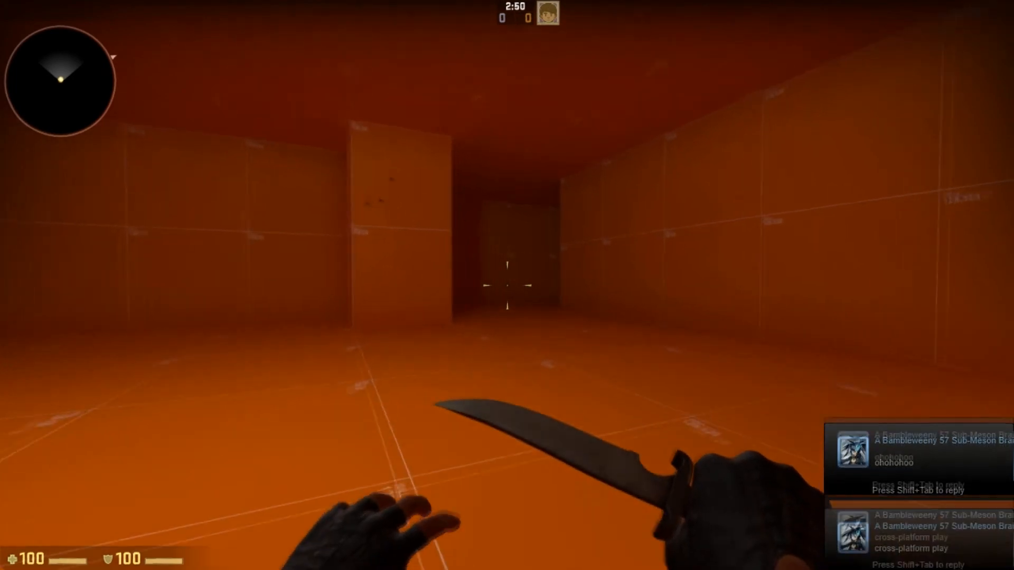
key(w)
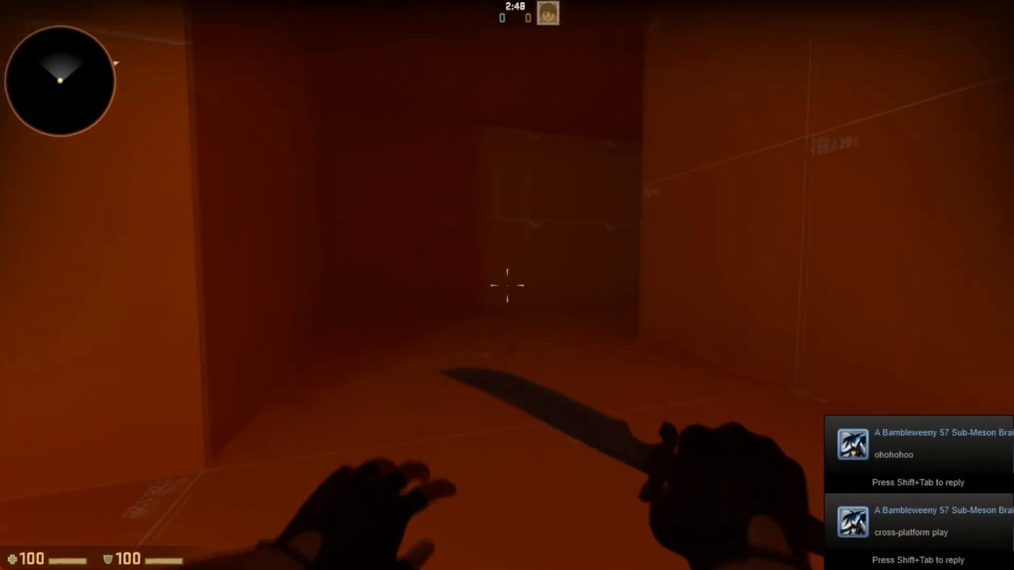
key(w)
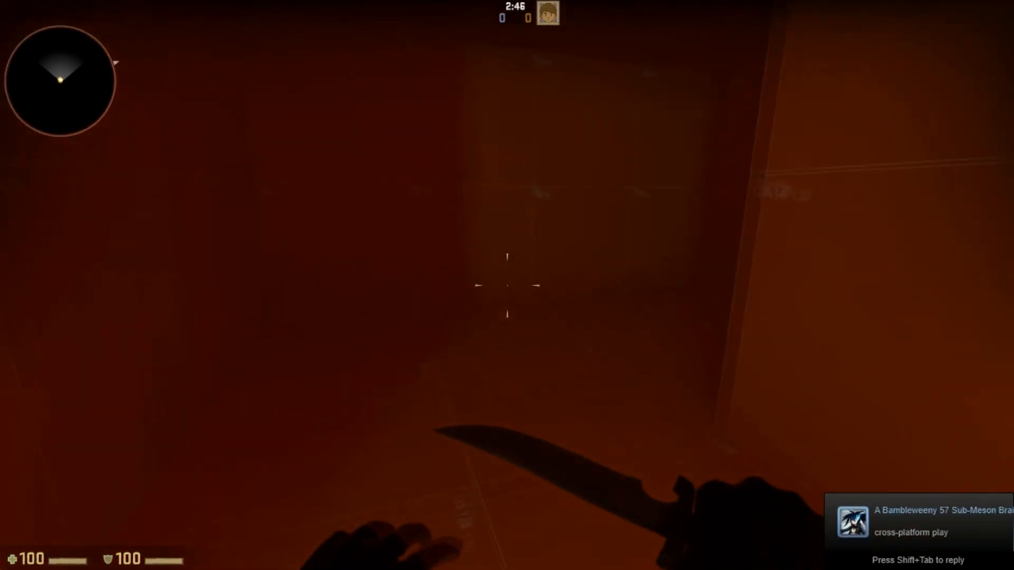